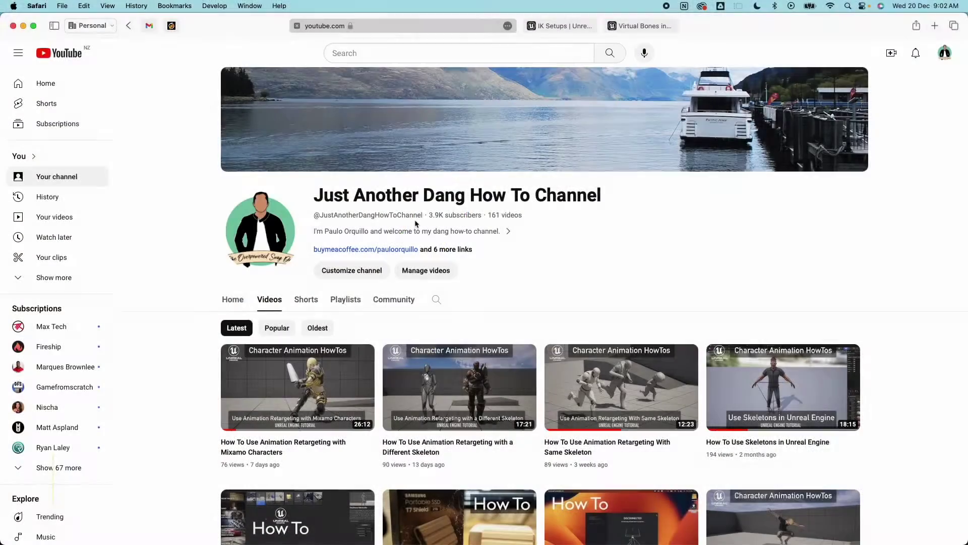
Step: Look through the latest uploads on the Just Another Dang How To Channel videos page
scroll(415, 223, "down", 1)
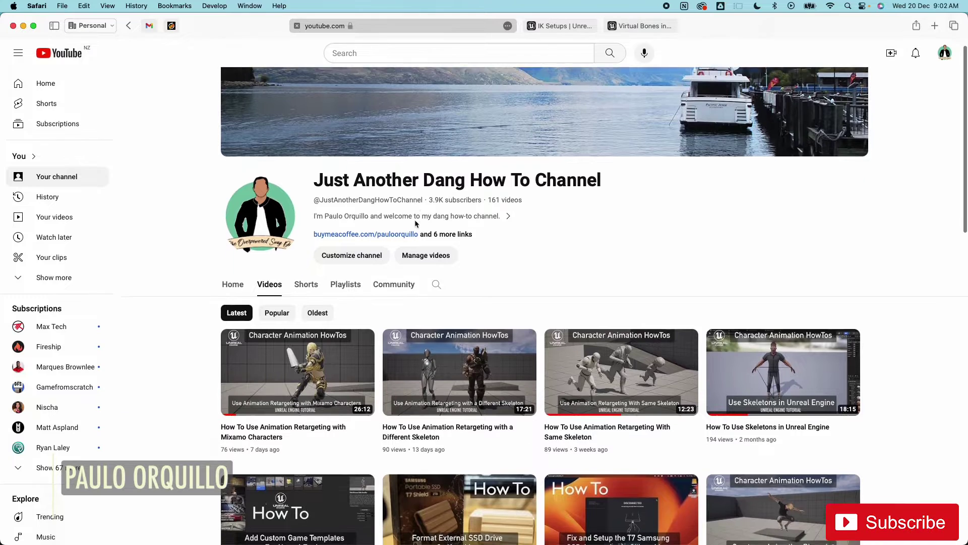
scroll(416, 223, "down", 5)
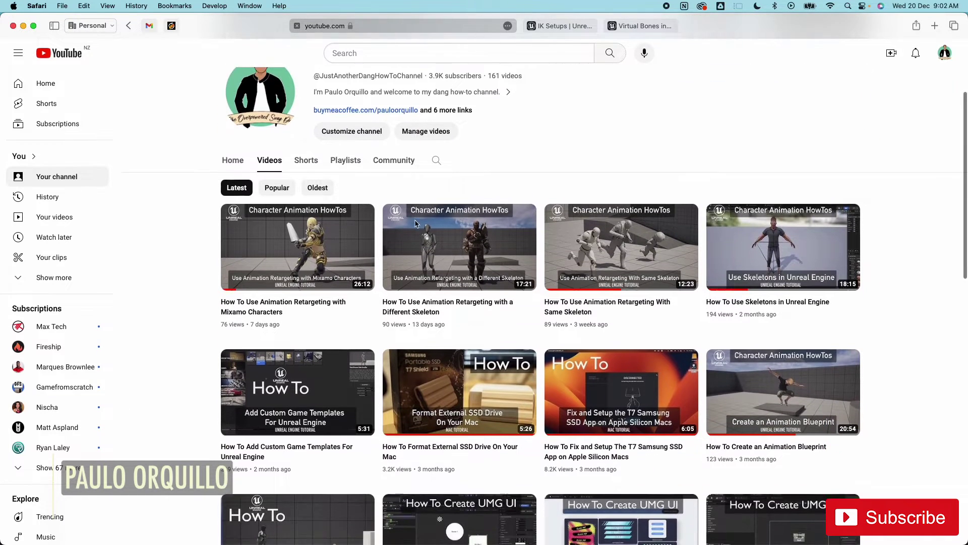
scroll(416, 223, "down", 6)
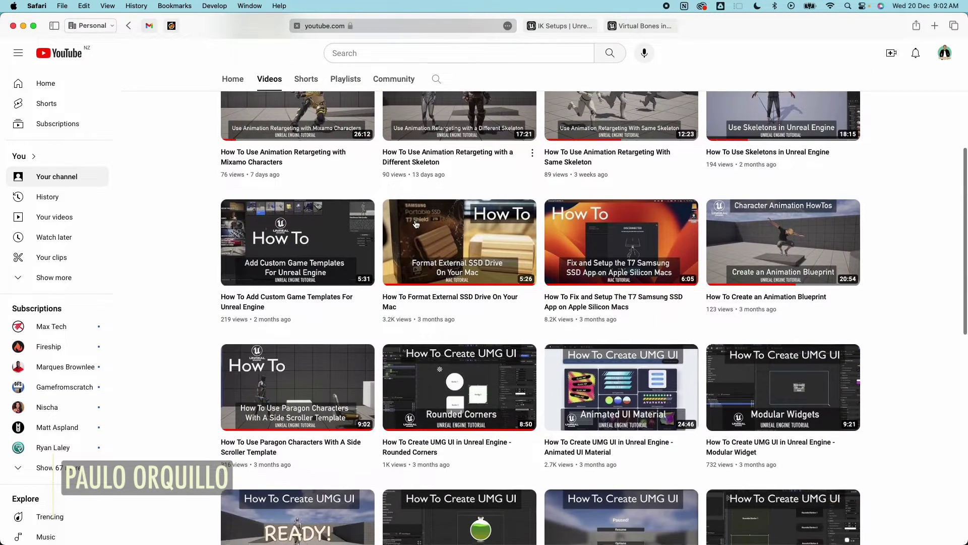
scroll(416, 223, "down", 5)
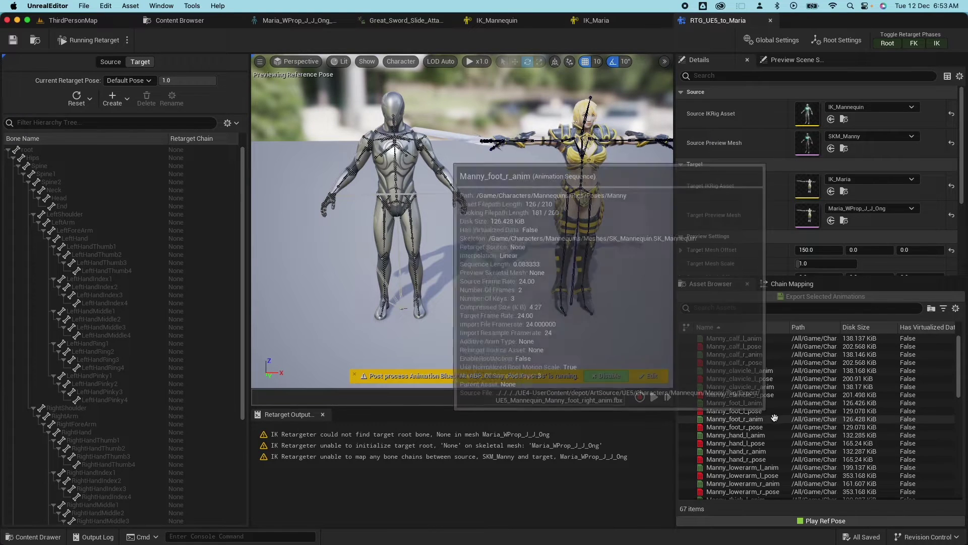
scroll(777, 416, "up", 2)
scroll(777, 416, "down", 2)
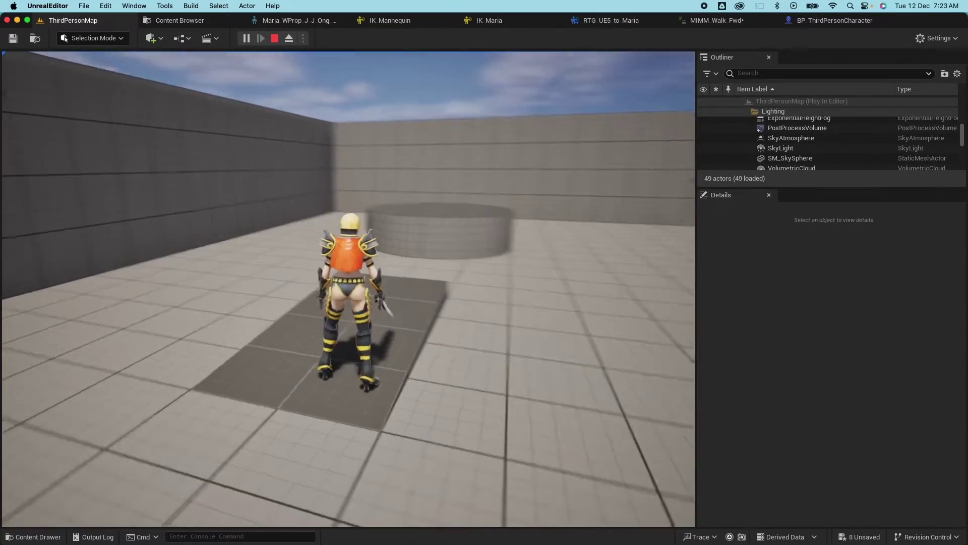
key("w")
key("w")
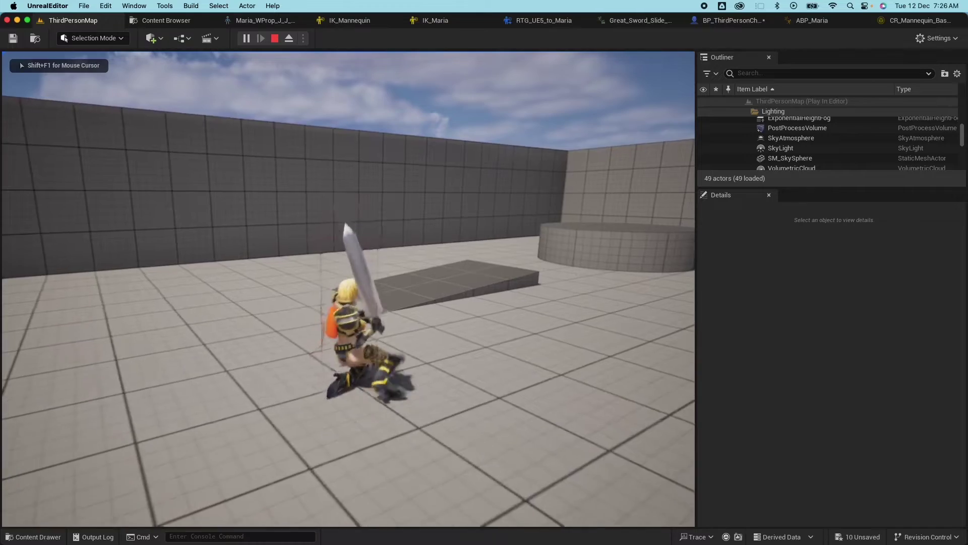
key("w")
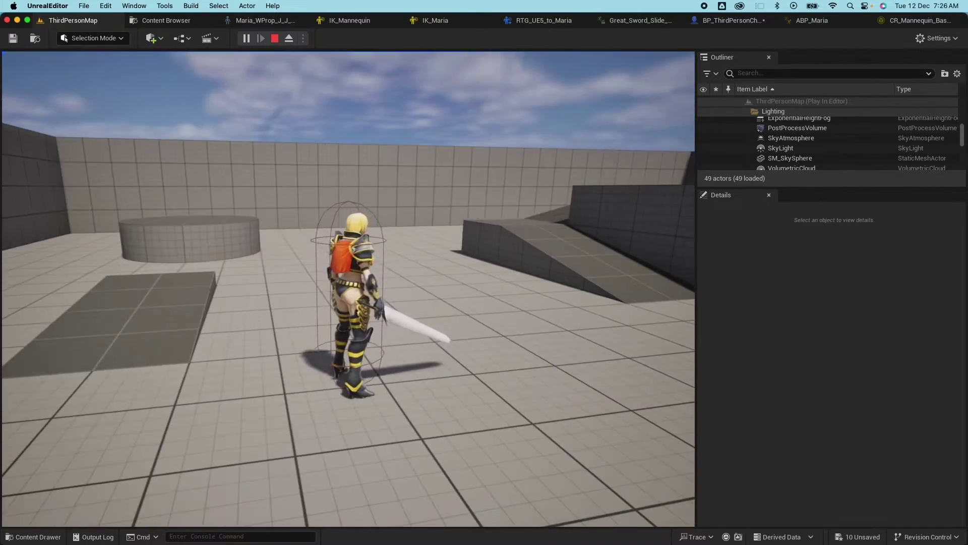
key("w")
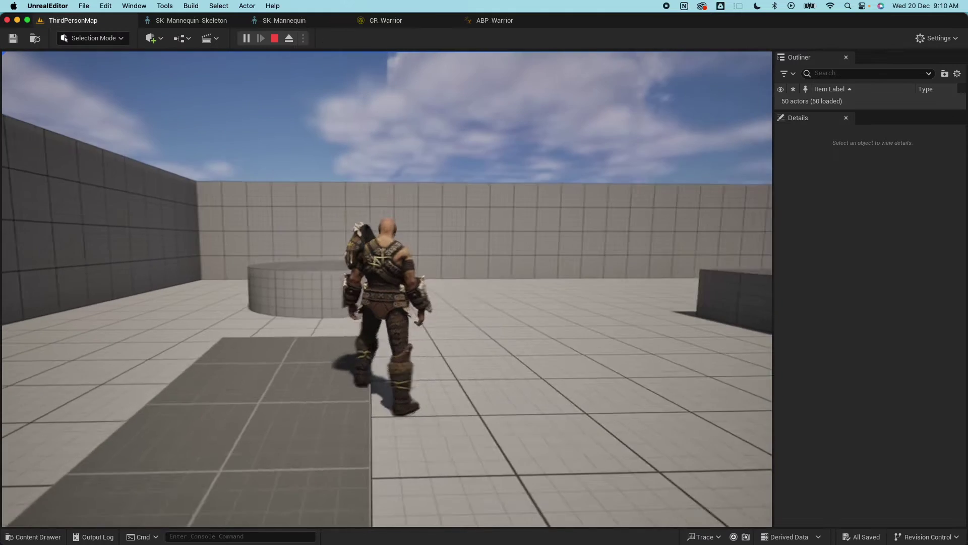
key("w")
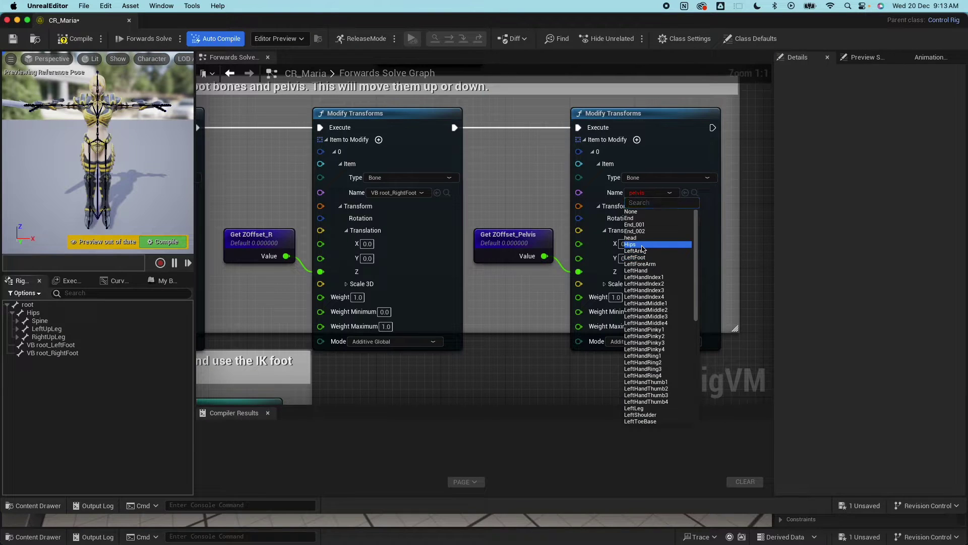
left_click(642, 245)
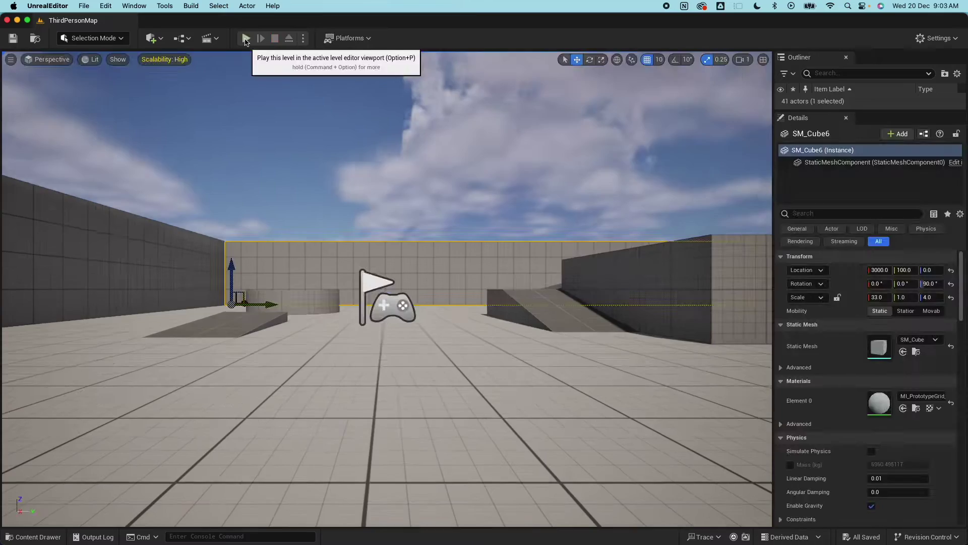
Step: Play-test ThirdPersonMap with the warrior character, walking him to the low ramp's edge to check his foot placement, and end the session
left_click(246, 38)
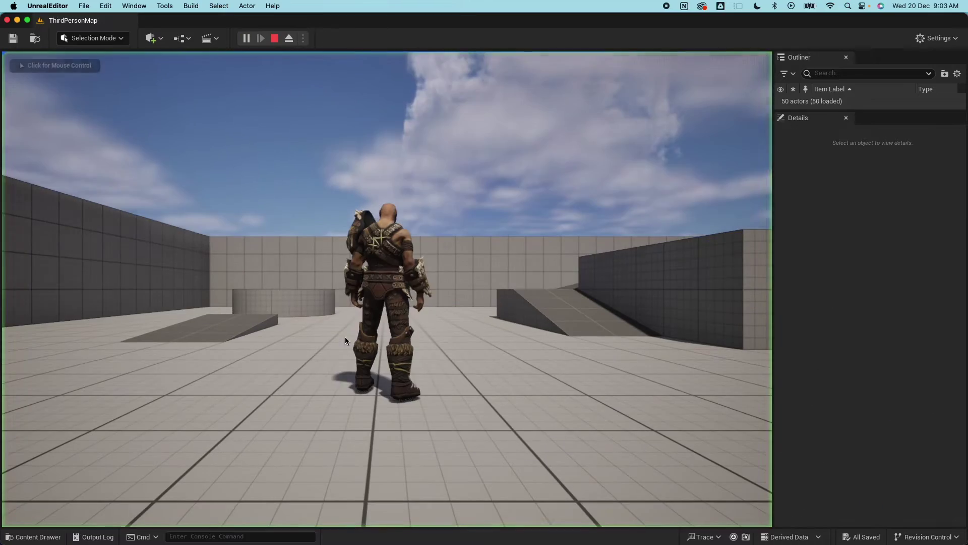
left_click(475, 341)
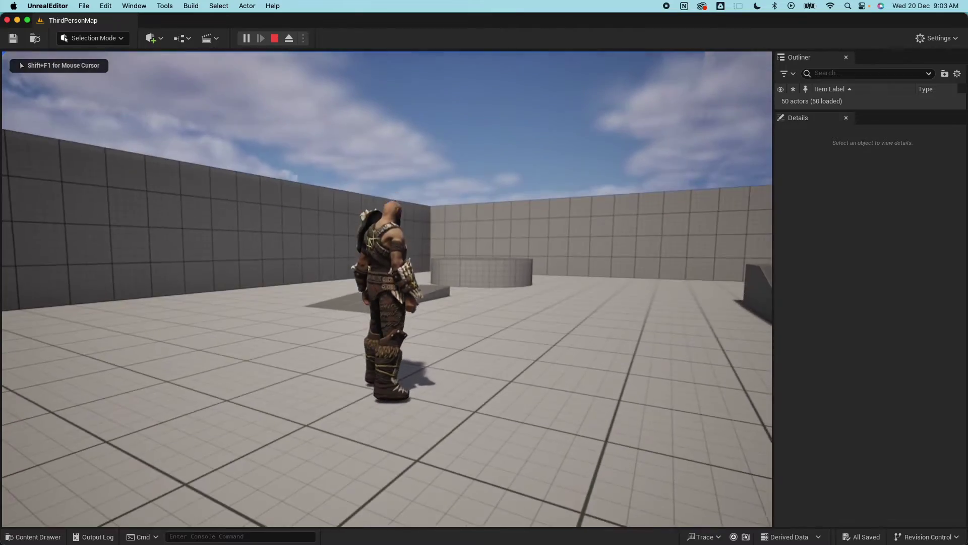
key("w")
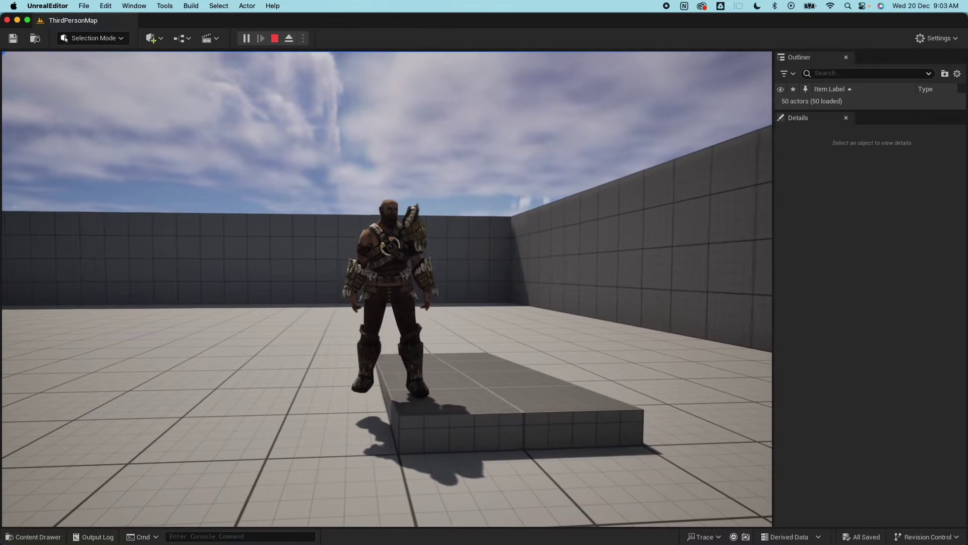
key("Escape")
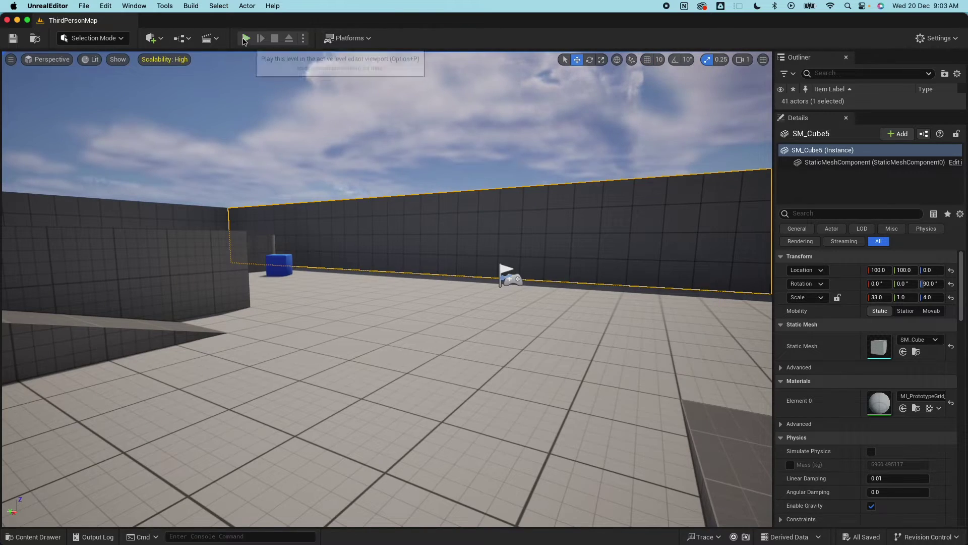
Step: Play-test the level with the sword-carrying character at the low ramp, then briefly run it with the warrior and stop
left_click(246, 39)
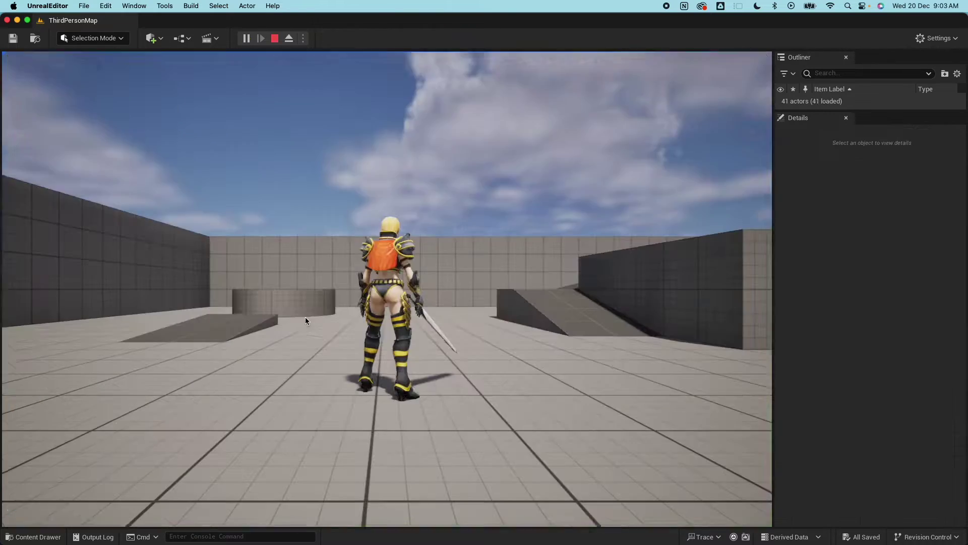
key("w")
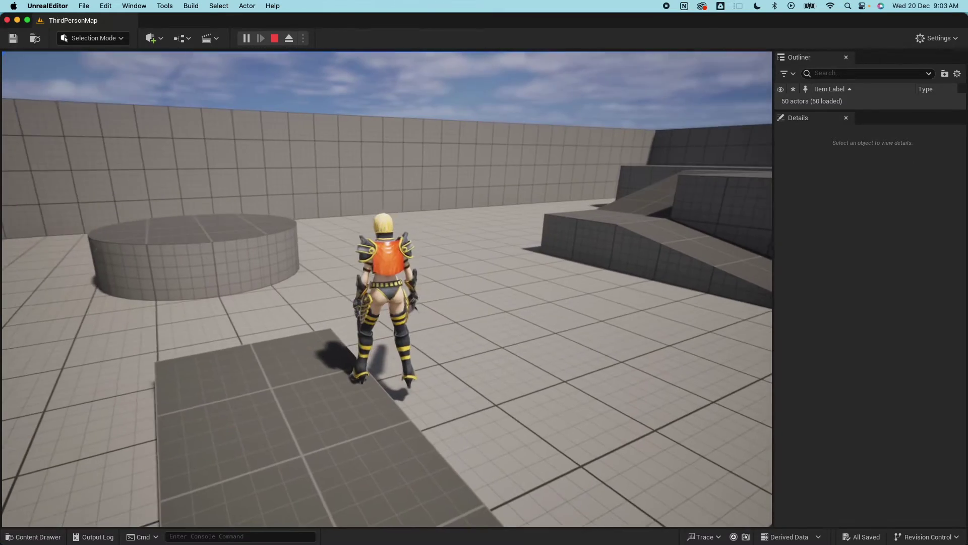
key("Escape")
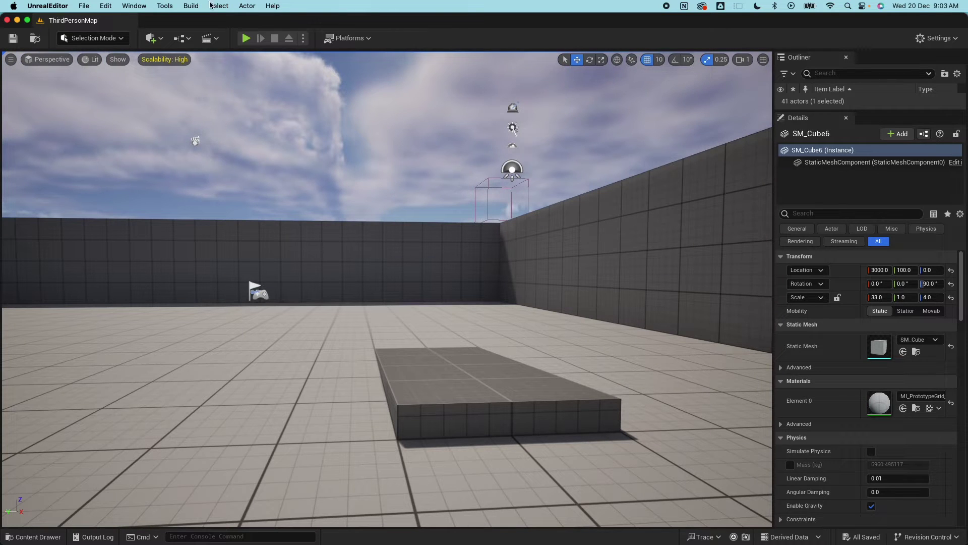
left_click(247, 39)
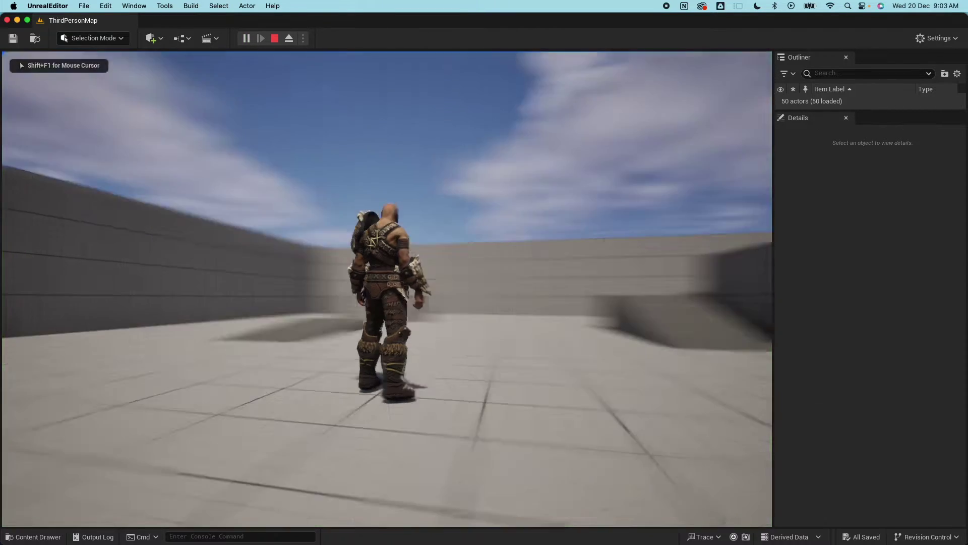
key("Escape")
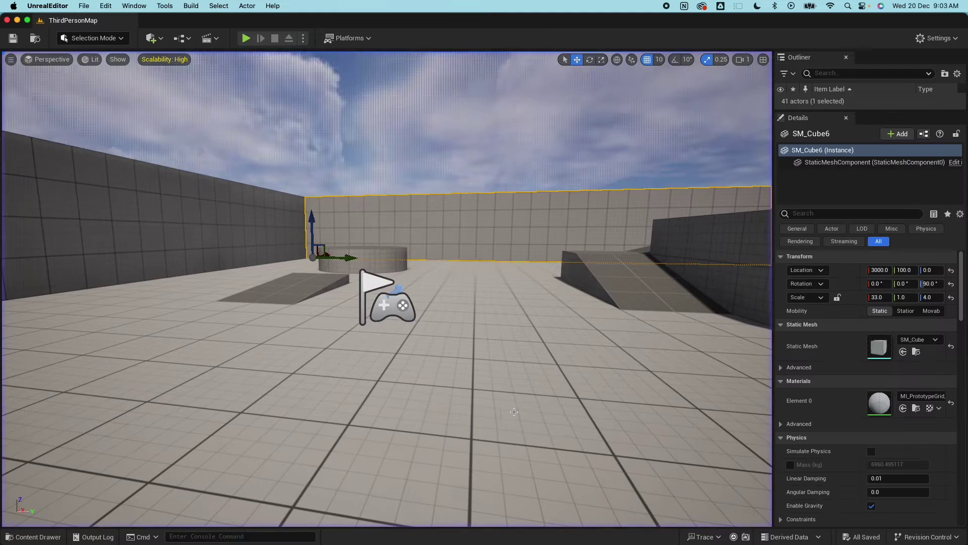
Step: Open SK_Mannequin_Skeleton from InfinityBladeWarriors' CompleteCharacters folder and set its bone drawing to All Hierarchy
left_click(34, 537)
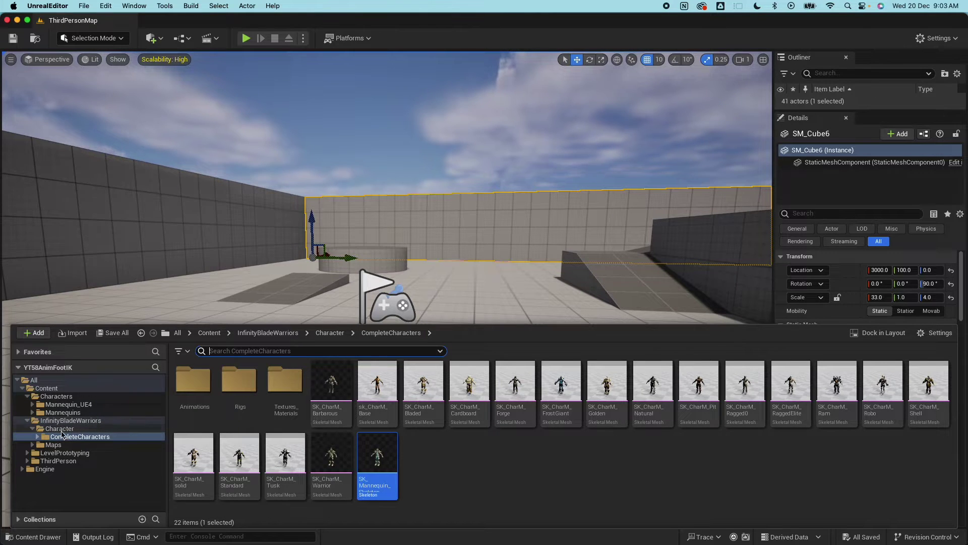
double_click(382, 458)
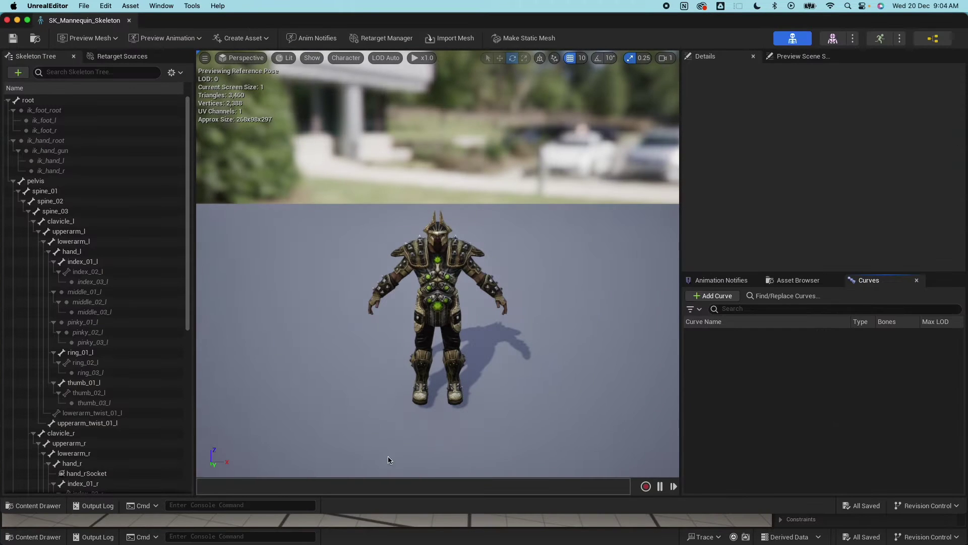
left_click(360, 59)
mouse_move(370, 111)
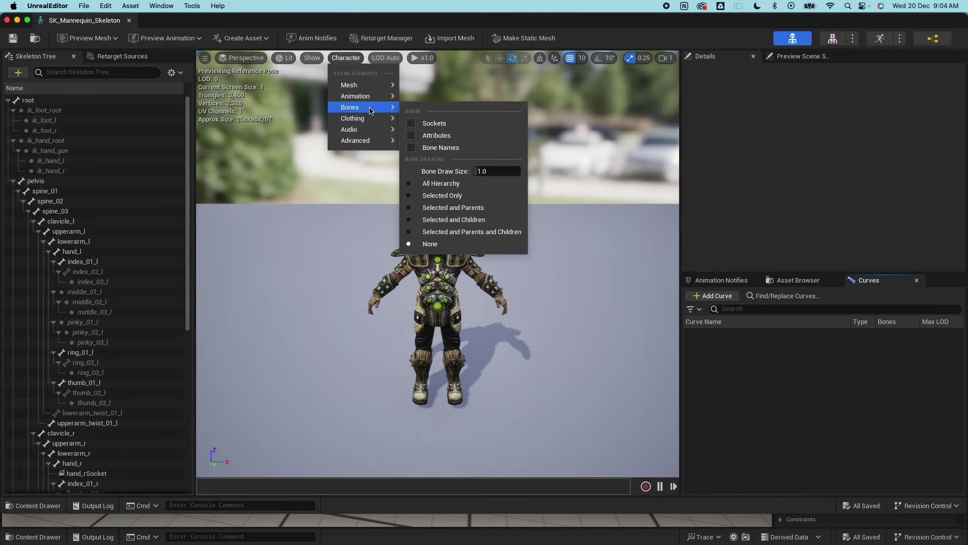
left_click(447, 186)
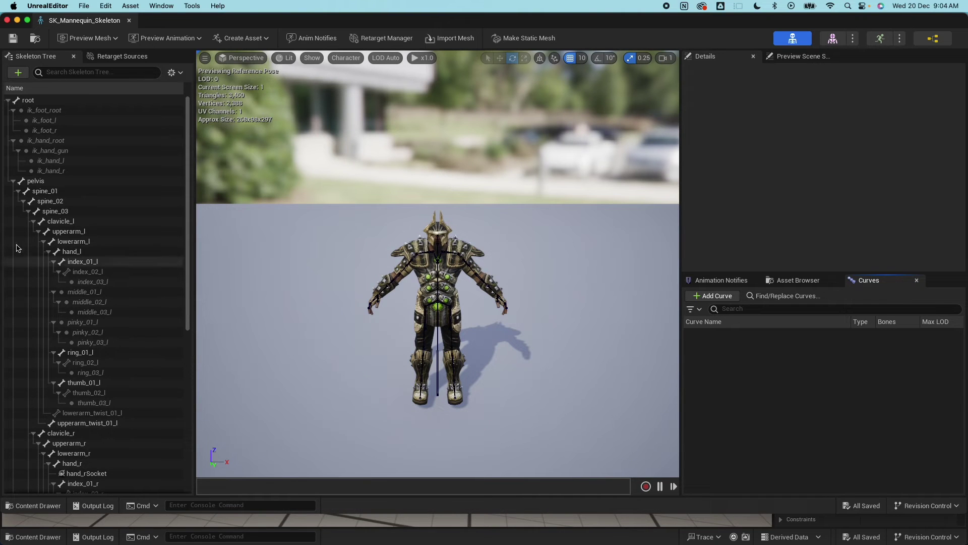
Step: Inspect the ik_foot_l and ik_foot_r bones in the warrior skeleton and dock its editor beside the ThirdPersonMap level editor
left_click(42, 120)
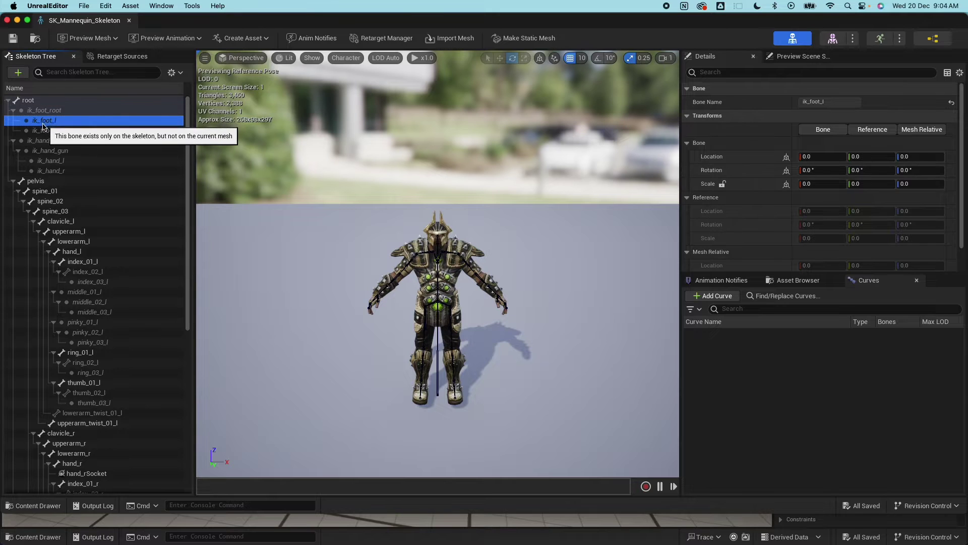
left_click(42, 131)
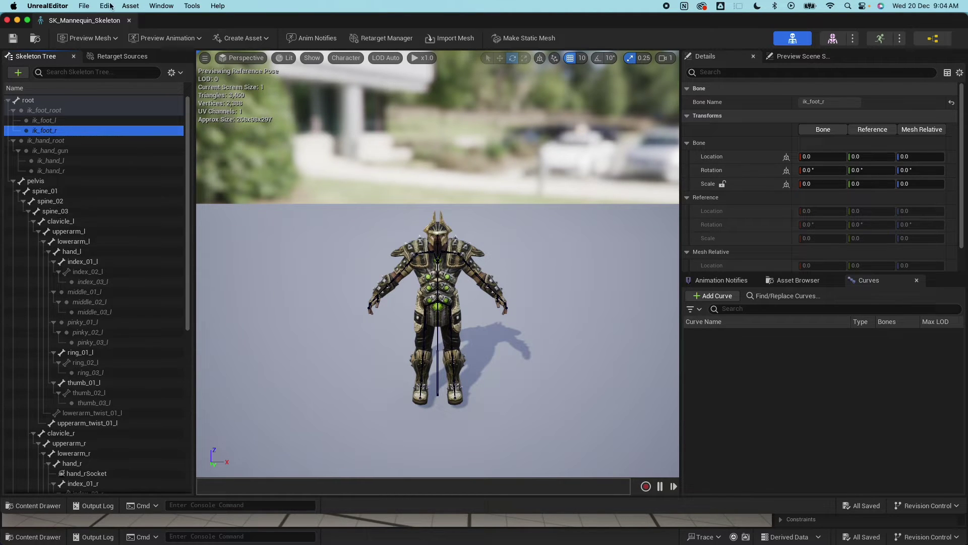
left_click_drag(72, 26, 232, 26)
Step: Open the SK_Mannequin skeleton from the Characters/Mannequins/Meshes folder
left_click(33, 536)
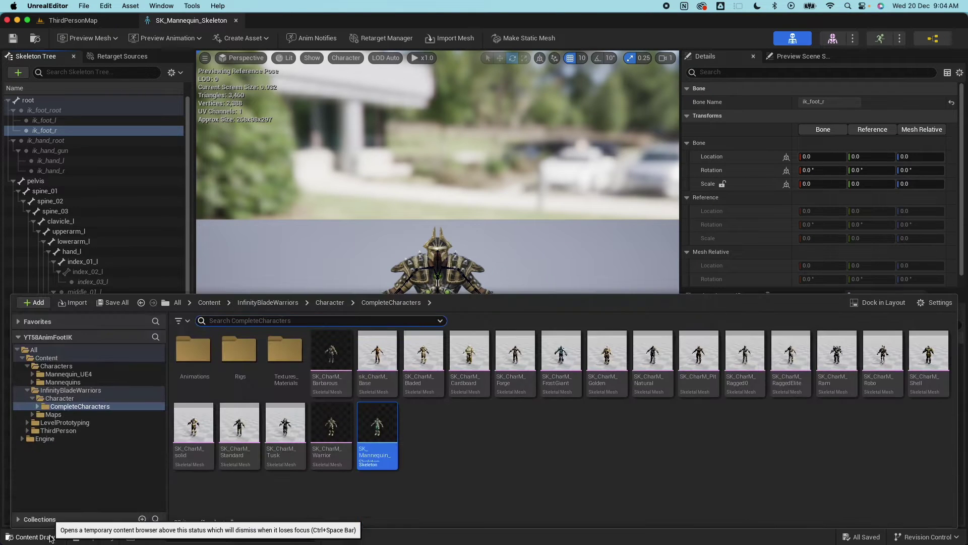
left_click(32, 382)
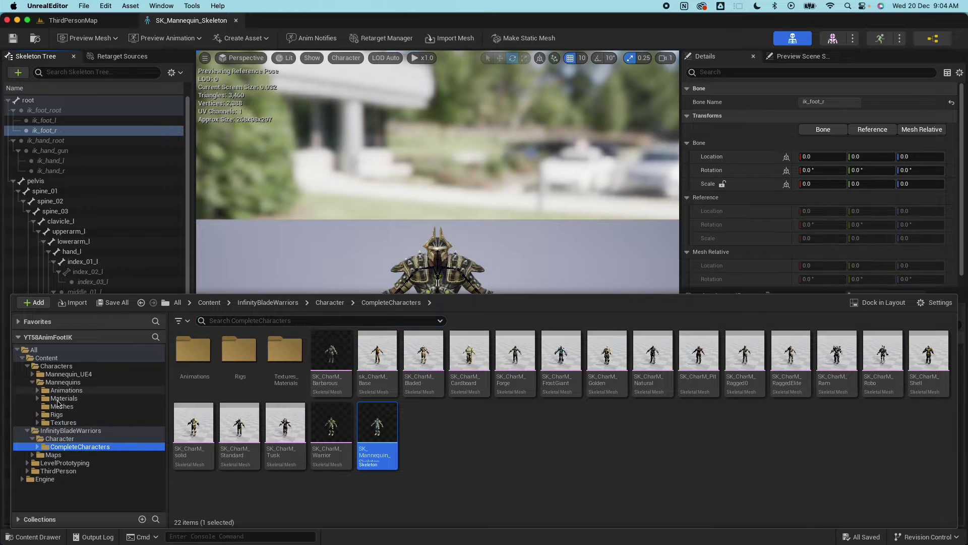
left_click(59, 406)
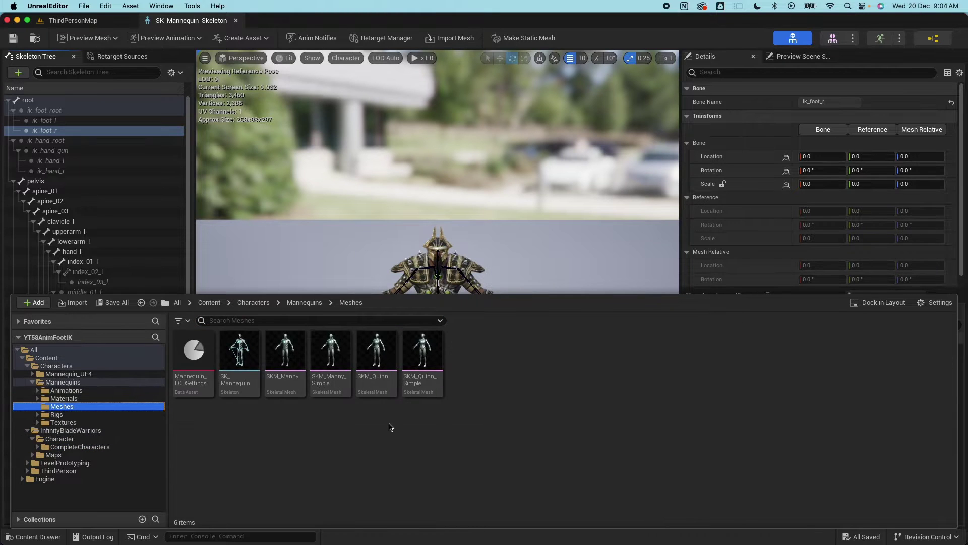
left_click(237, 352)
double_click(237, 352)
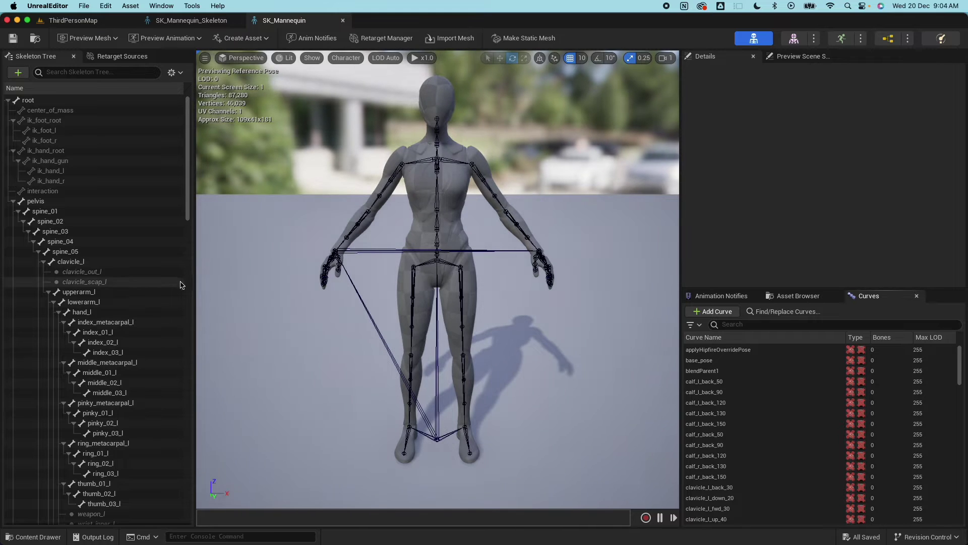
Step: Inspect the mannequin's ik_foot_root and ik_foot_l bones, previewing the MF_Walk_Fwd animation and scrubbing it to about frame 27
left_click(46, 121)
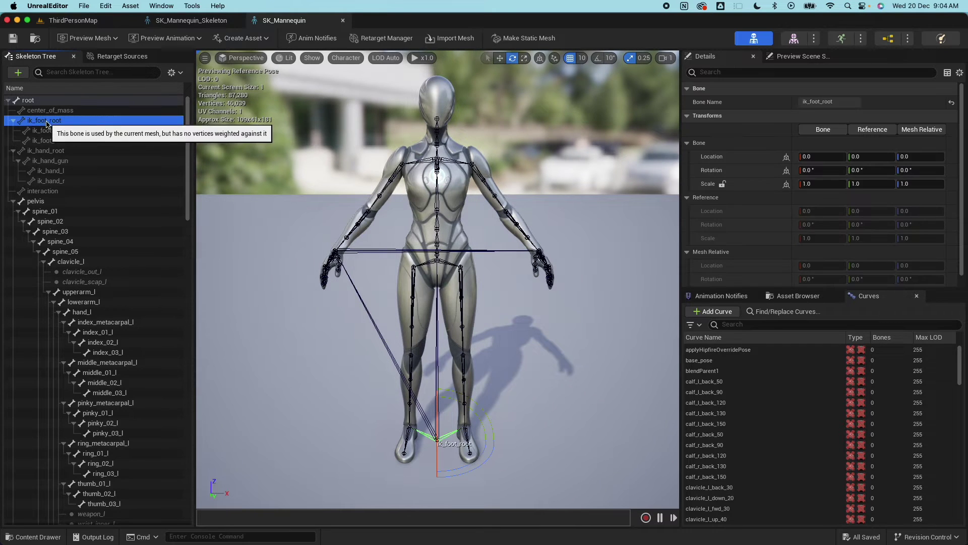
left_click(45, 130)
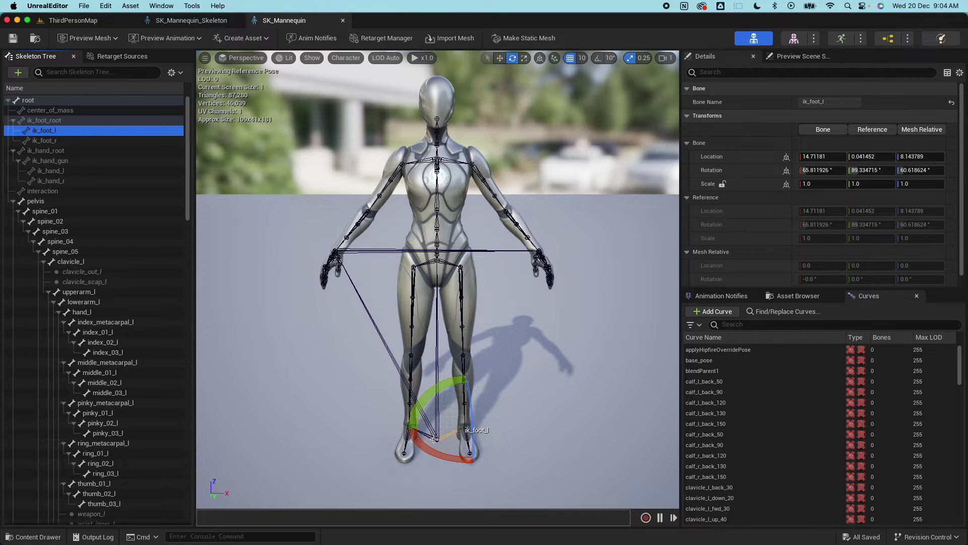
left_click(167, 38)
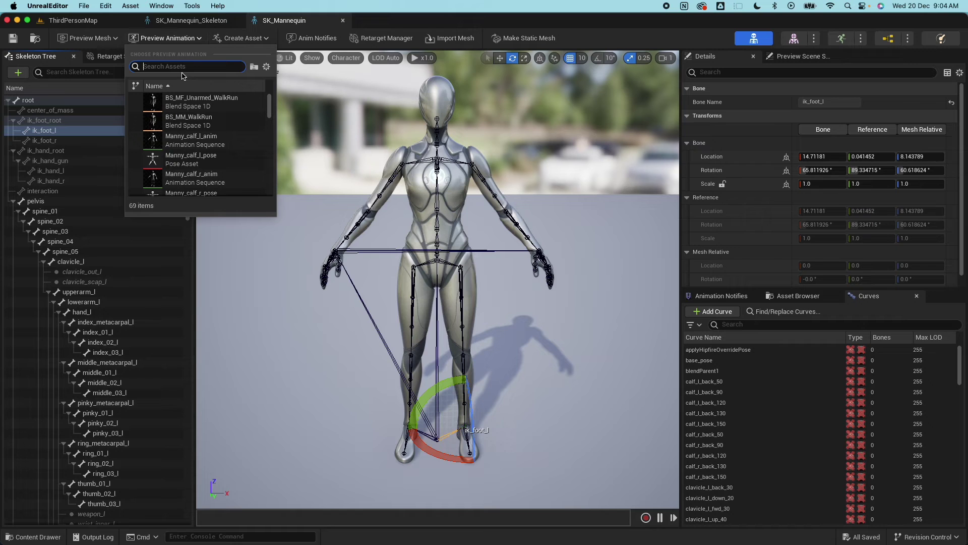
type("walk")
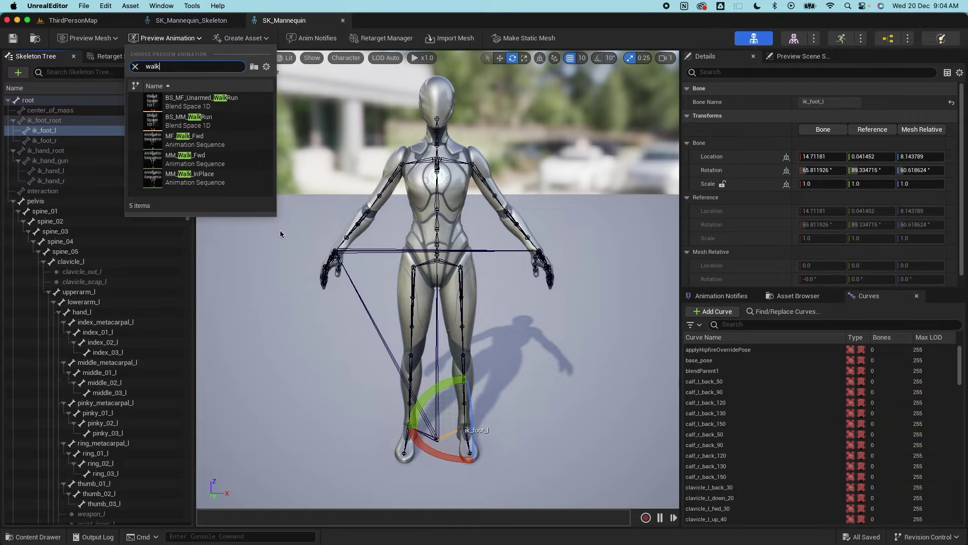
left_click(202, 138)
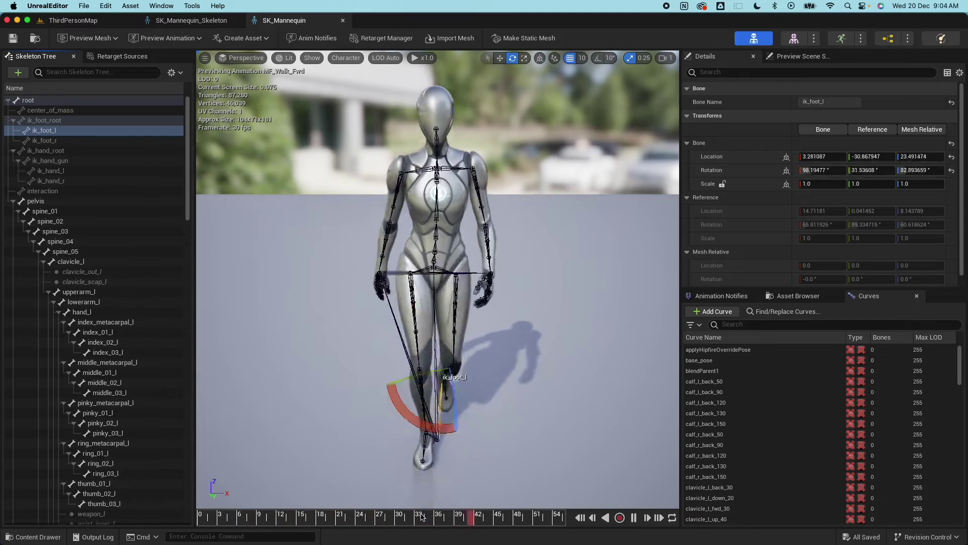
left_click(378, 520)
scroll(572, 398, "up", 10)
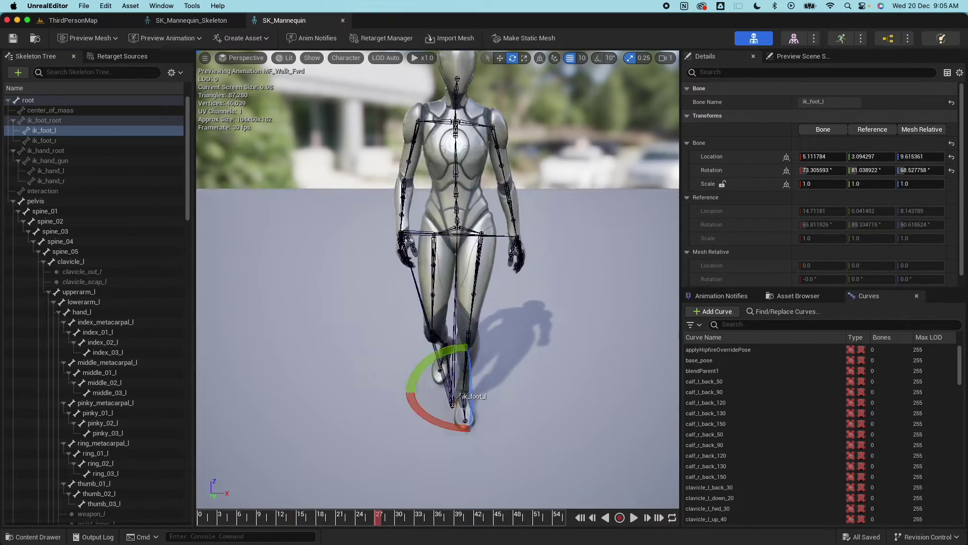
Step: Focus on the mannequin's ik_foot_l bone and scrub the walk preview to about frame 35 to examine how it follows the foot
key("f")
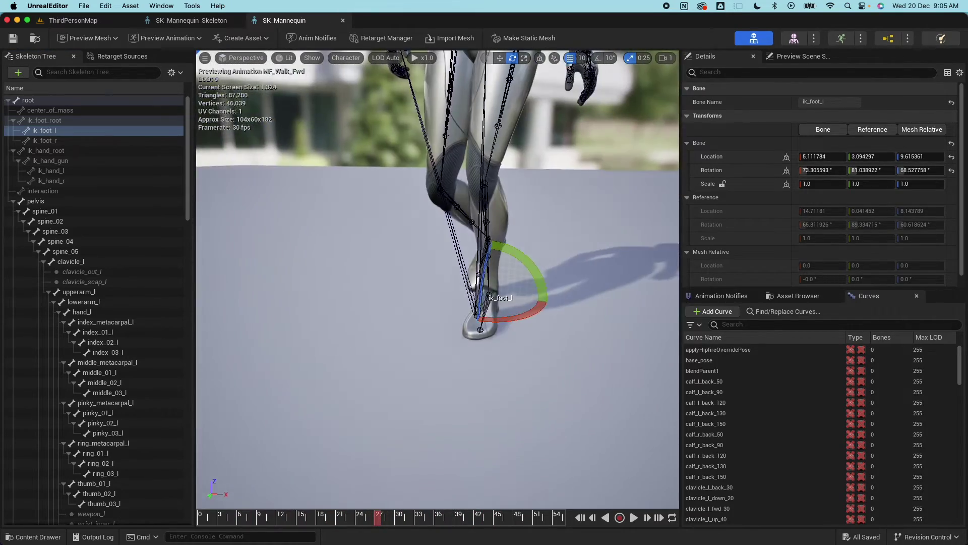
left_click_drag(373, 521, 430, 522)
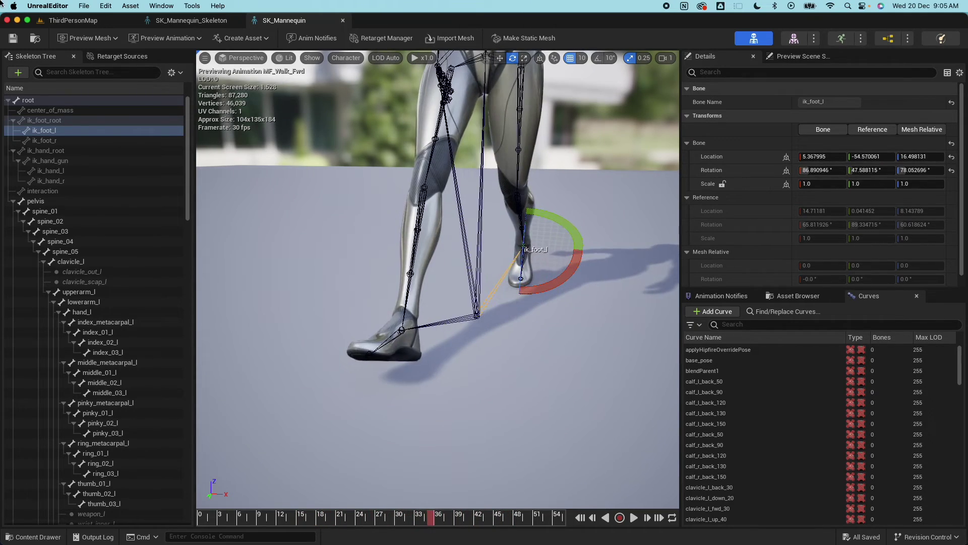
Step: In the warrior's SK_Mannequin_Skeleton, add a virtual bone from root targeting foot_l
left_click(191, 20)
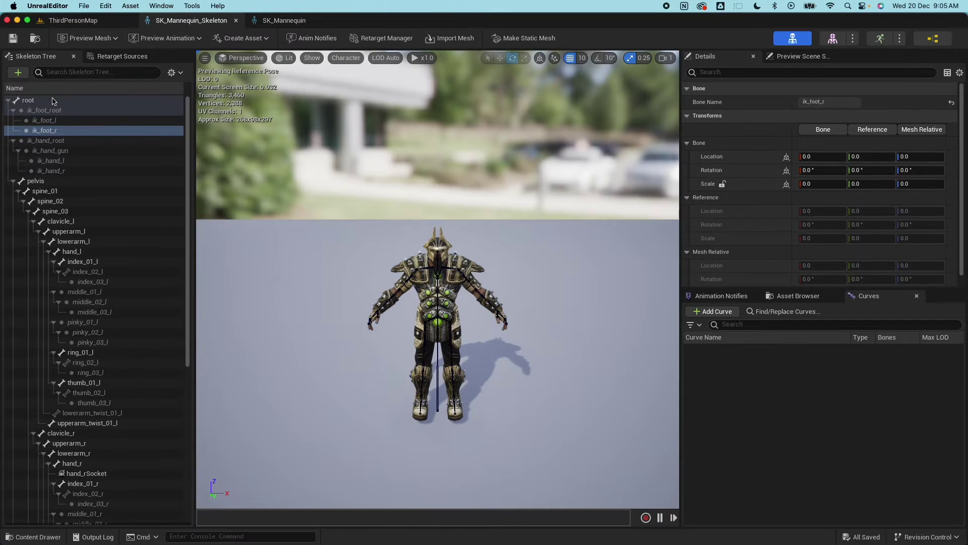
left_click(30, 101)
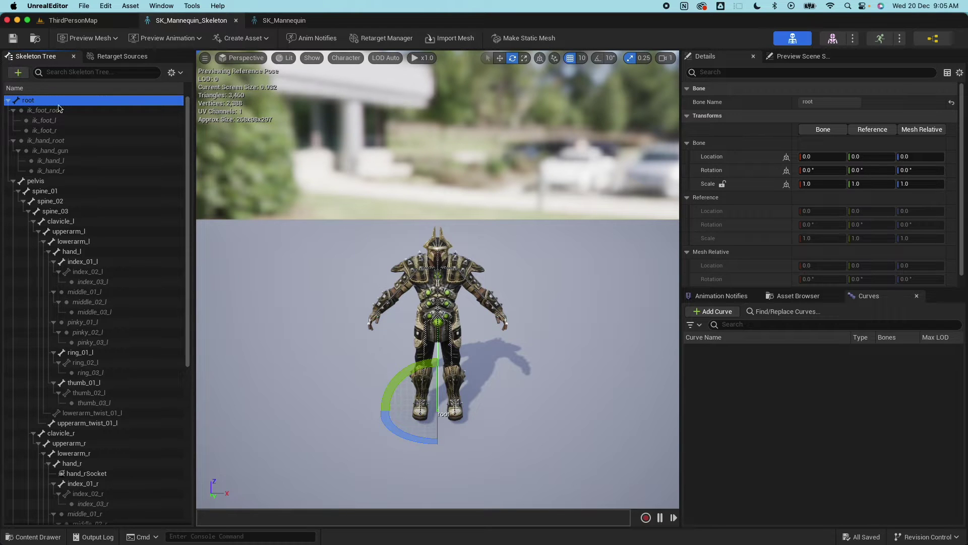
right_click(24, 105)
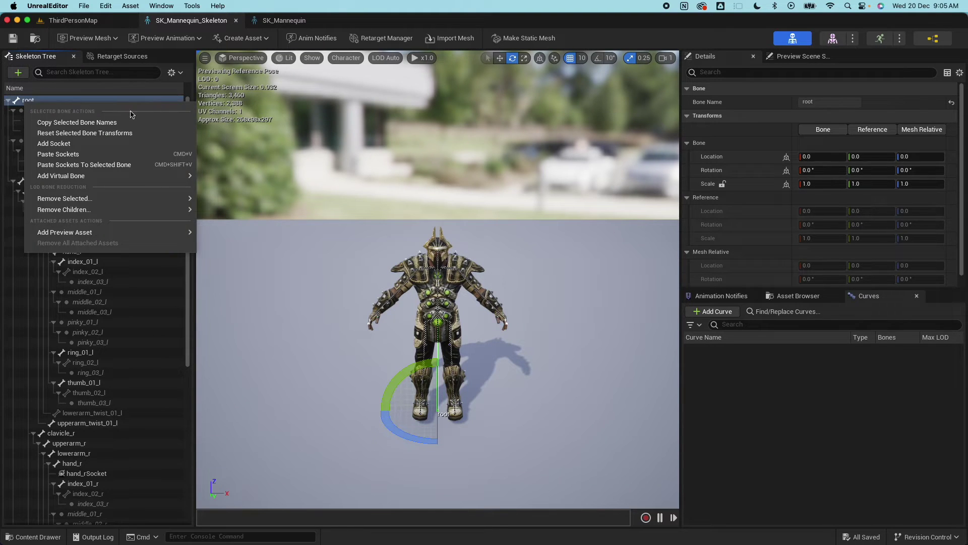
mouse_move(108, 177)
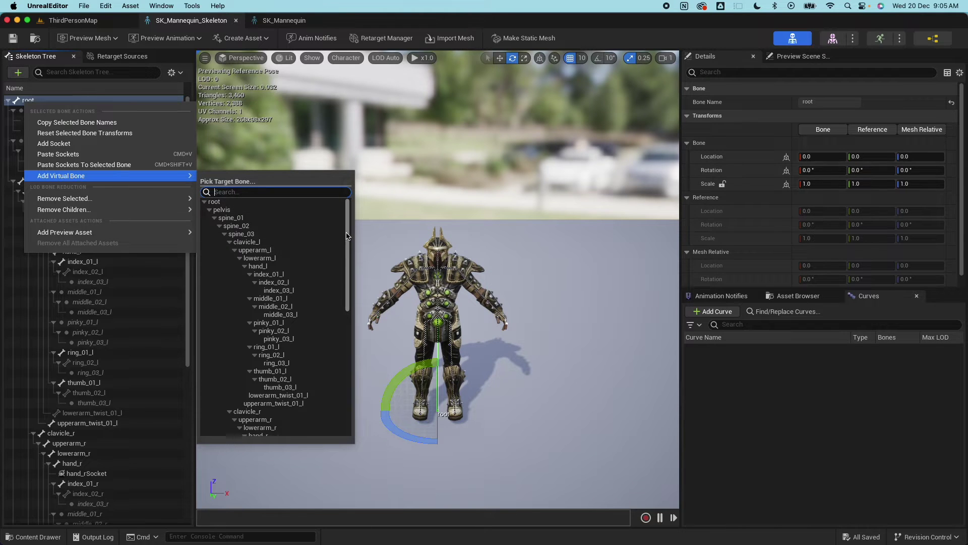
left_click_drag(347, 235, 337, 363)
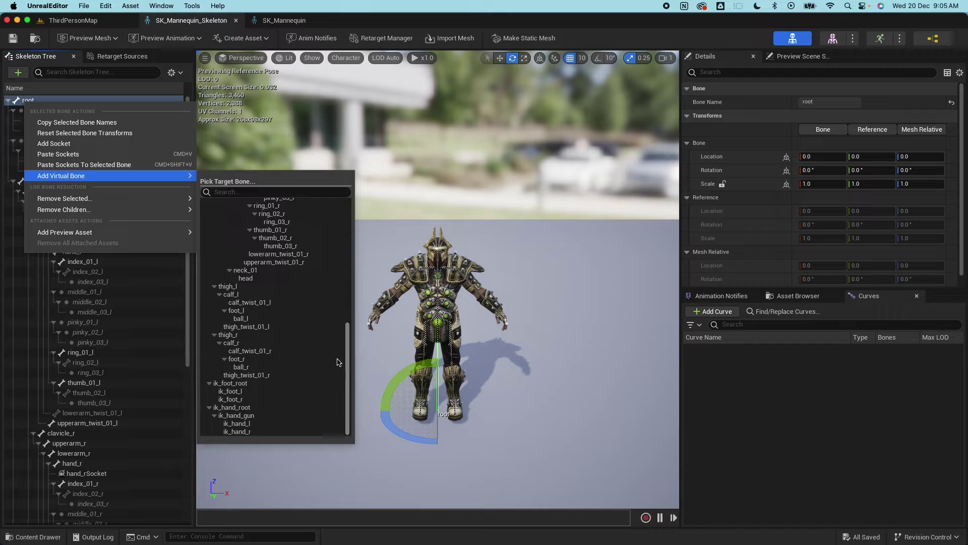
left_click(236, 310)
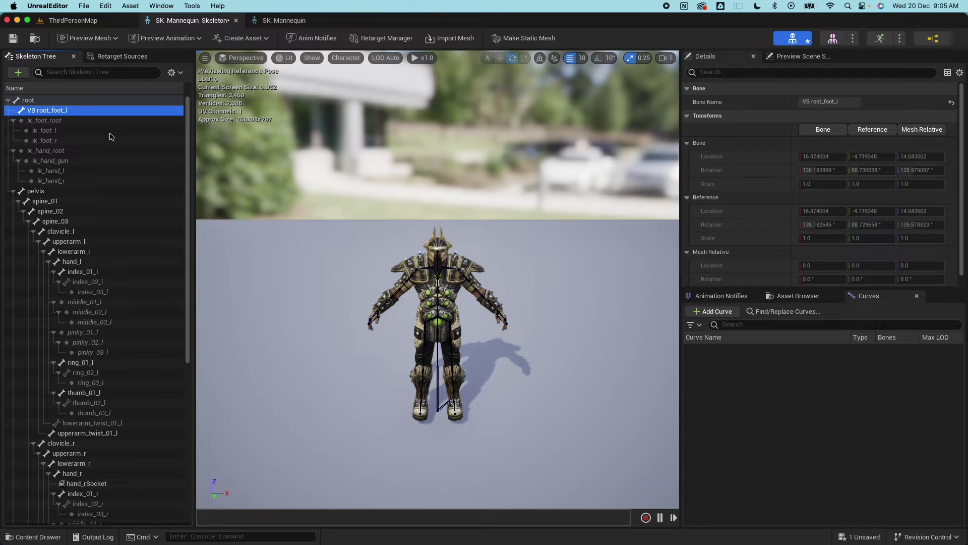
Step: Add a second virtual bone from root targeting foot_r and save the warrior skeleton
left_click(28, 100)
right_click(28, 101)
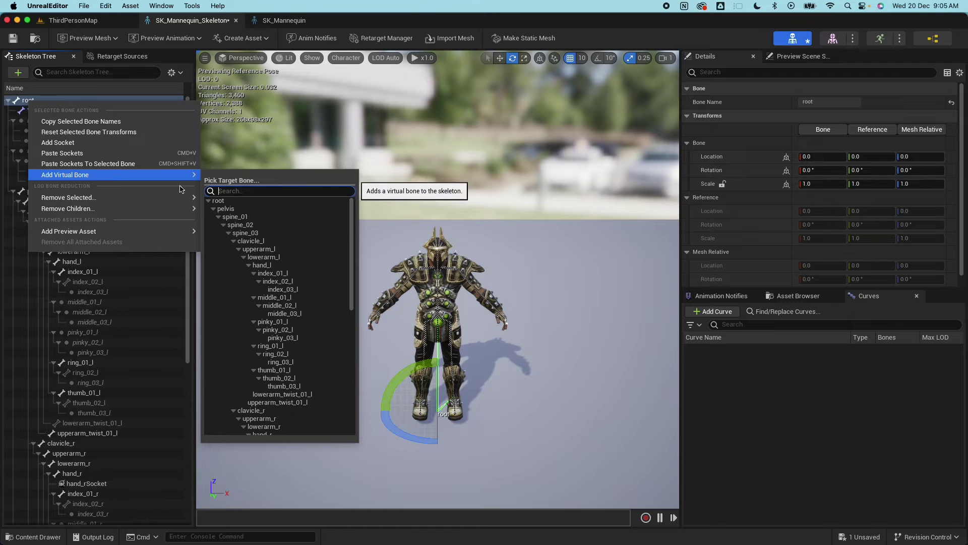
left_click_drag(353, 237, 351, 375)
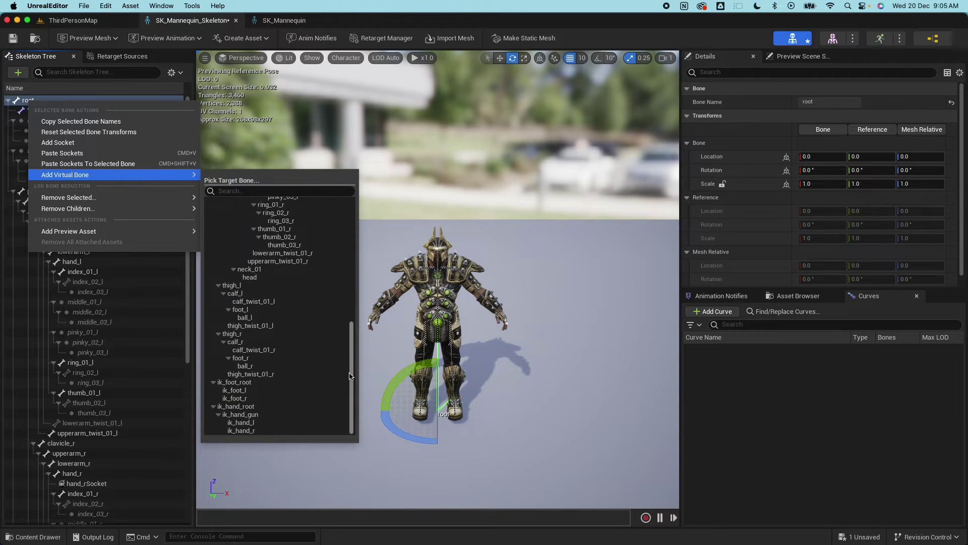
left_click(247, 358)
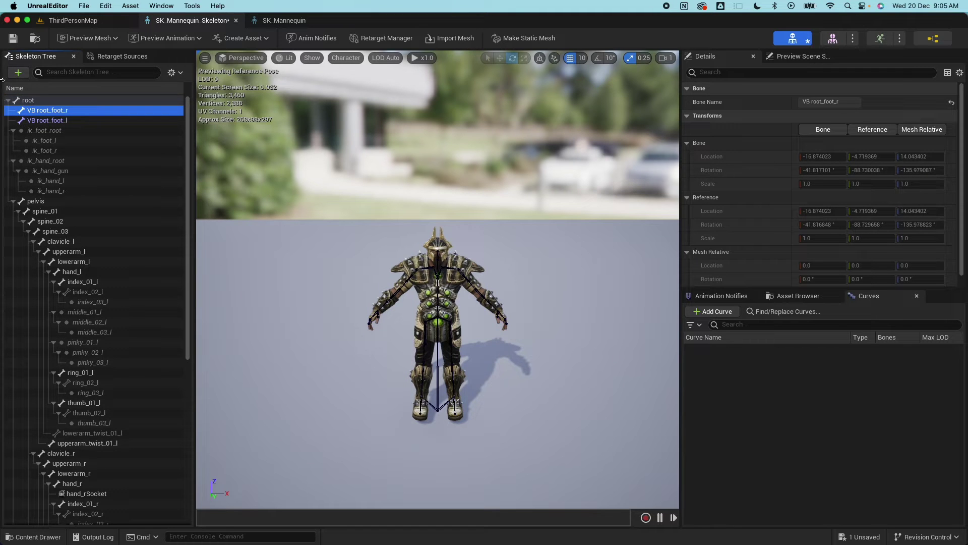
left_click(13, 38)
middle_click_drag(554, 387, 555, 448)
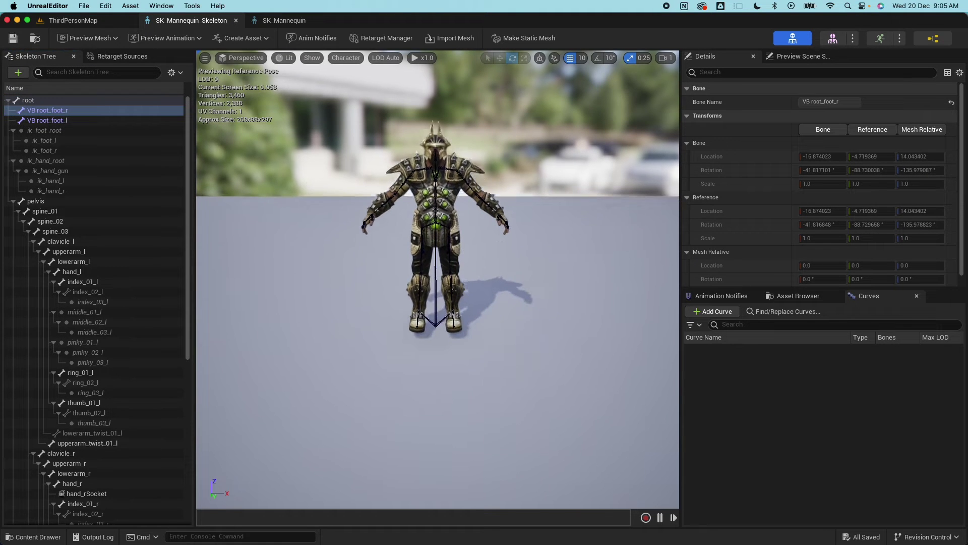
scroll(563, 400, "up", 5)
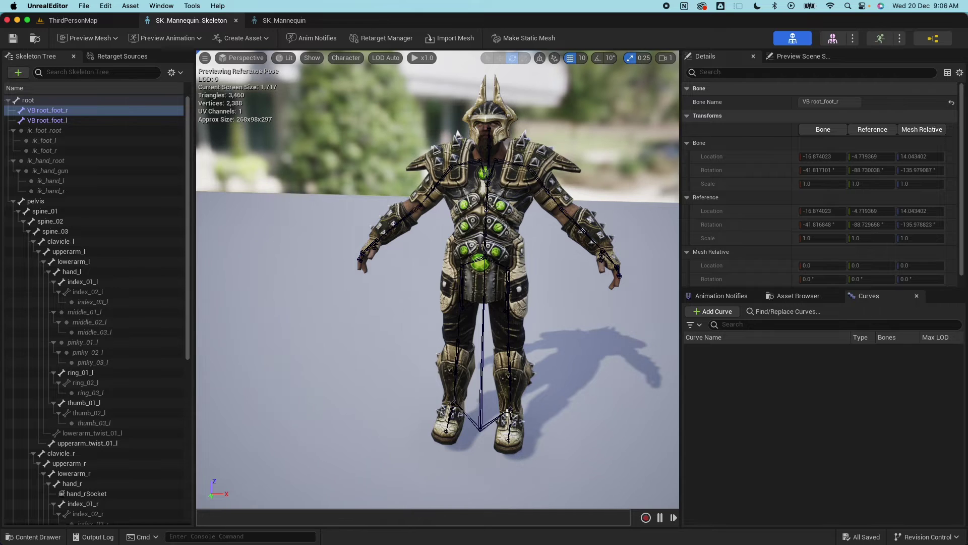
Step: Duplicate the CR_Mannequin_BasicFootIK control rig from Mannequins/Rigs and name the copy CR_Warrior
left_click(34, 537)
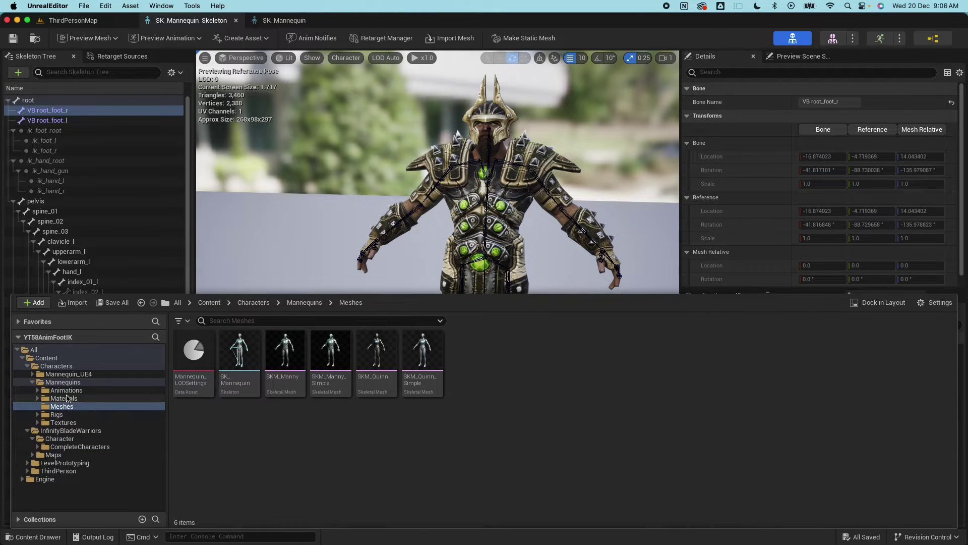
left_click(56, 415)
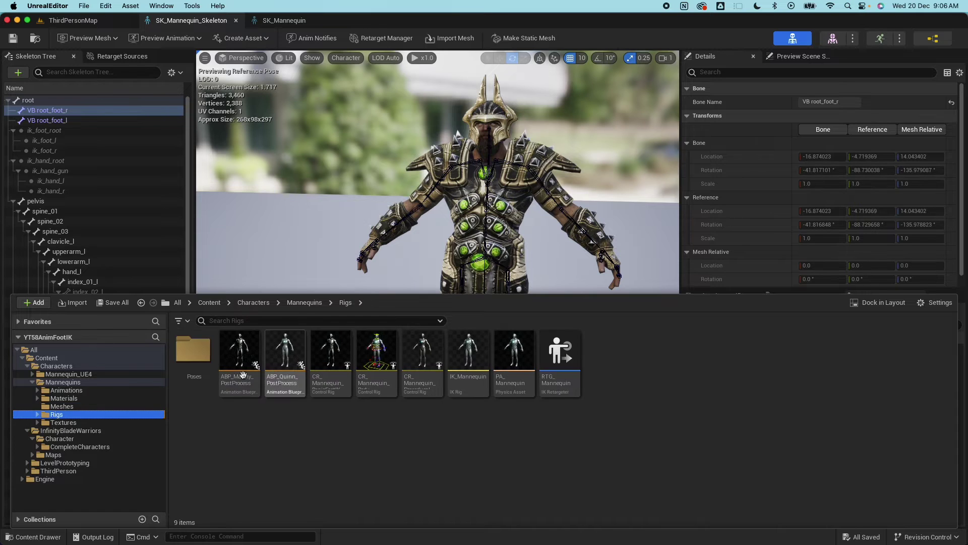
mouse_move(323, 356)
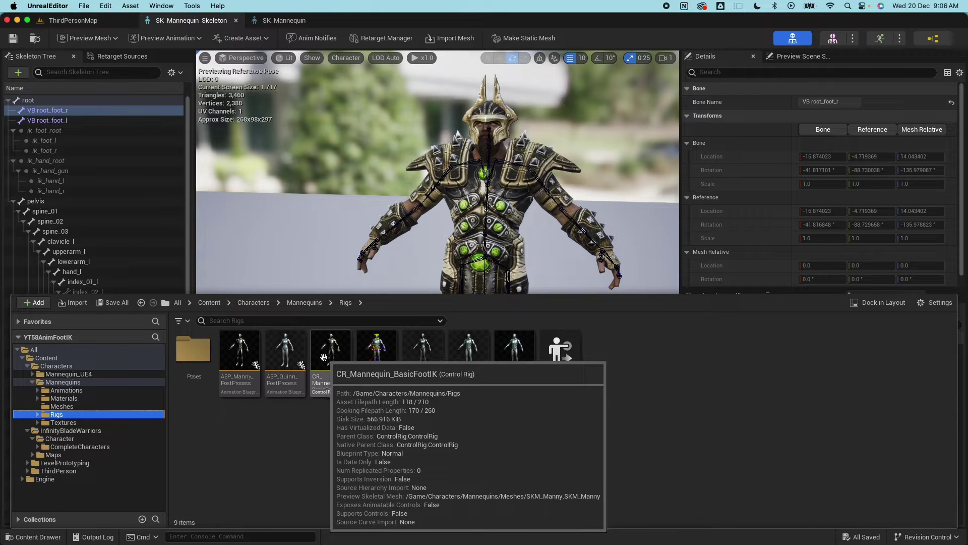
right_click(328, 356)
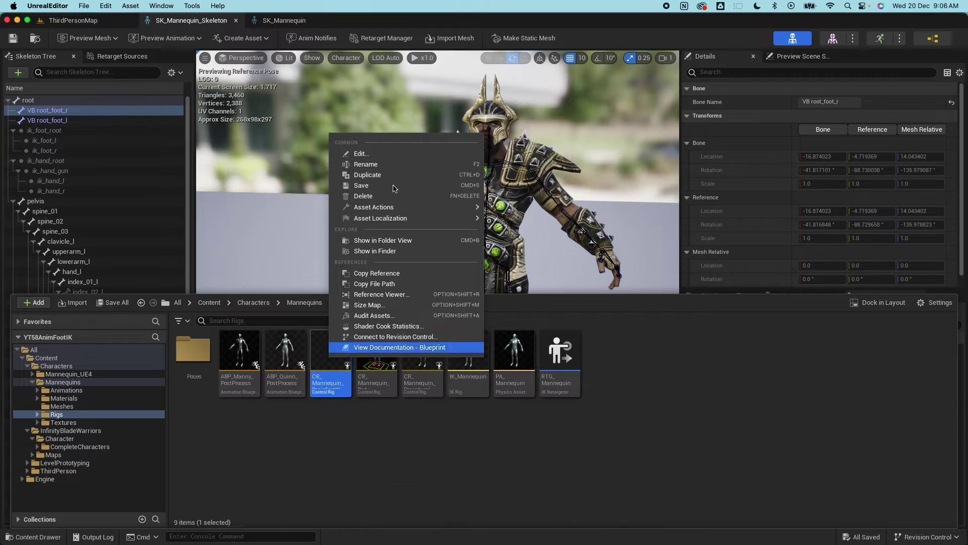
left_click(373, 175)
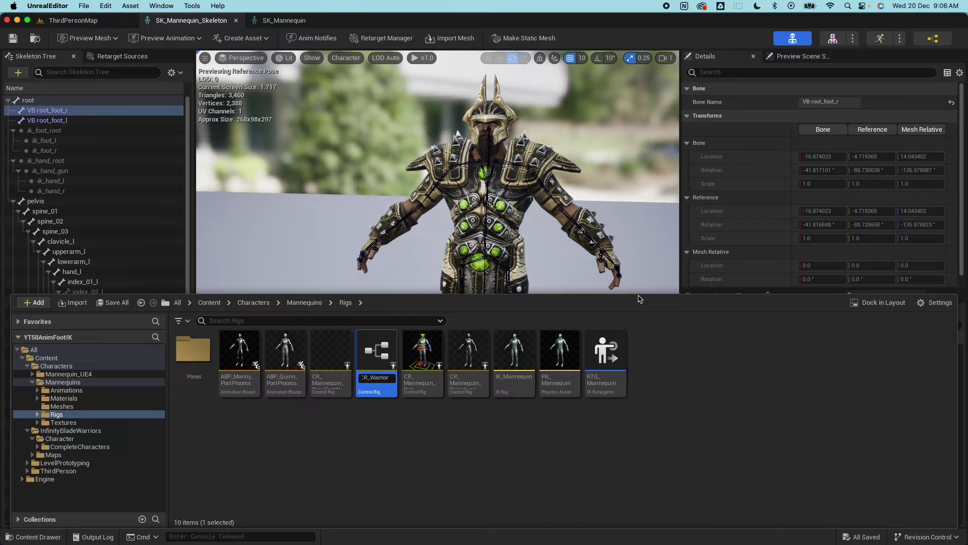
type("CR_Warrior")
key("Return")
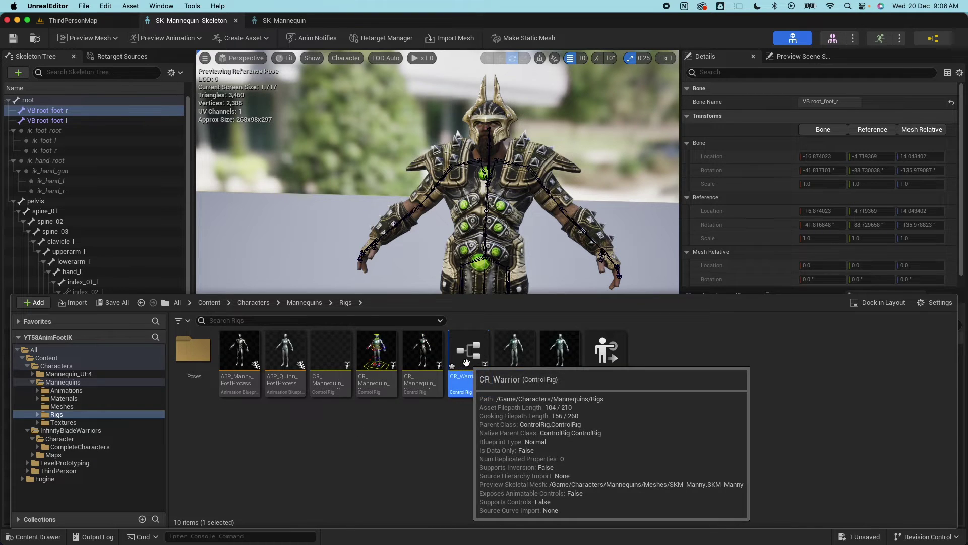
Step: Move CR_Warrior into the Rigs folder under InfinityBladeWarriors/Character/CompleteCharacters
mouse_move(466, 361)
left_mouse_down()
mouse_move(84, 451)
mouse_move(491, 349)
mouse_move(473, 356)
left_mouse_up()
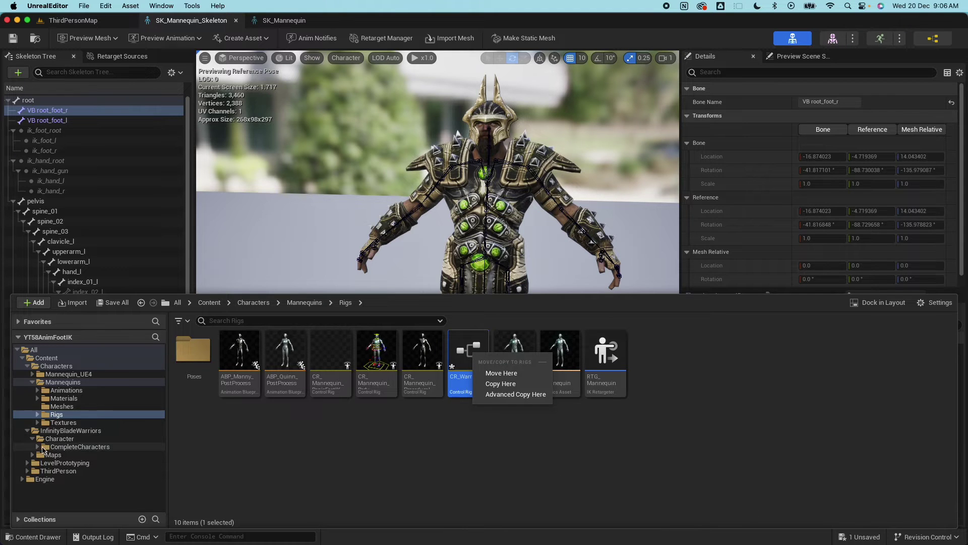
left_click(38, 447)
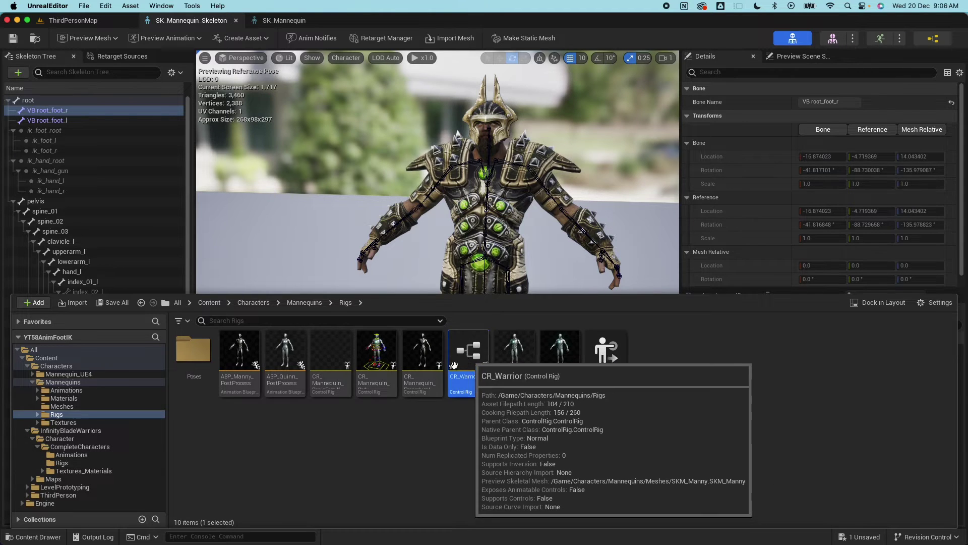
left_click_drag(454, 364, 61, 464)
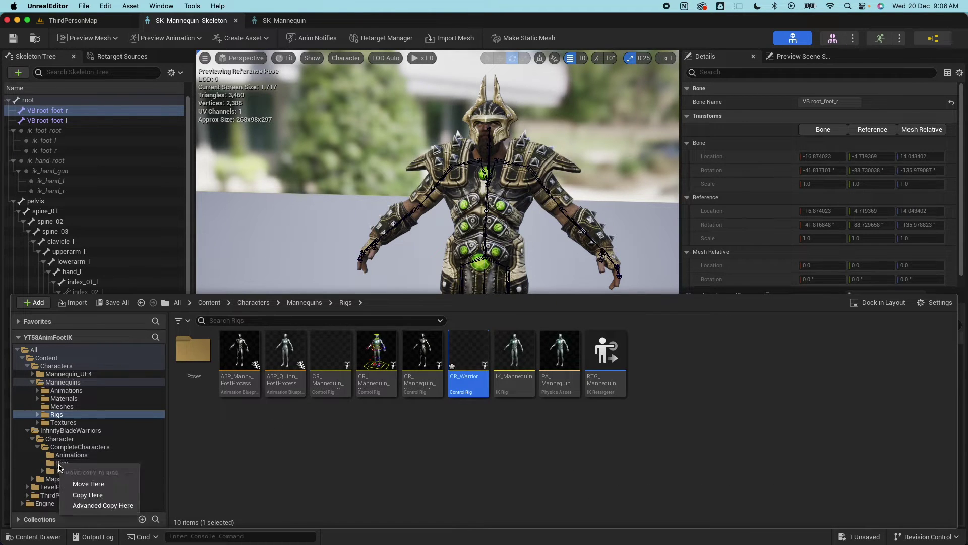
left_click(88, 485)
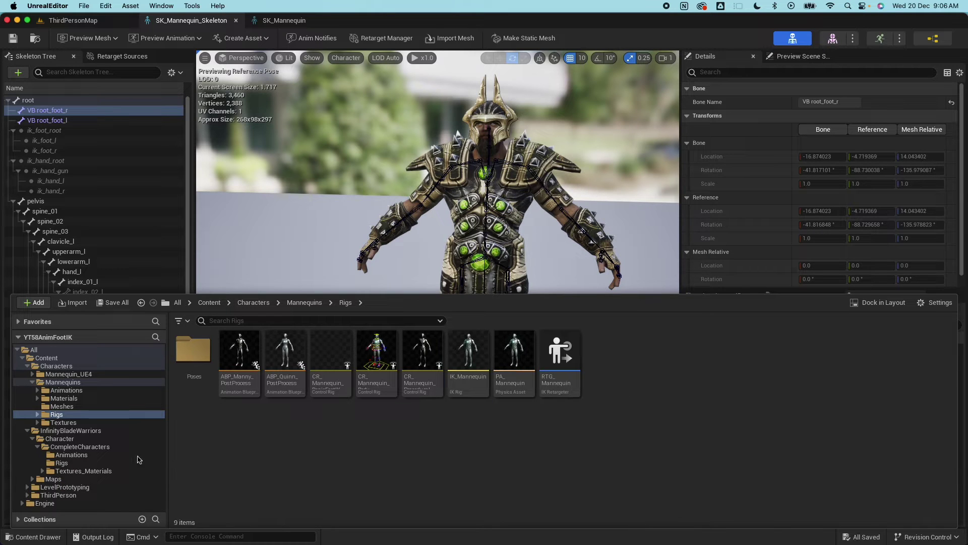
Step: Open the CR_Warrior control rig from the CompleteCharacters/Rigs folder
left_click(61, 463)
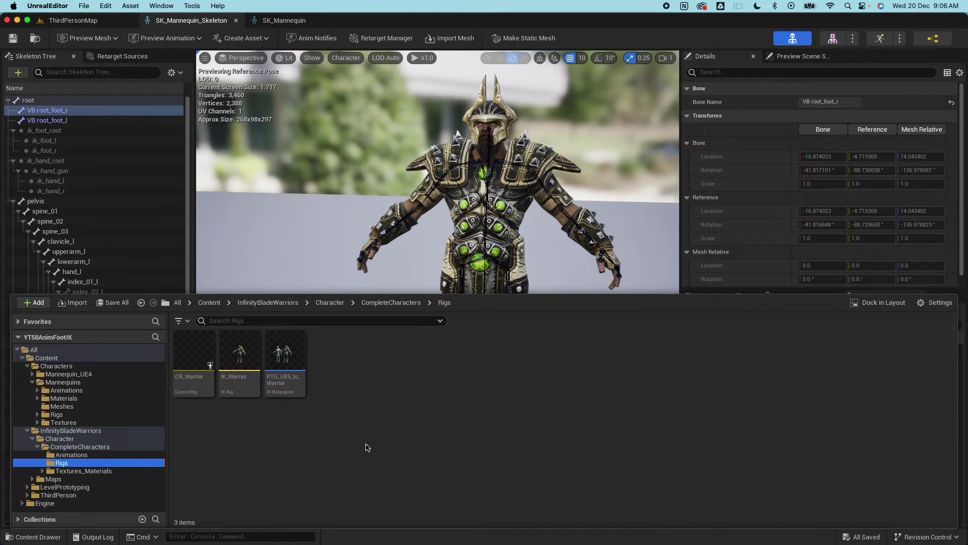
left_click(192, 359)
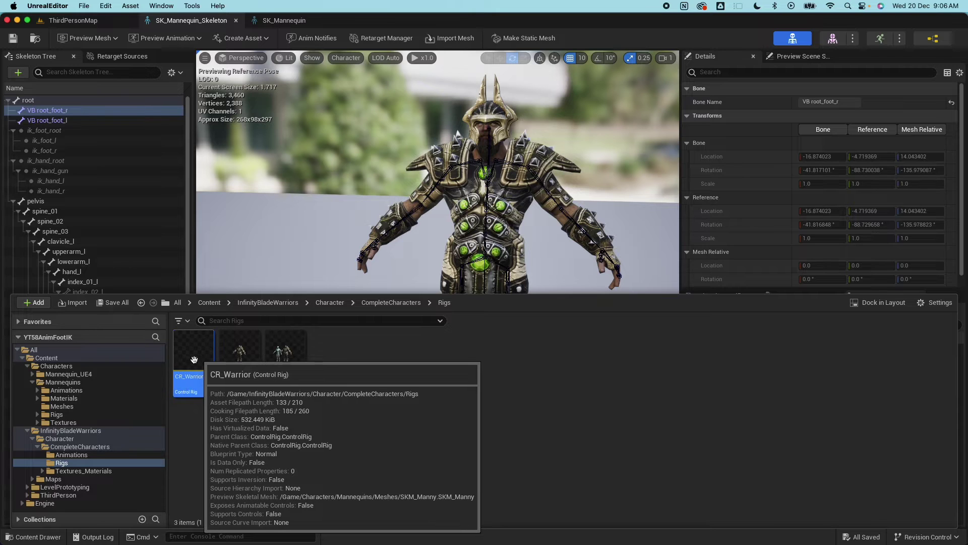
double_click(194, 359)
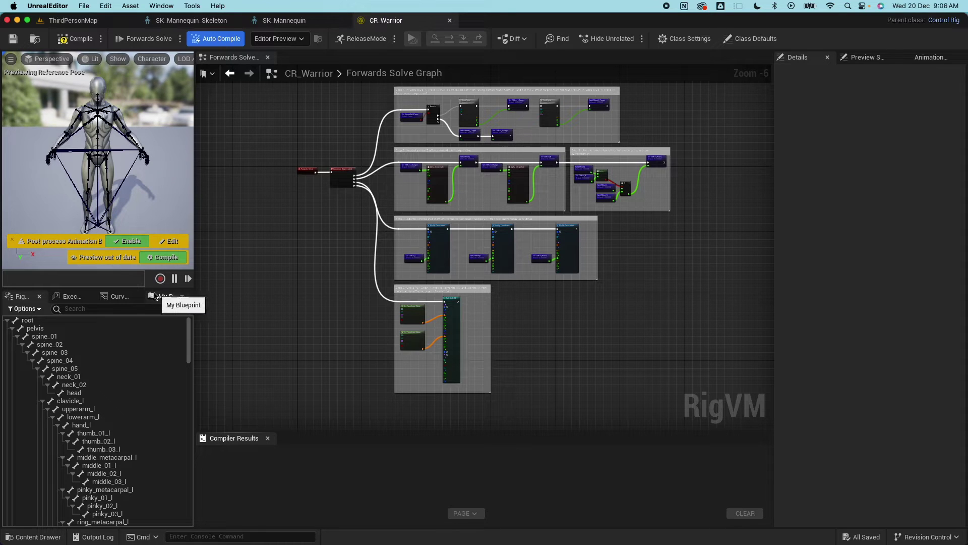
Step: Refresh CR_Warrior's rig hierarchy from the SK_CharM_Barbarous skeletal mesh and save the control rig
left_click(28, 322)
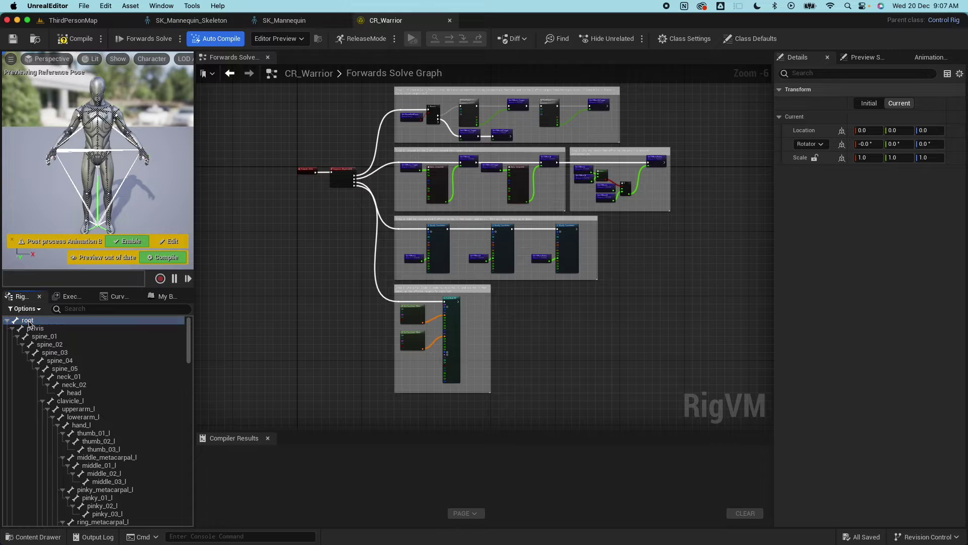
right_click(29, 323)
mouse_move(60, 300)
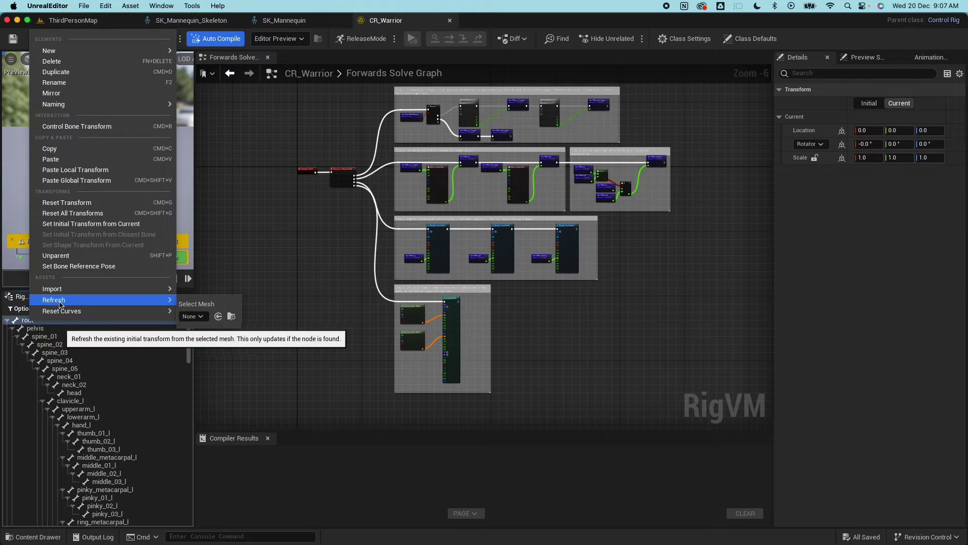
left_click(191, 317)
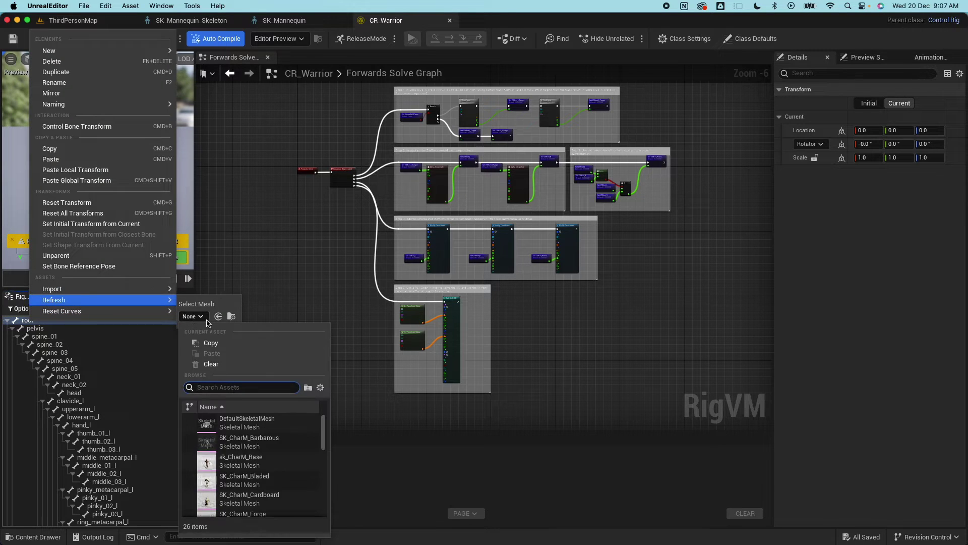
left_click(270, 444)
left_click(13, 40)
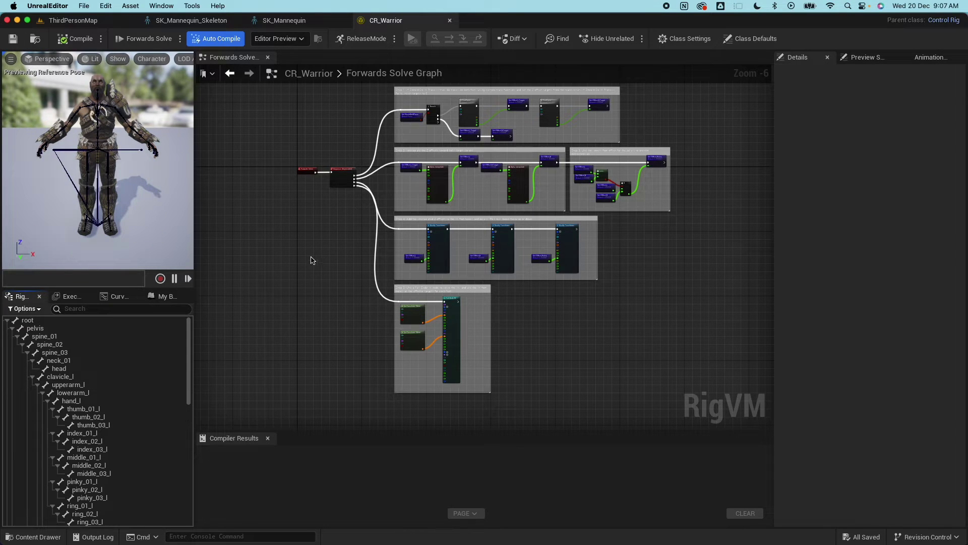
Step: Set the IK foot bone of the first FootTrace node in Step 1 to VB root_foot_l
scroll(327, 245, "up", 5)
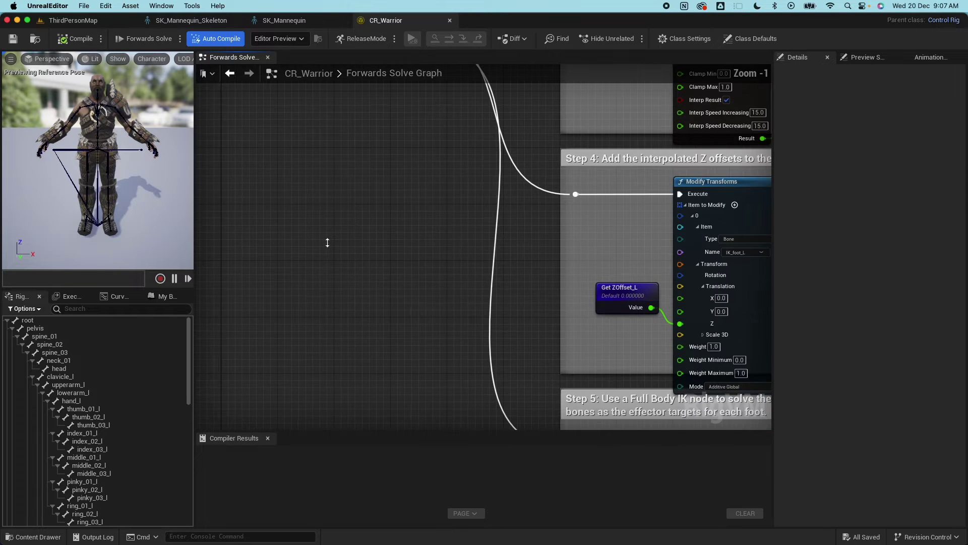
scroll(457, 145, "up", 10)
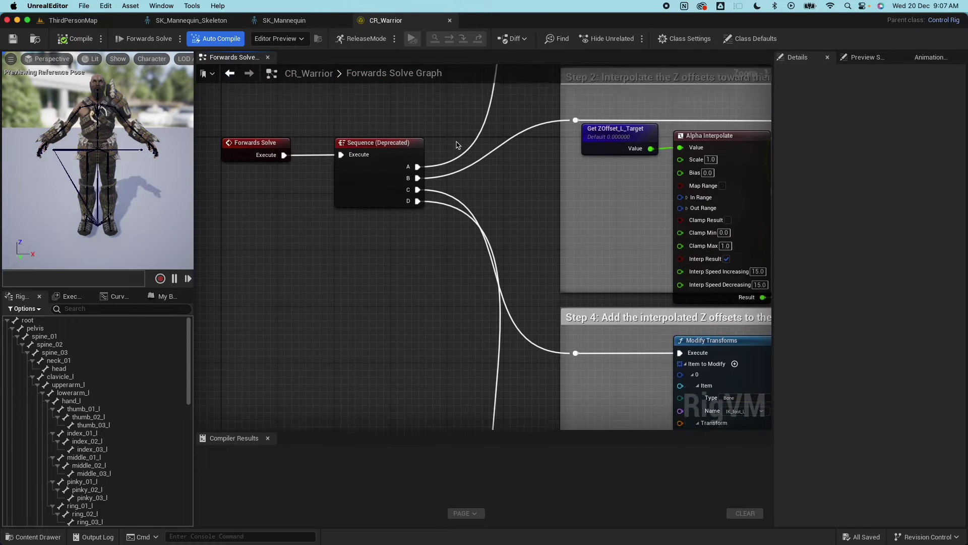
scroll(457, 144, "right", 3)
scroll(457, 144, "right", 4)
scroll(457, 145, "down", 2)
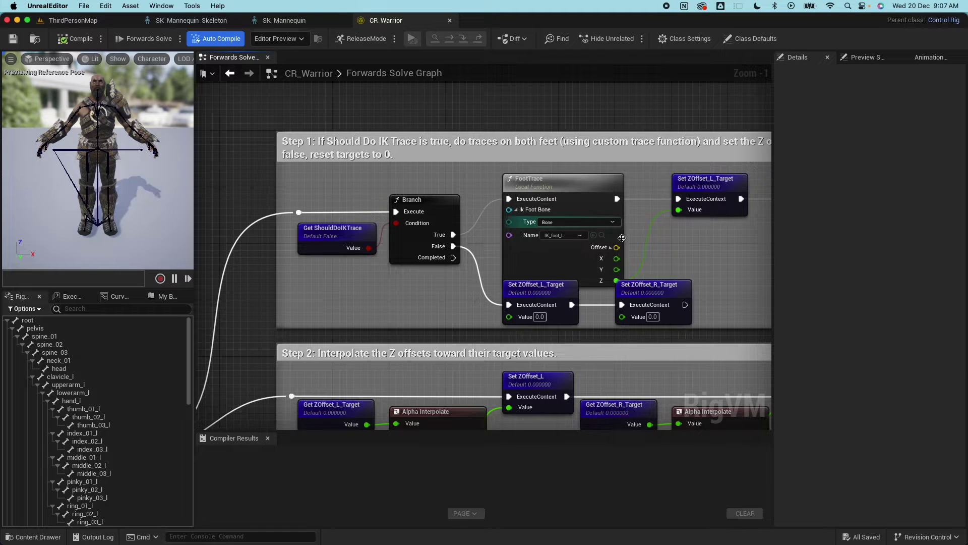
left_click(546, 236)
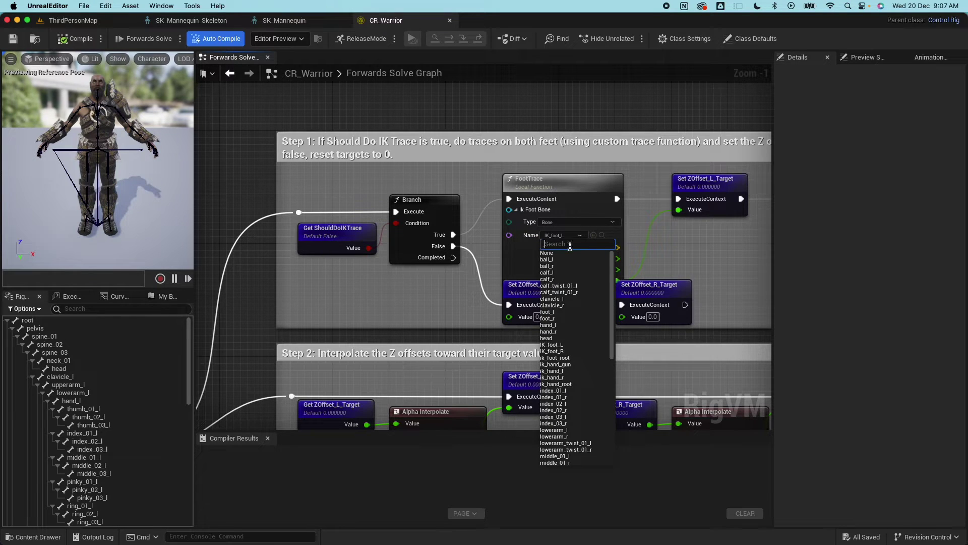
left_click_drag(612, 275, 610, 386)
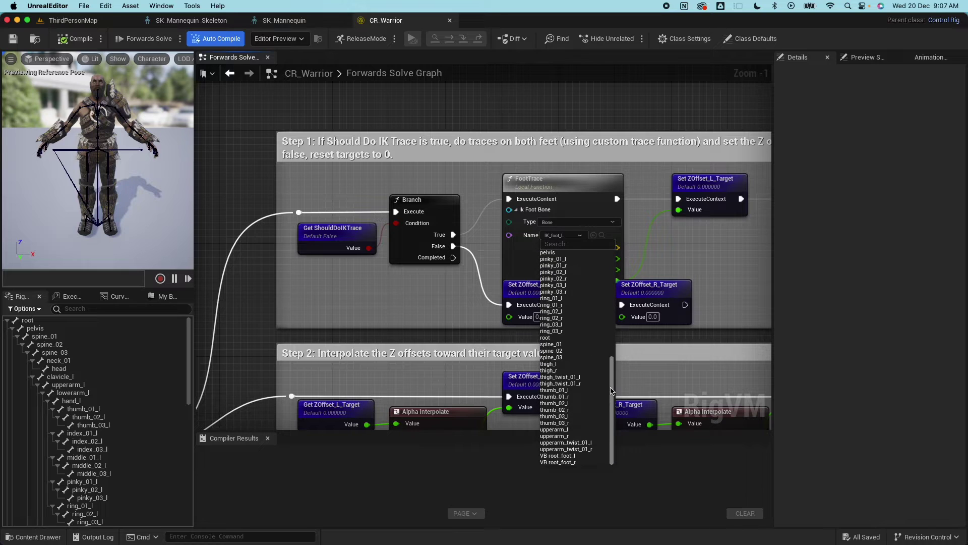
left_click(575, 457)
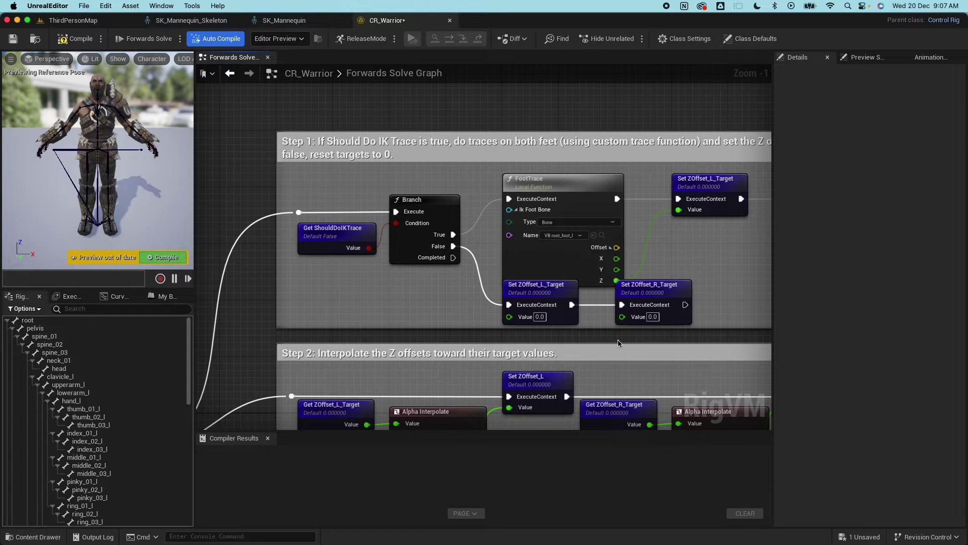
Step: Set the IK foot bone of the second FootTrace node in Step 1 to VB root_foot_r
scroll(711, 285, "right", 4)
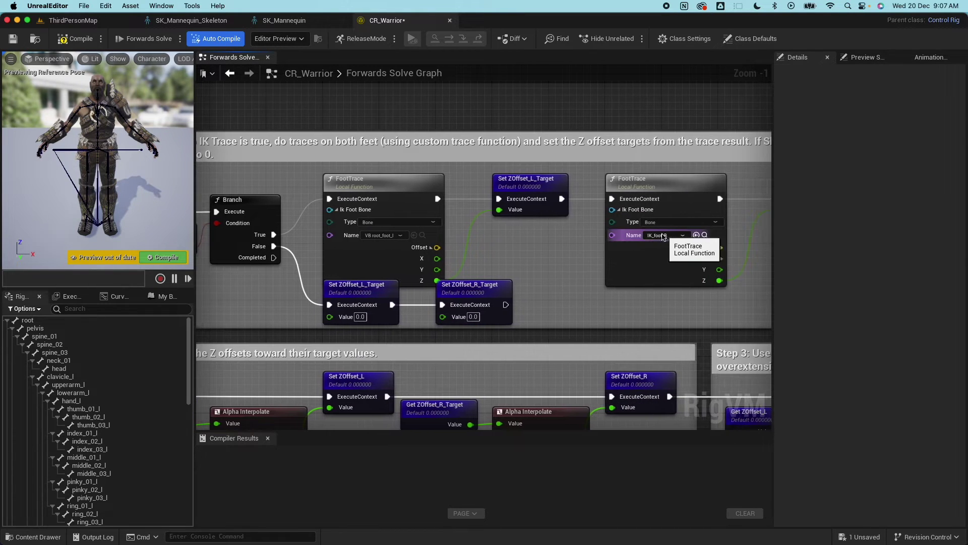
left_click(656, 236)
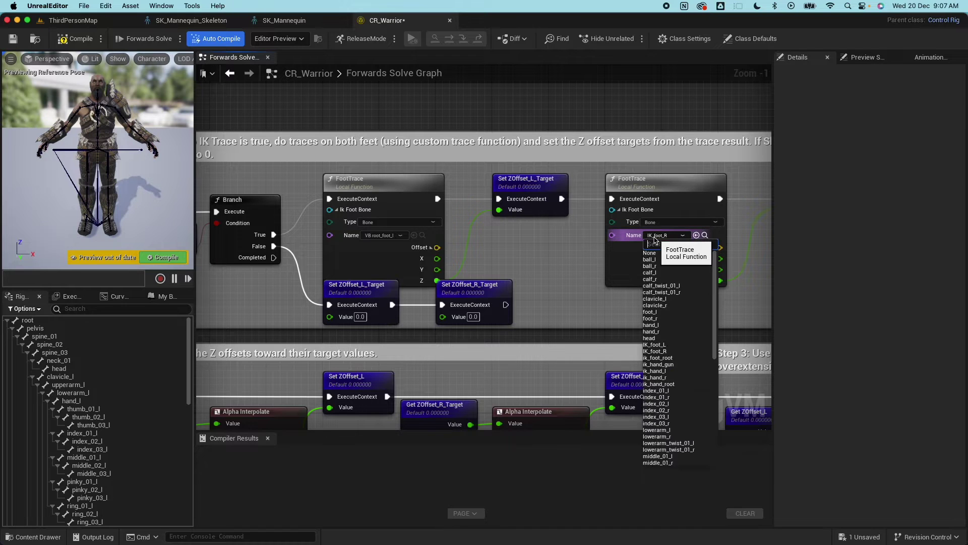
left_click_drag(716, 304, 699, 450)
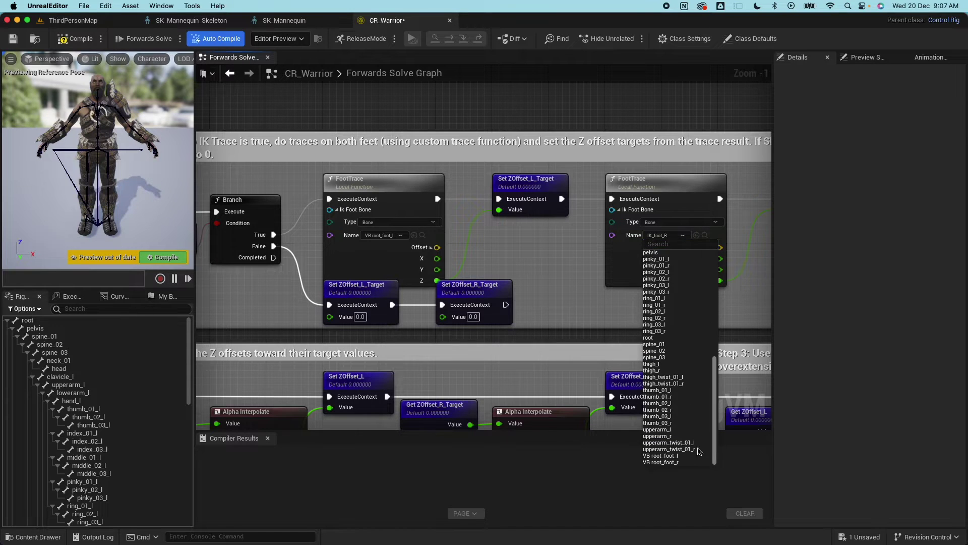
left_click(660, 462)
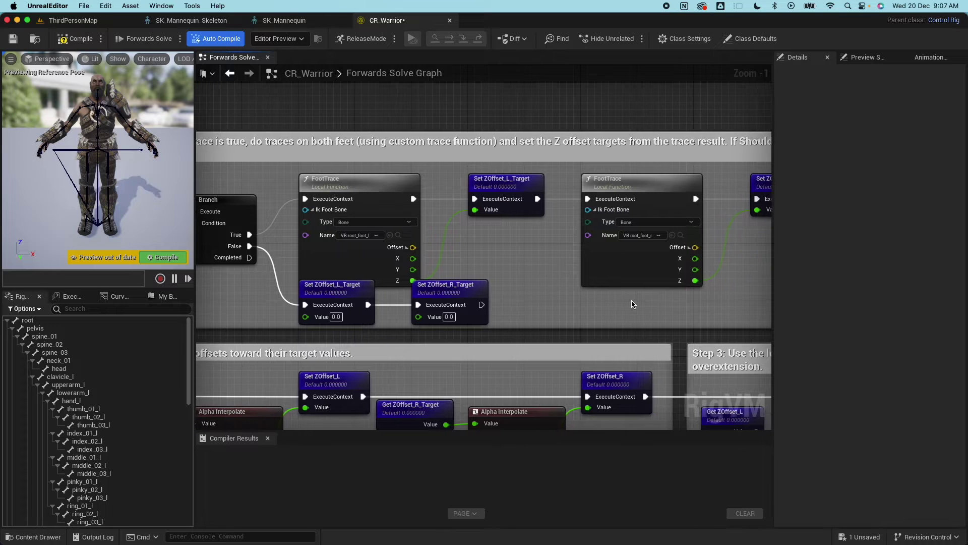
Step: Examine the Step 2 interpolation nodes and the Step 3 pelvis offset nodes for foot bone references
scroll(646, 303, "right", 6)
scroll(632, 304, "left", 10)
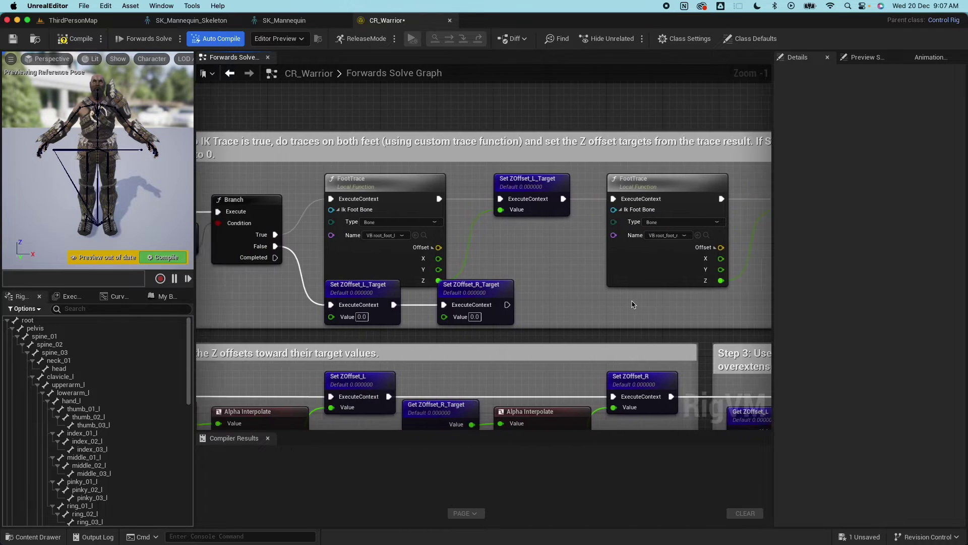
scroll(632, 304, "down", 6)
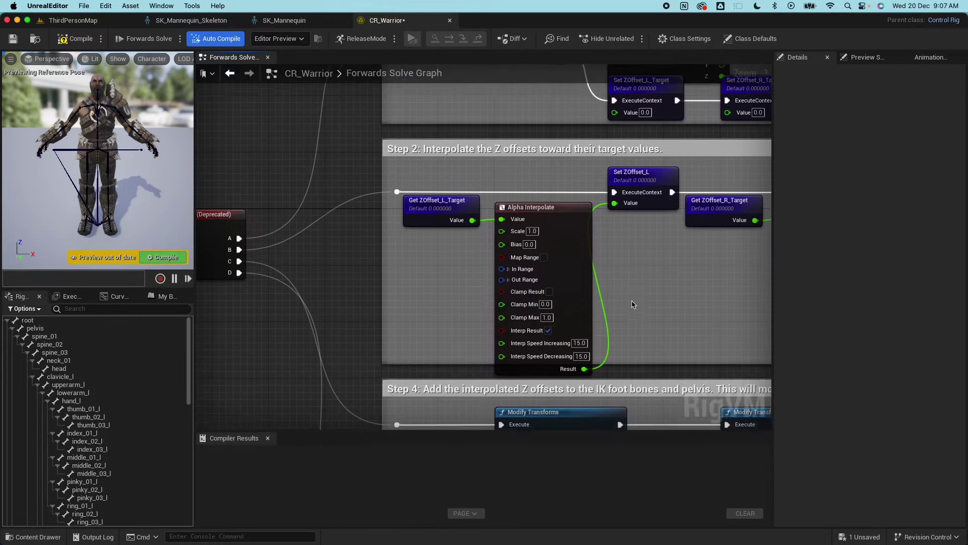
scroll(628, 293, "right", 5)
scroll(623, 281, "right", 15)
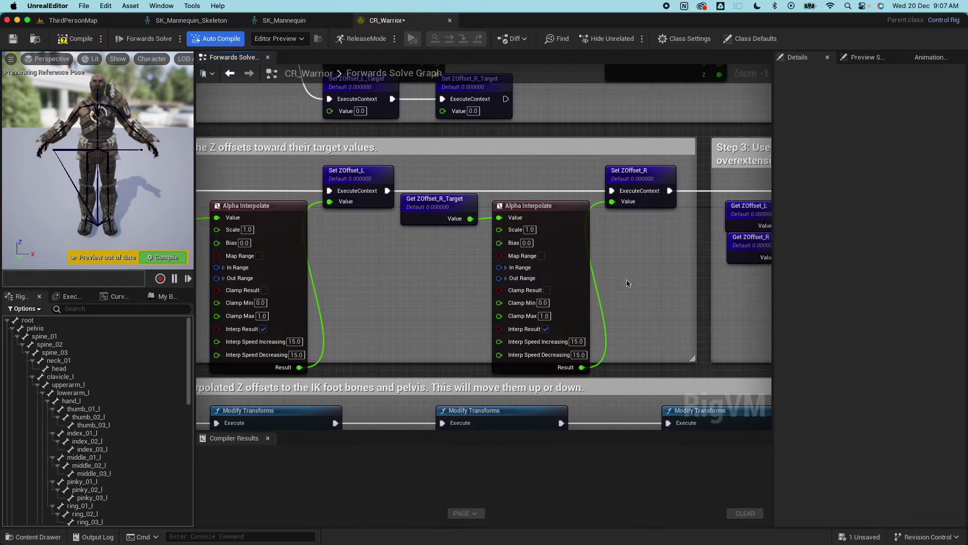
scroll(627, 280, "left", 13)
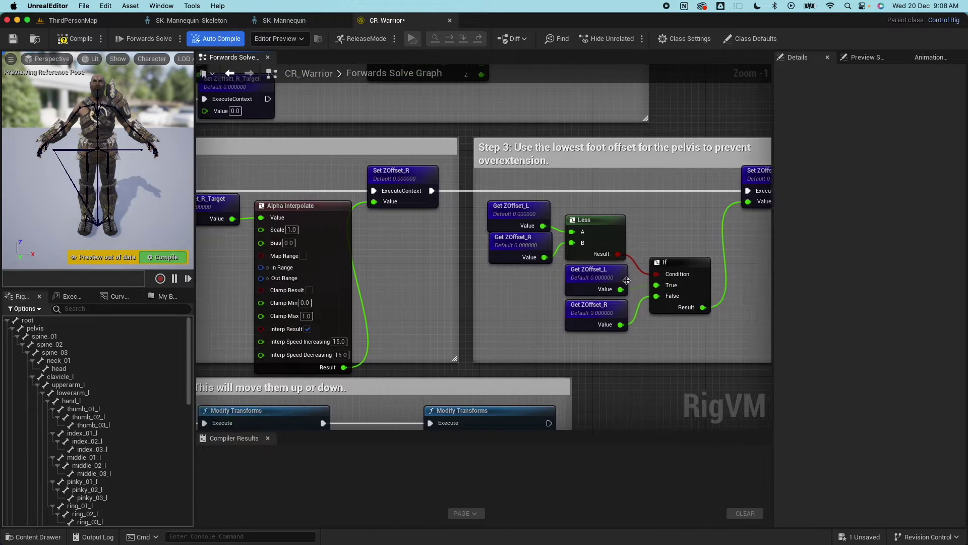
scroll(628, 282, "left", 6)
scroll(628, 283, "down", 7)
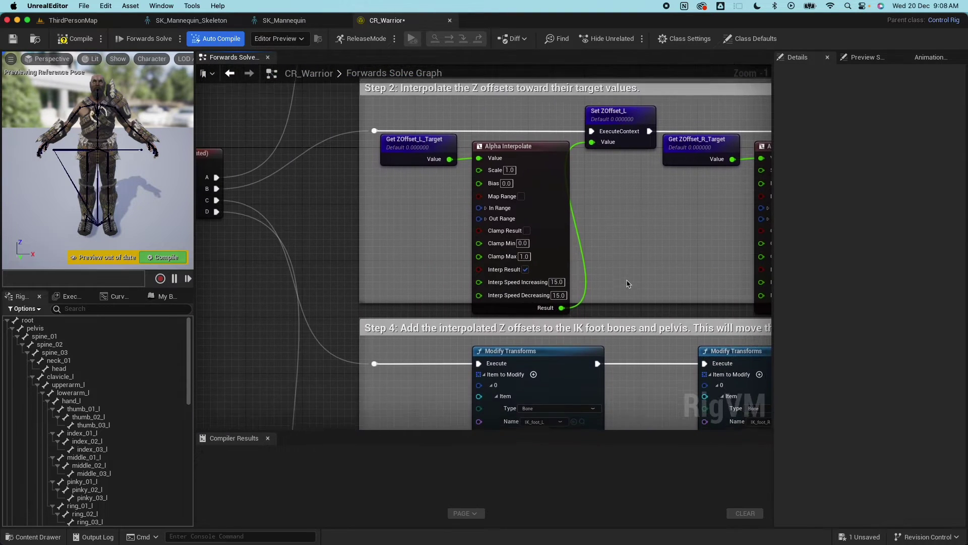
Step: Set the bone of the Modify Transforms node driven by ZOffset_L in Step 4 to VB root_foot_l
scroll(627, 283, "down", 3)
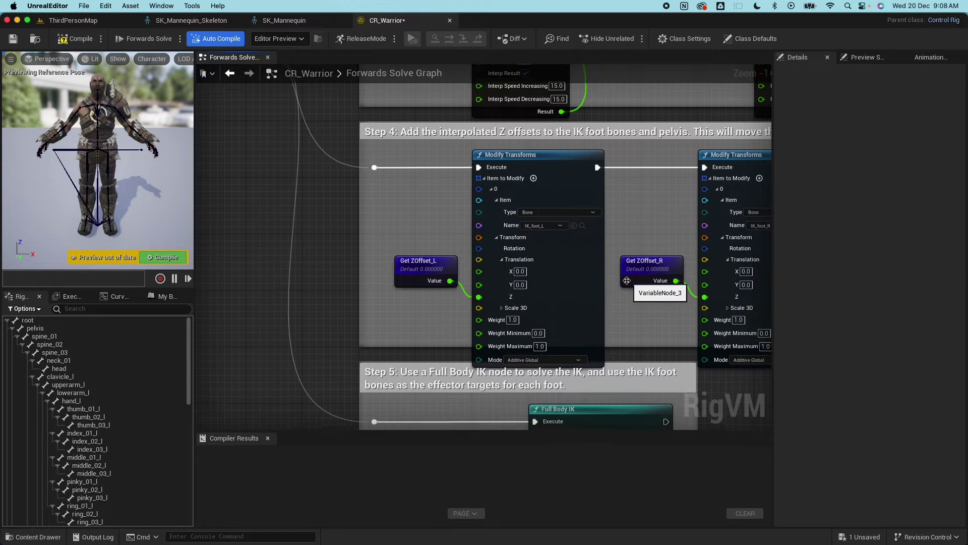
scroll(627, 281, "right", 1)
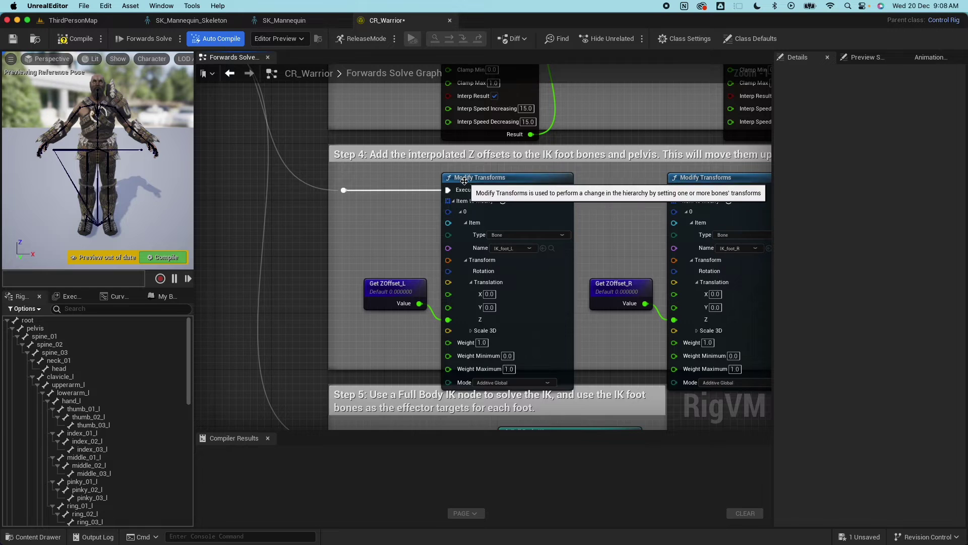
left_click(514, 248)
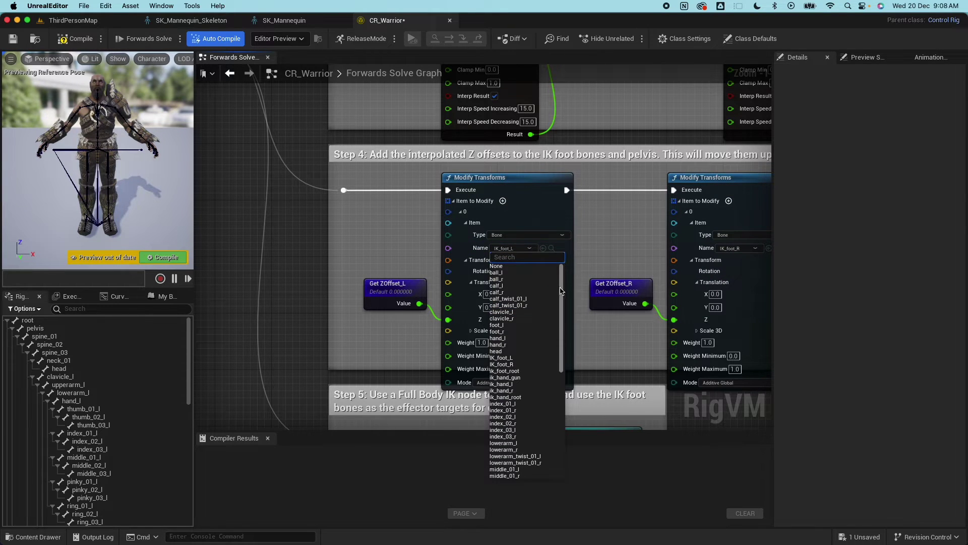
left_click_drag(561, 291, 560, 448)
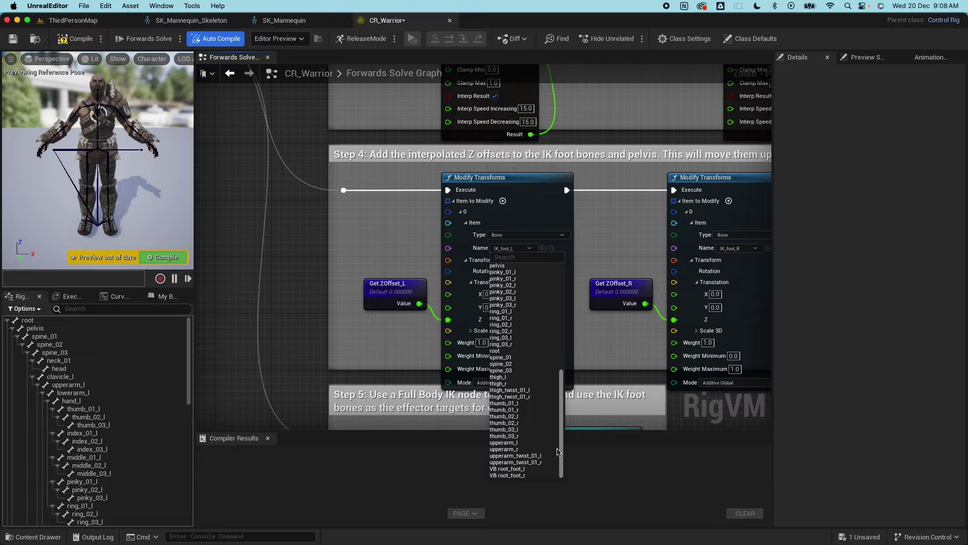
left_click(520, 469)
Step: Set the bone of the Modify Transforms node driven by ZOffset_R in Step 4 to VB root_foot_r
scroll(622, 276, "down", 3)
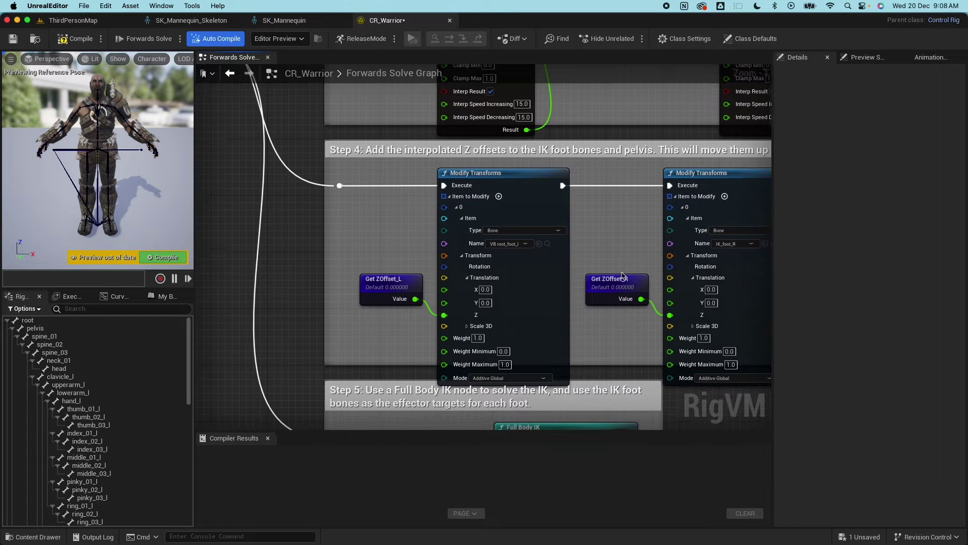
scroll(622, 276, "right", 3)
left_click(669, 190)
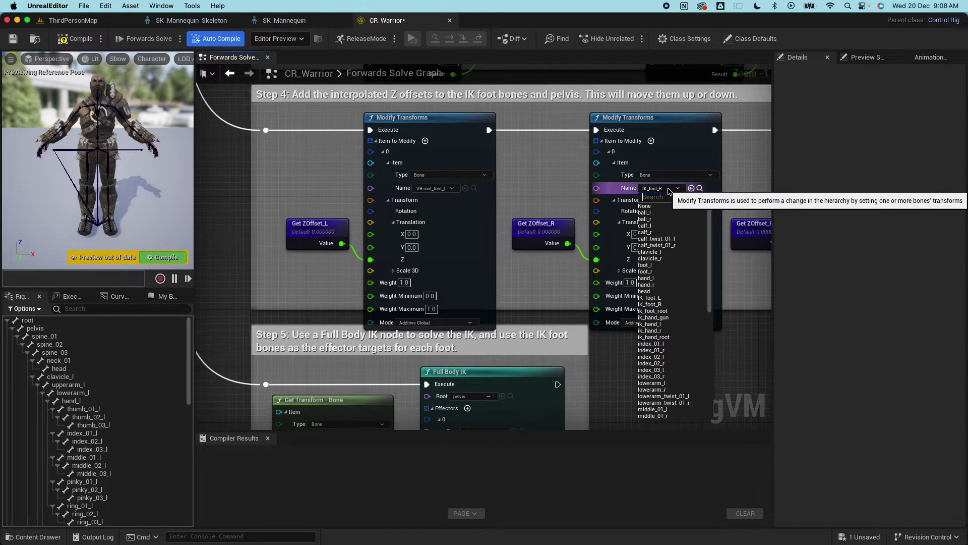
left_click_drag(709, 295, 705, 401)
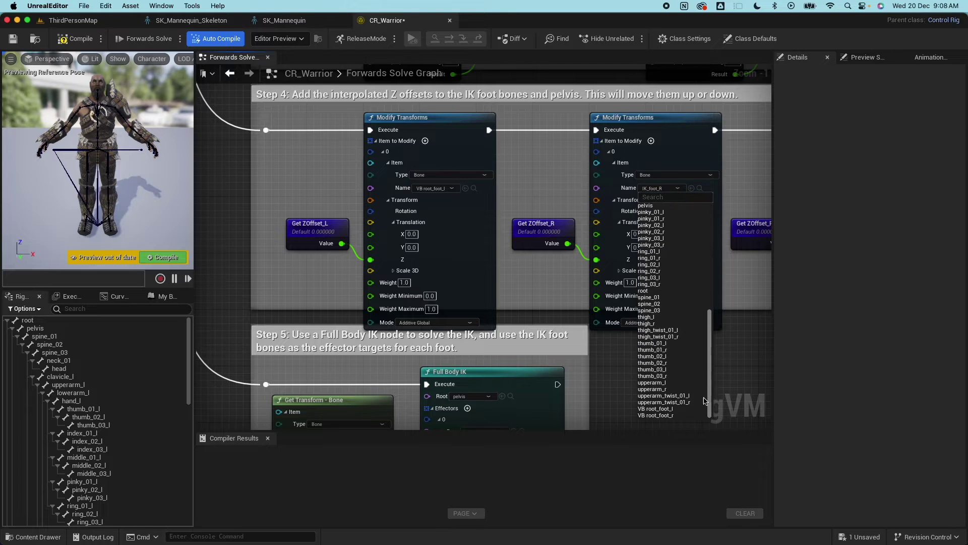
left_click(656, 415)
Step: Set the first Get Transform - Bone node feeding the foot_l effector in Step 5 to VB root_foot_l
scroll(714, 294, "right", 10)
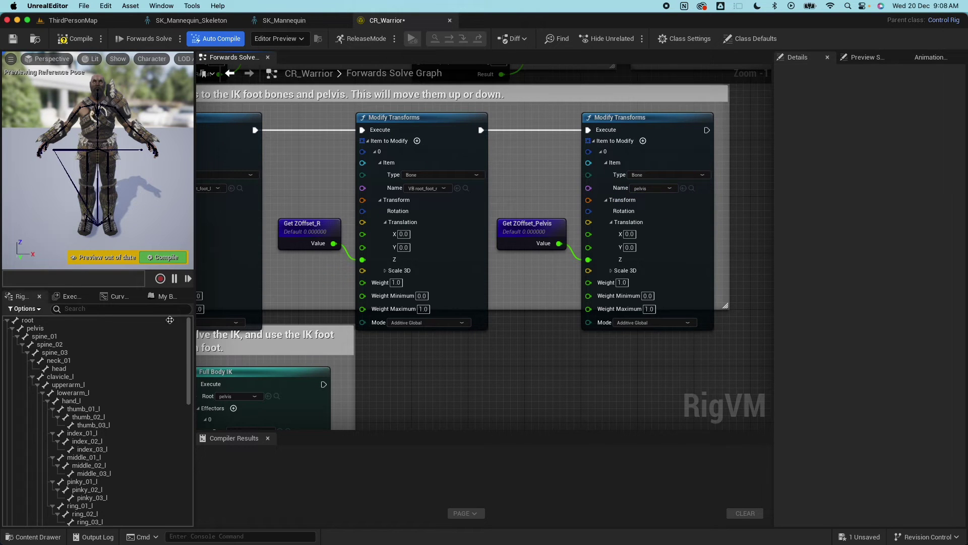
scroll(453, 328, "left", 12)
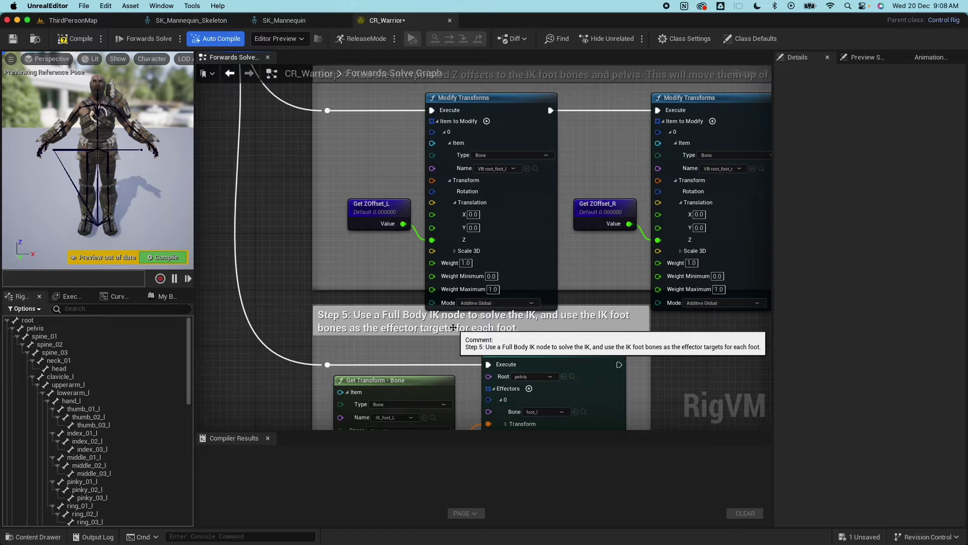
scroll(453, 327, "down", 8)
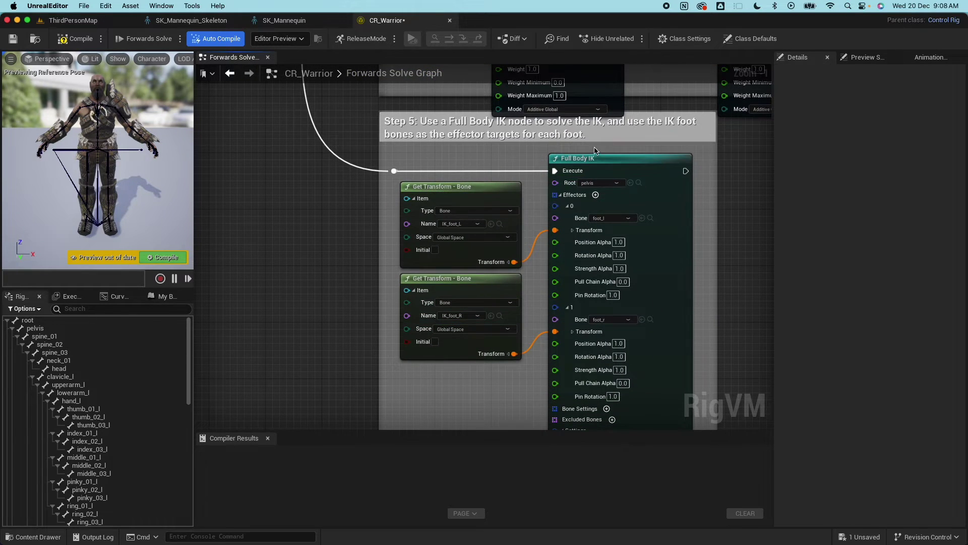
left_click(458, 227)
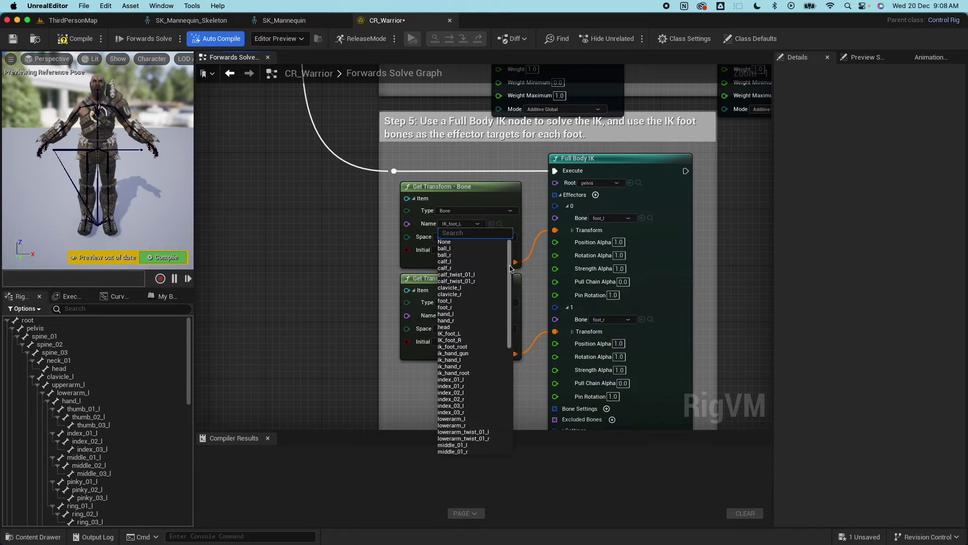
left_click_drag(510, 267, 510, 416)
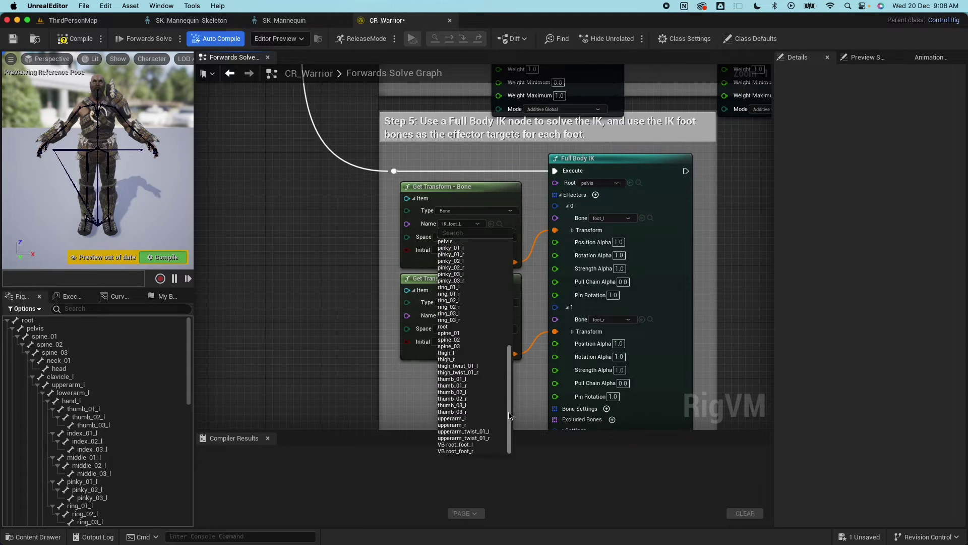
left_click(469, 444)
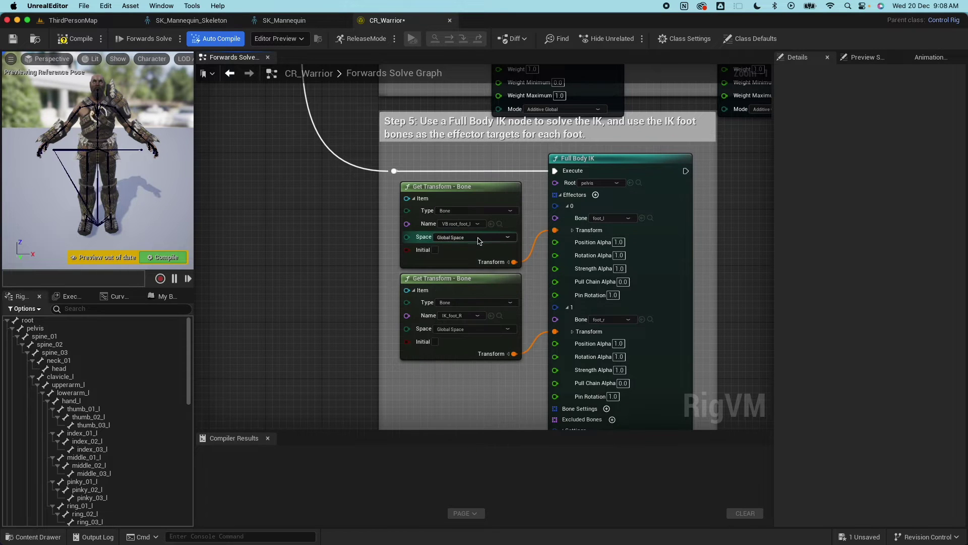
Step: Set the second Get Transform - Bone node feeding the foot_r effector in Step 5 to VB root_foot_r
left_click(462, 315)
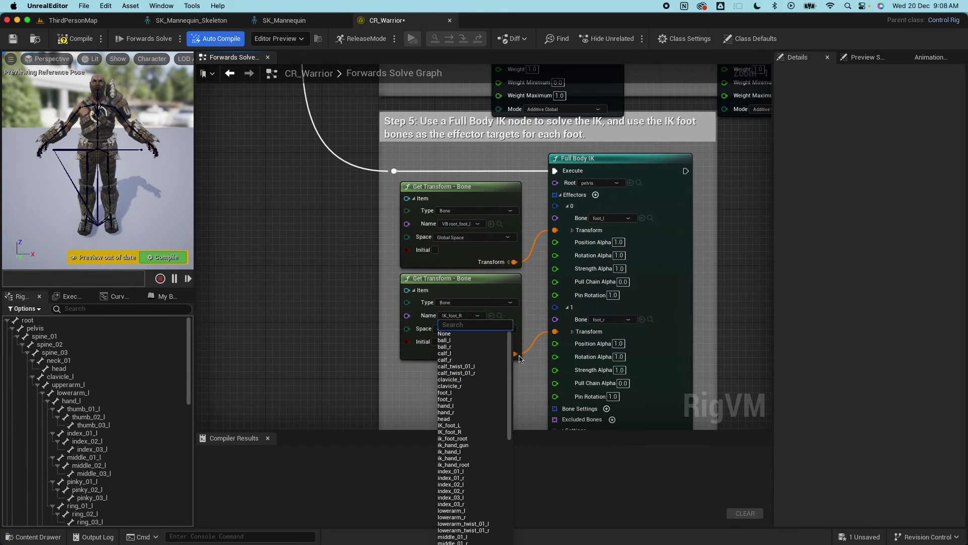
scroll(474, 534, "down", 10)
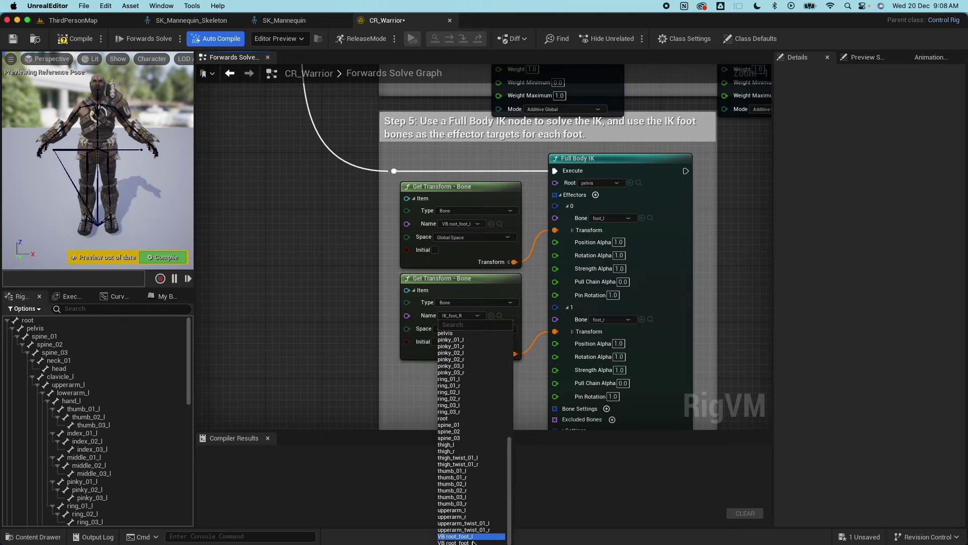
left_click(473, 542)
Step: Check the remaining Full Body IK settings, then compile and save the CR_Warrior control rig
scroll(620, 313, "down", 3)
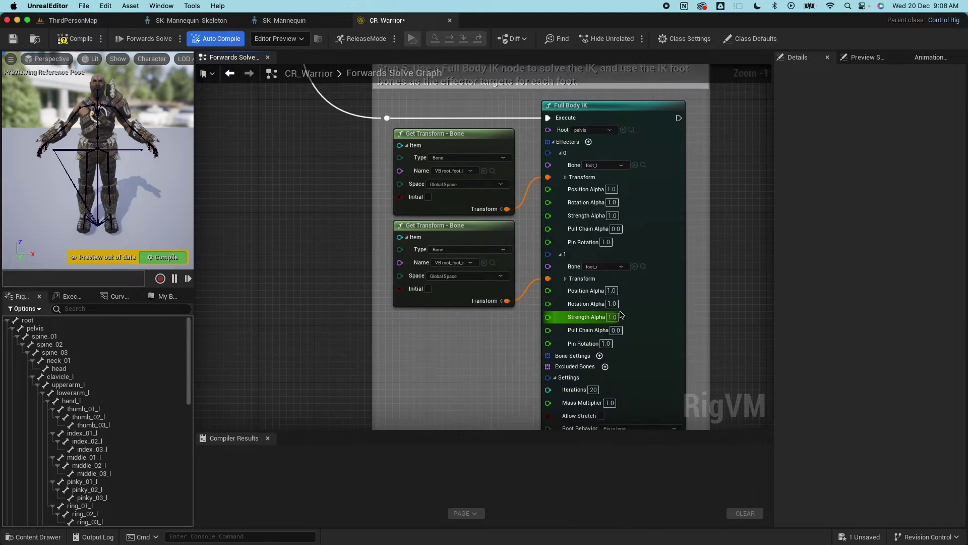
scroll(620, 313, "down", 3)
scroll(620, 313, "up", 4)
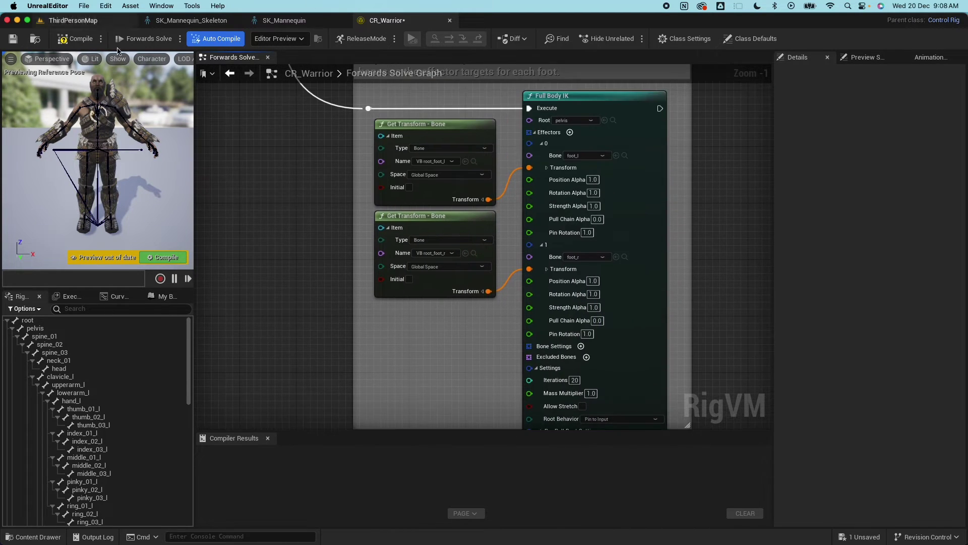
left_click(66, 44)
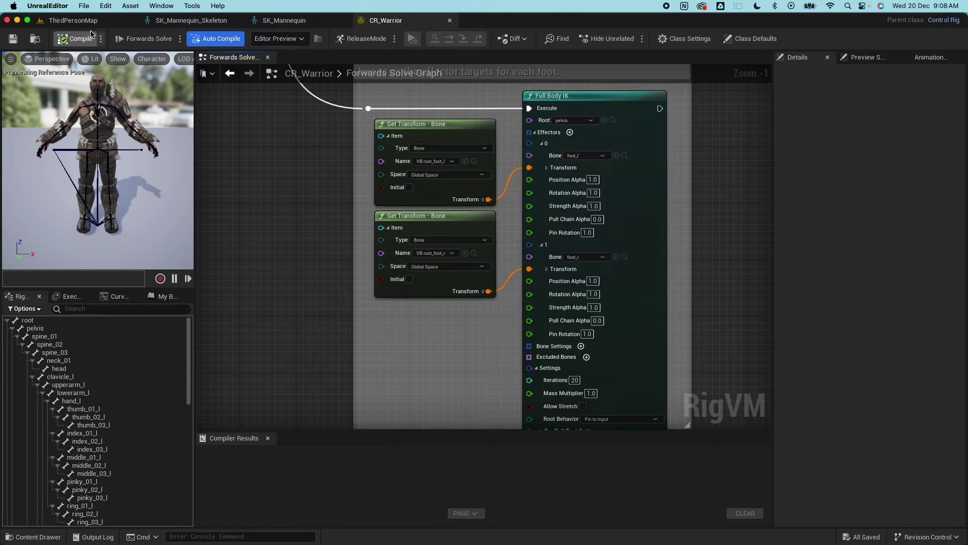
Step: Return to the ThirdPersonMap level and start a play session with the warrior character
left_click(73, 20)
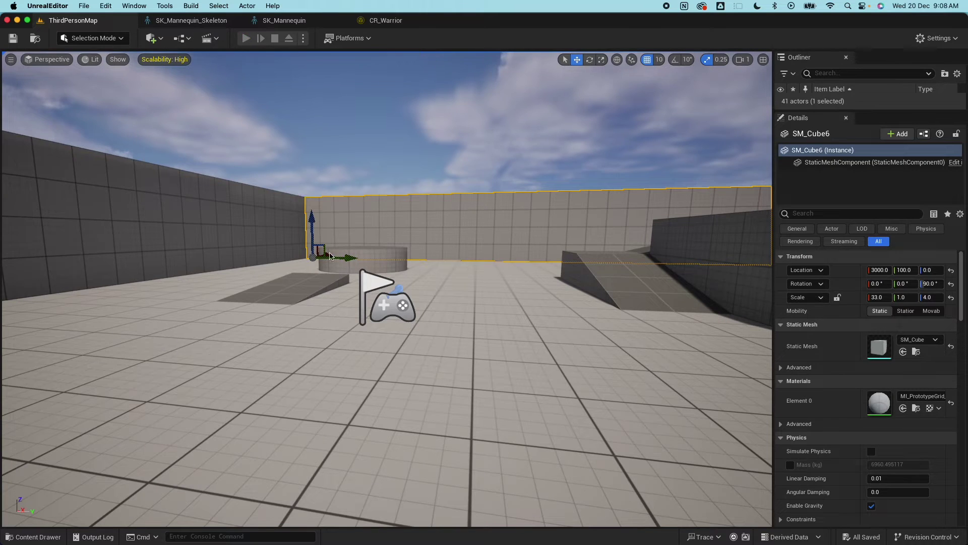
left_click(245, 38)
left_click(387, 289)
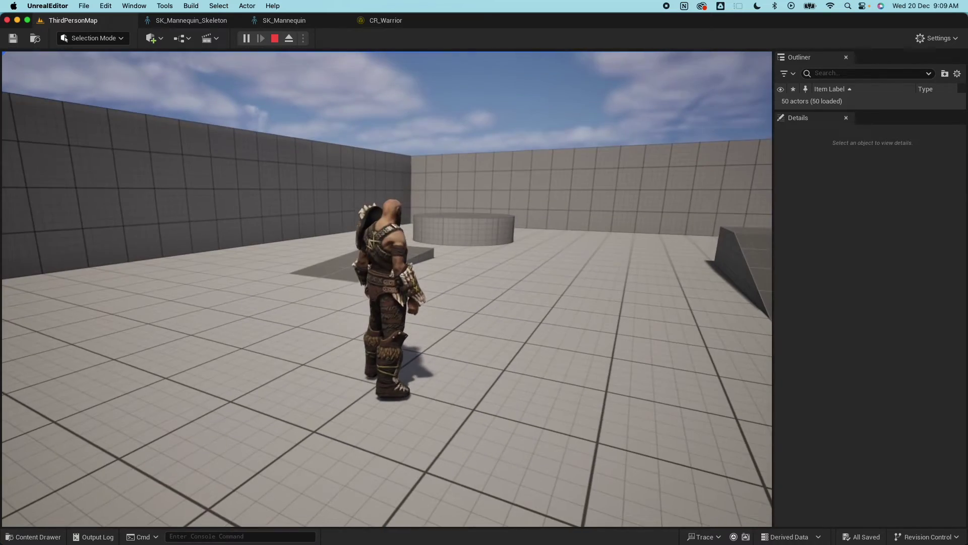
Step: End the play session and rename the BL_ABP_Manny animation blueprint in the CompleteCharacters Animations folder to ABP_Warrior
key("w")
key("Escape")
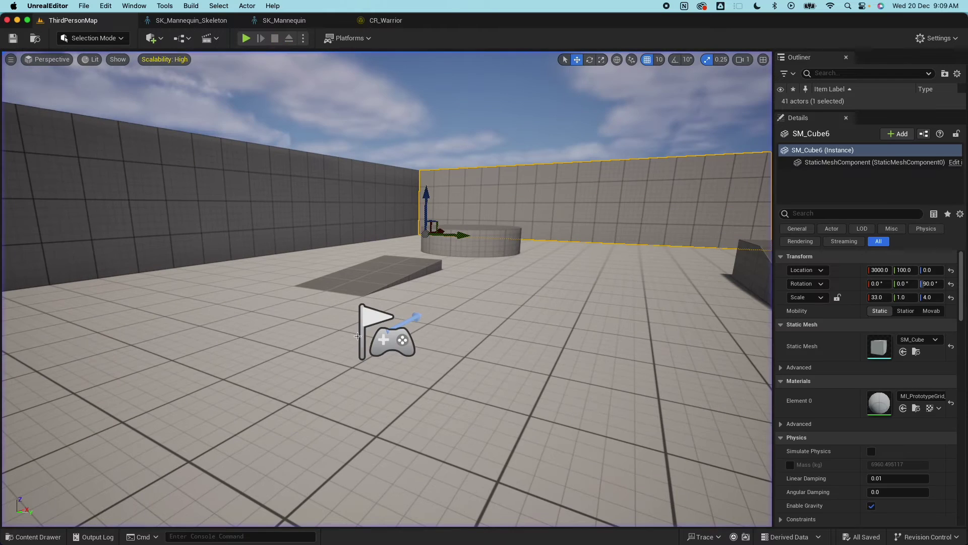
left_click(62, 539)
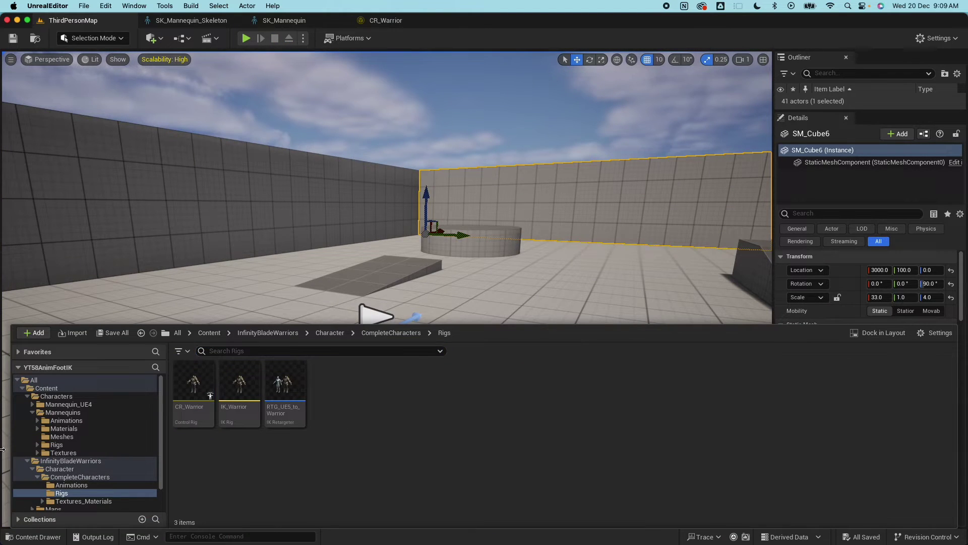
left_click(72, 485)
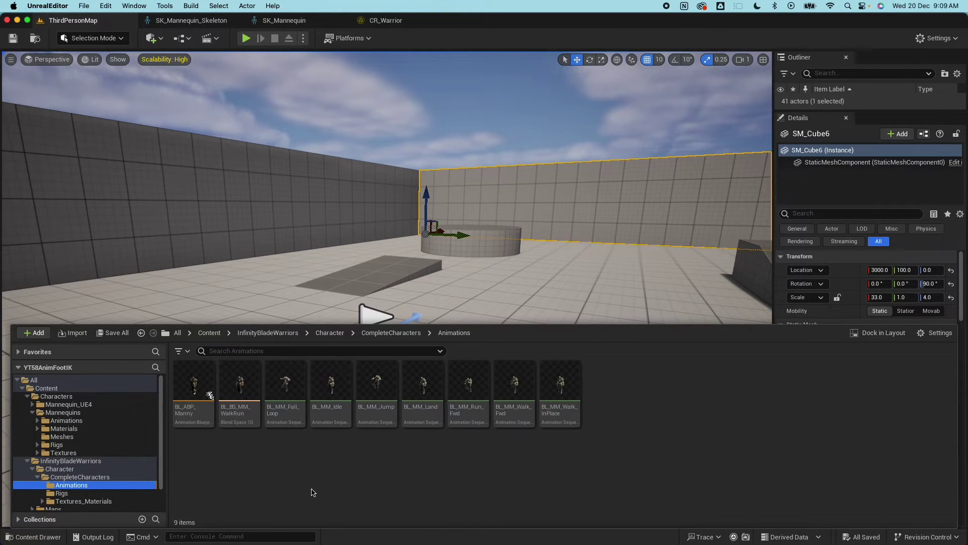
left_click(193, 398)
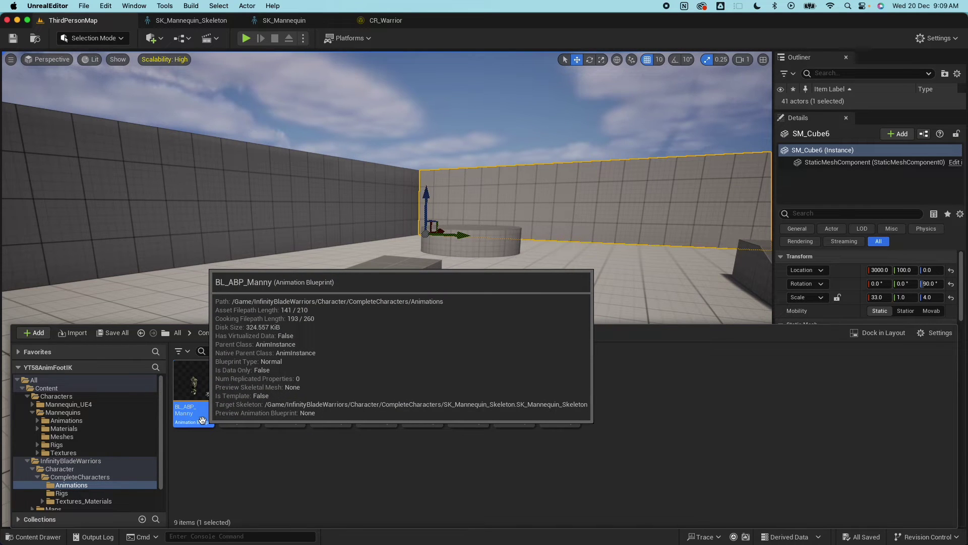
key("F2")
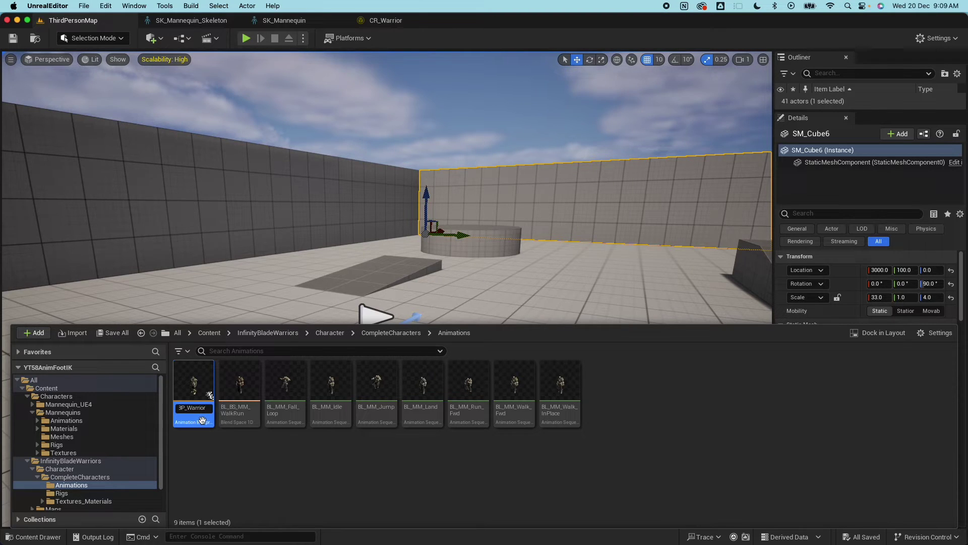
type("ABP_Warrior")
key("Return")
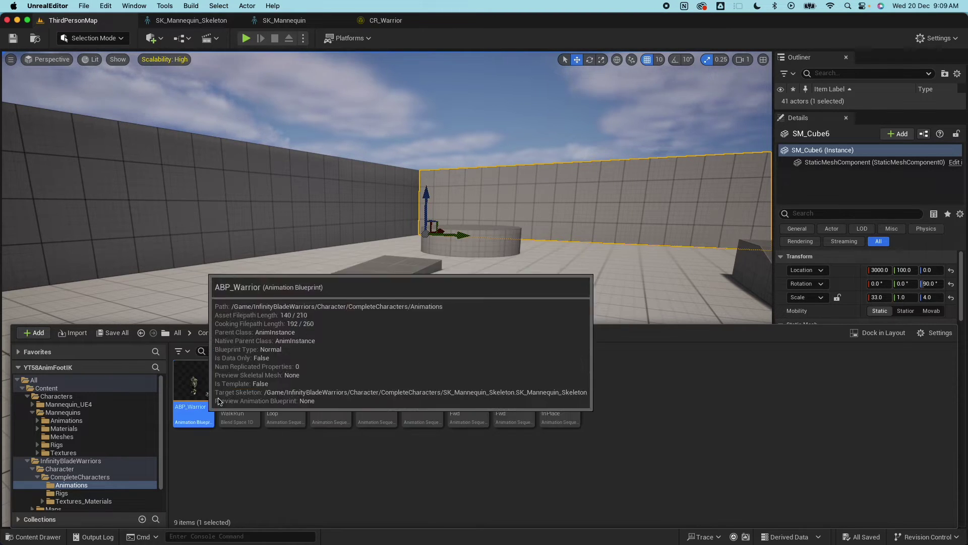
Step: Open ABP_Warrior and insert a Control Rig node between the DefaultSlot node and Output Pose in the AnimGraph
double_click(195, 387)
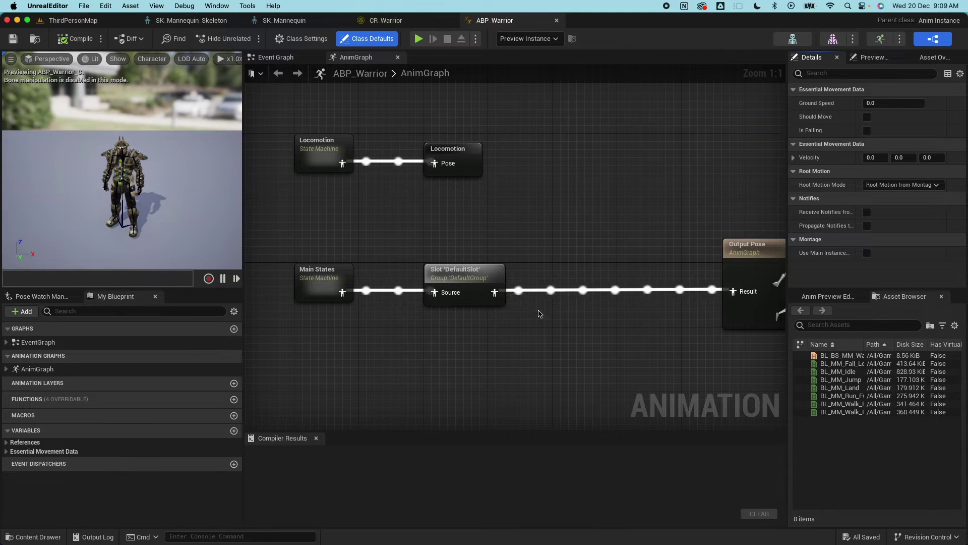
left_click_drag(496, 296, 552, 341)
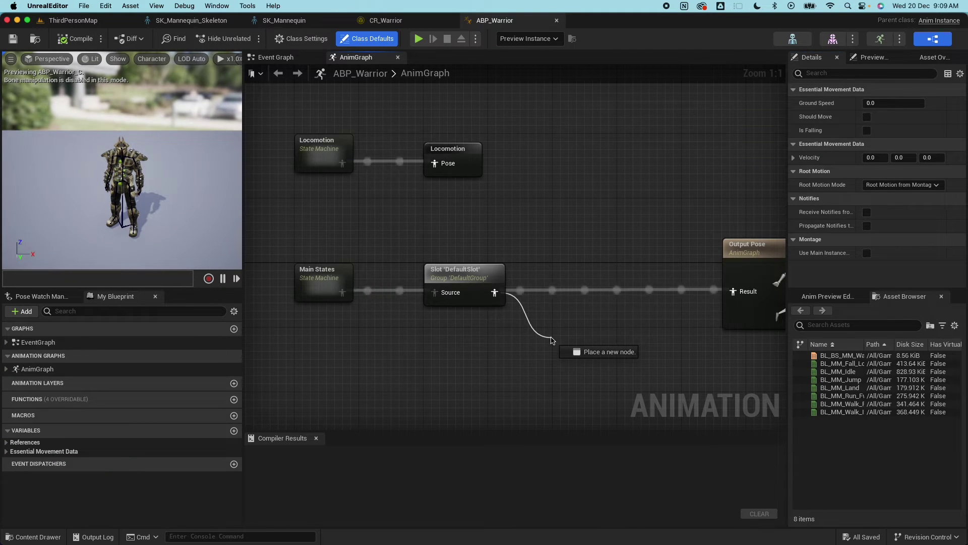
left_click_drag(551, 341, 553, 340)
left_click(42, 371)
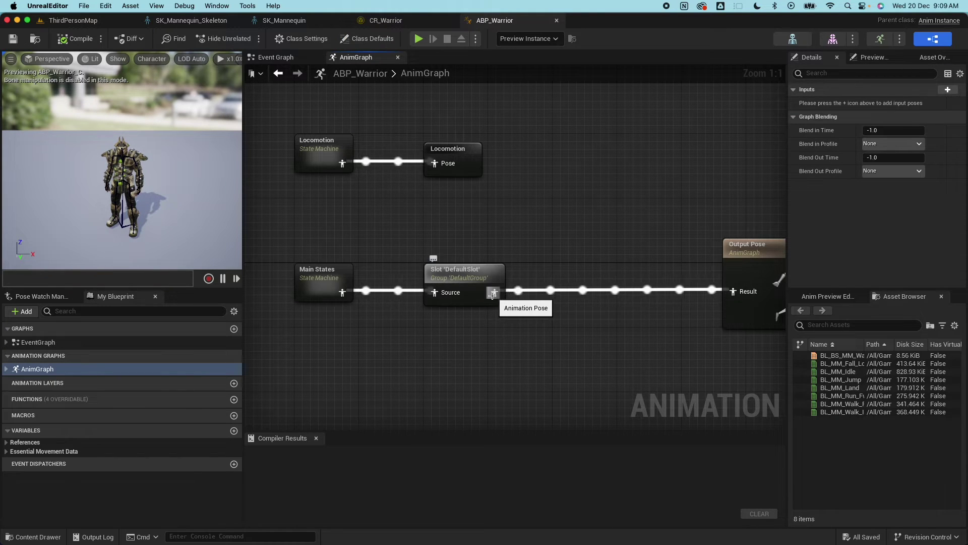
left_click_drag(665, 301, 551, 336)
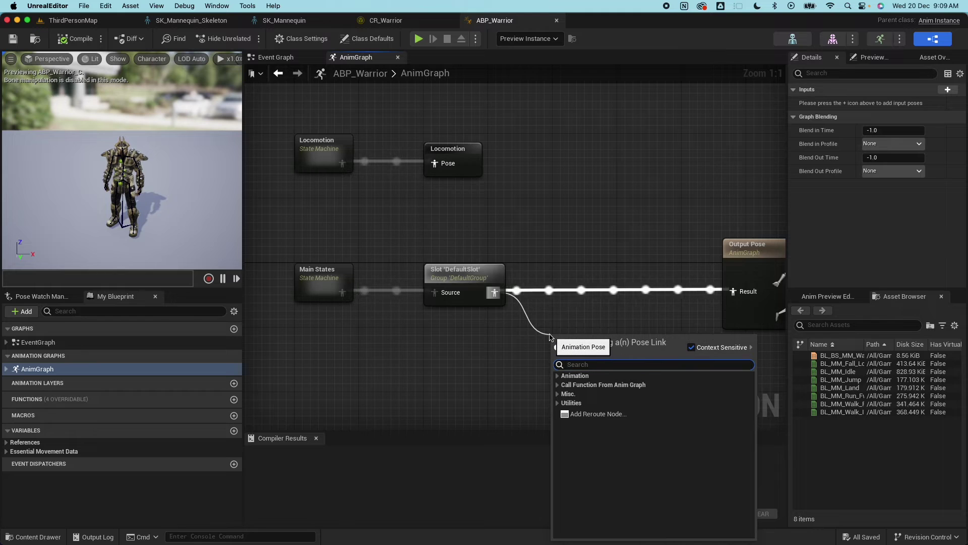
type("control rig")
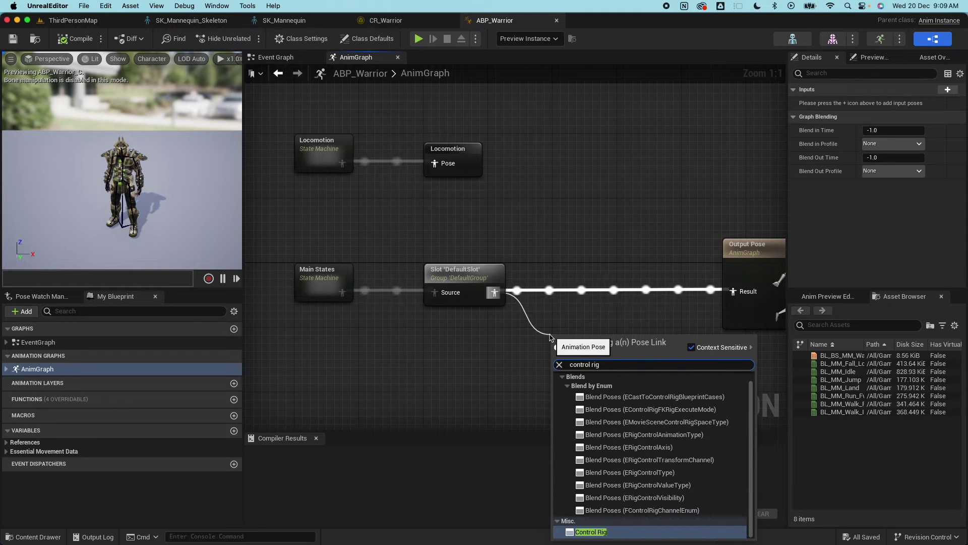
left_click(592, 532)
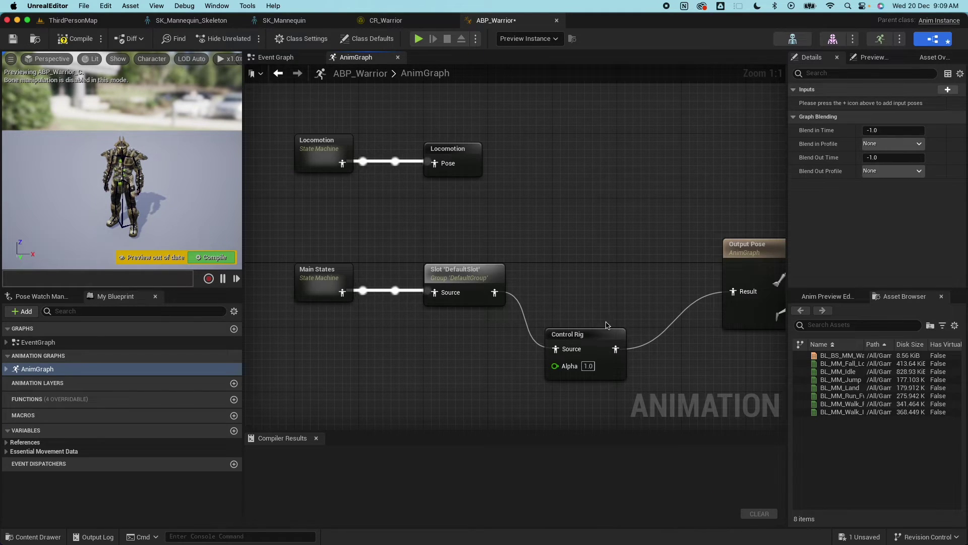
left_click_drag(600, 335, 624, 271)
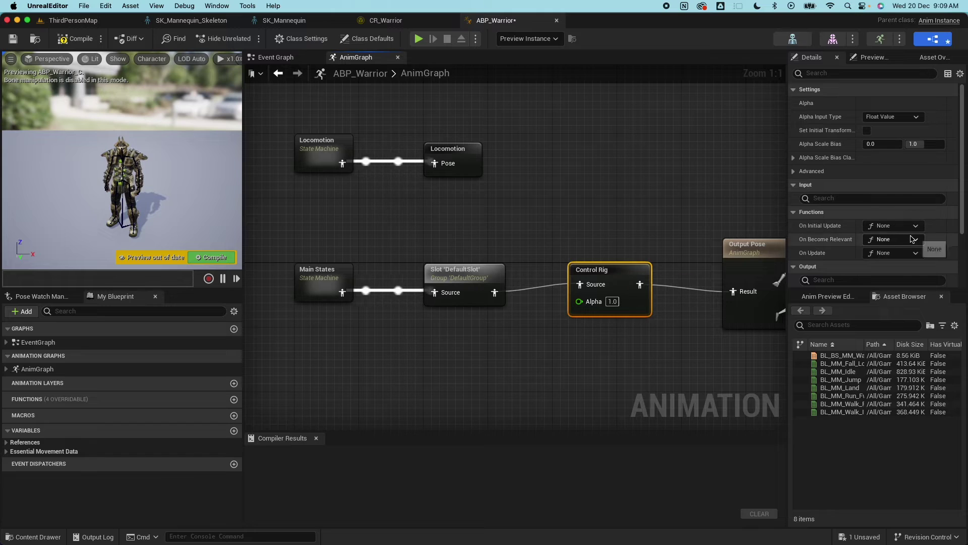
Step: Set the Control Rig node's Control Rig Class to CR_Warrior
scroll(913, 239, "down", 2)
left_click(883, 253)
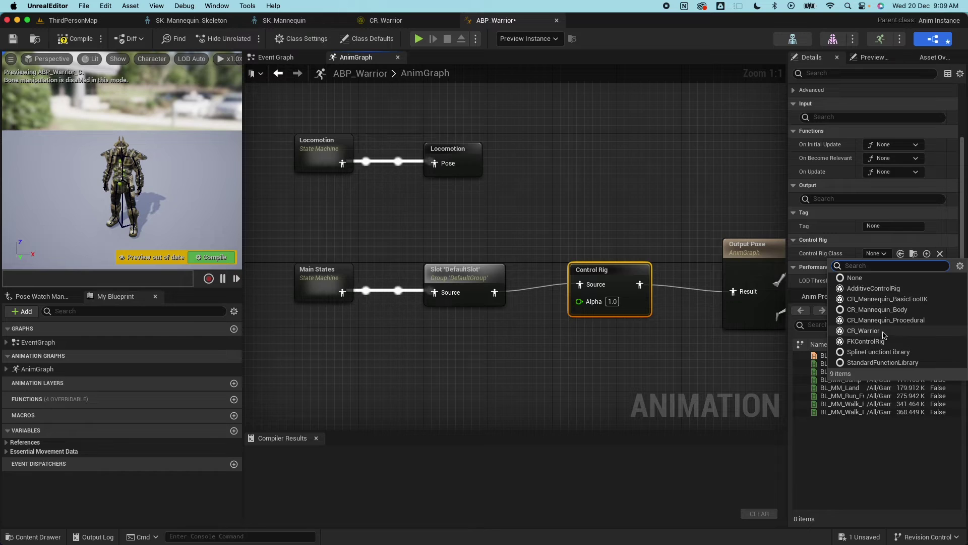
left_click(863, 331)
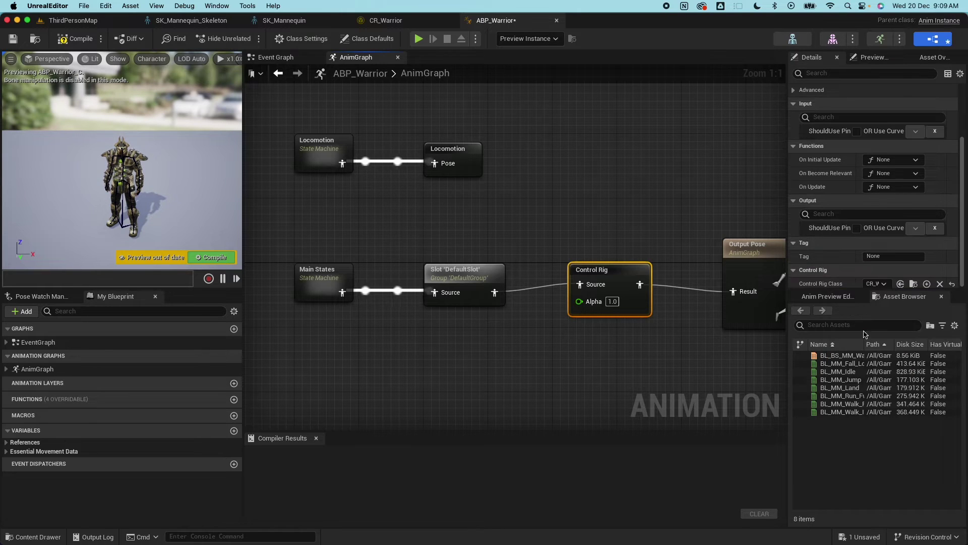
Step: Expose the Control Rig node's ShouldDoIKTrace input as a pin
left_click(584, 353)
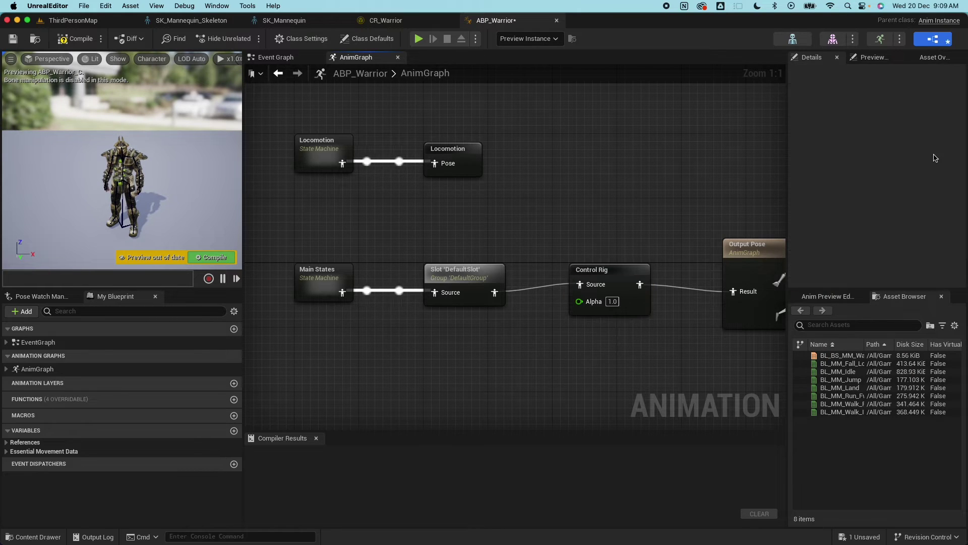
left_click(579, 261)
scroll(888, 190, "down", 1)
scroll(888, 190, "up", 1)
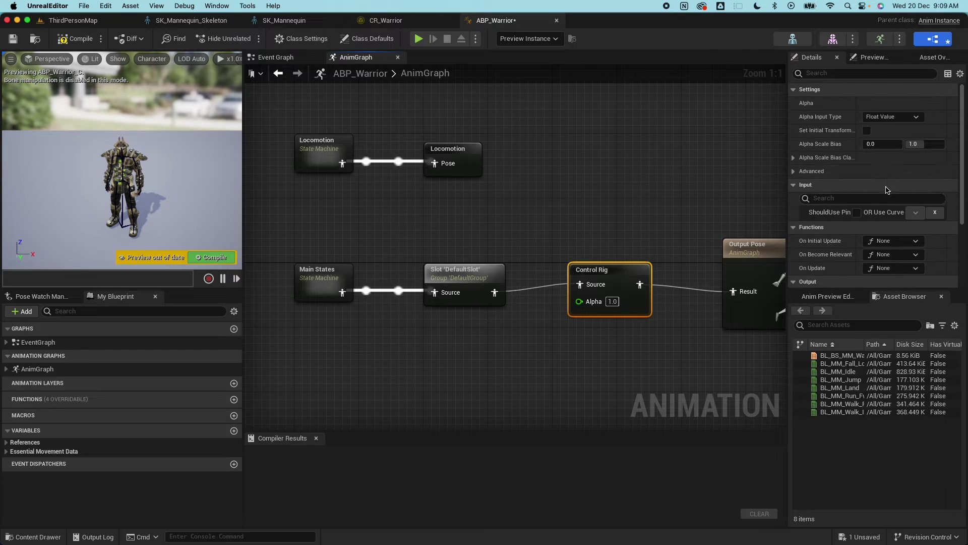
left_click(857, 213)
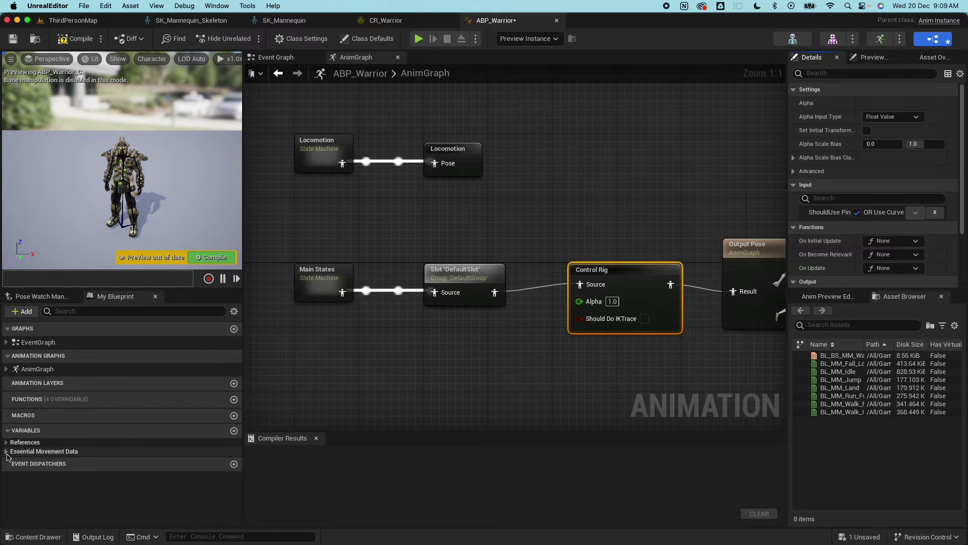
Step: Feed the IsFalling variable through a NOT Boolean node into the Control Rig's Should Do IKTrace pin, and compile and save ABP_Warrior
left_click(6, 451)
left_click_drag(28, 502, 554, 372)
left_click(482, 401)
type("not bo")
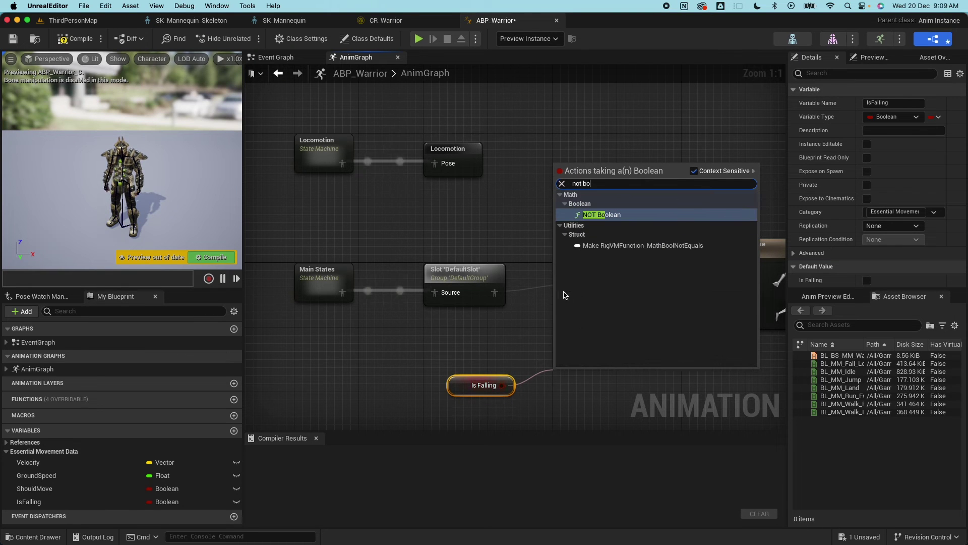
left_click(604, 215)
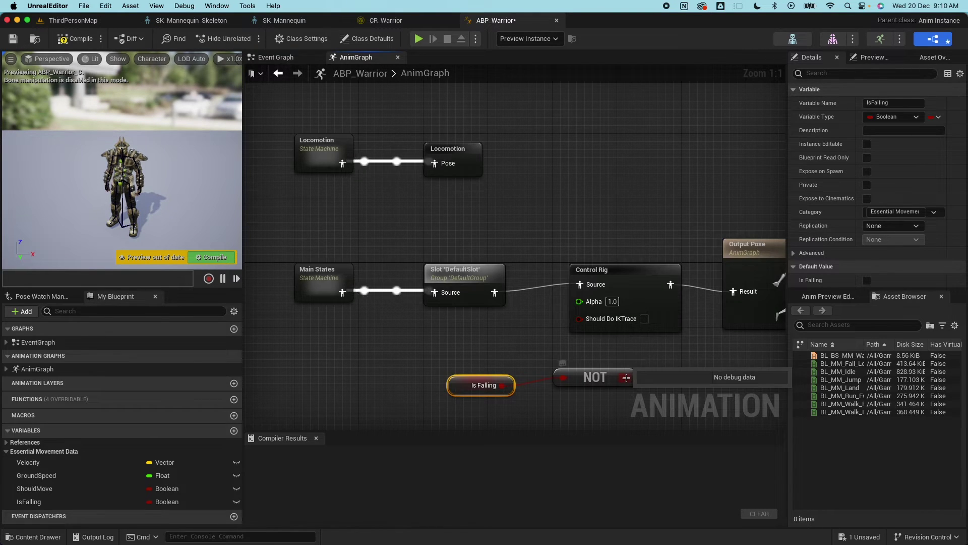
left_click_drag(626, 377, 580, 318)
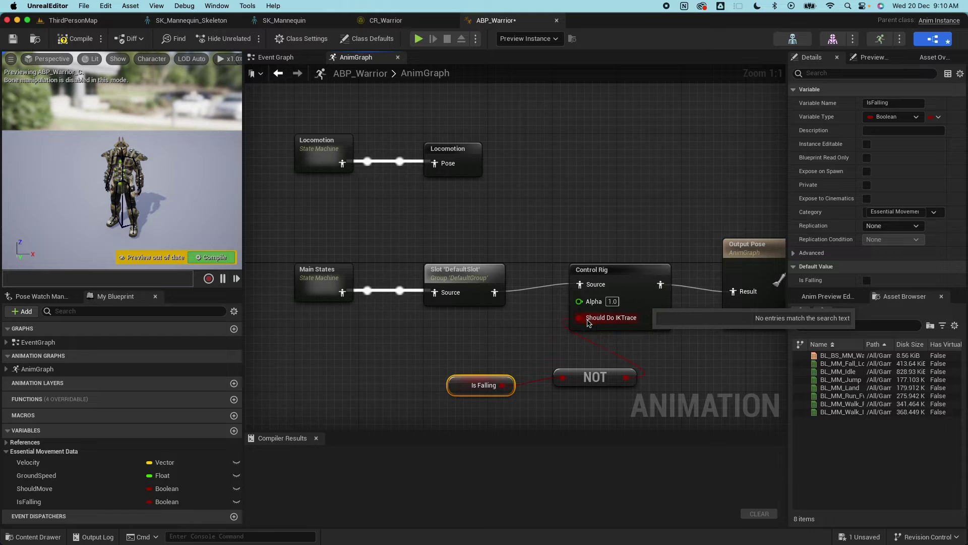
left_click(84, 45)
left_click(13, 38)
Step: Play the ThirdPersonMap level and walk the warrior across the floor, ramps and step edges to check foot placement, ending the session when finished
left_click(90, 23)
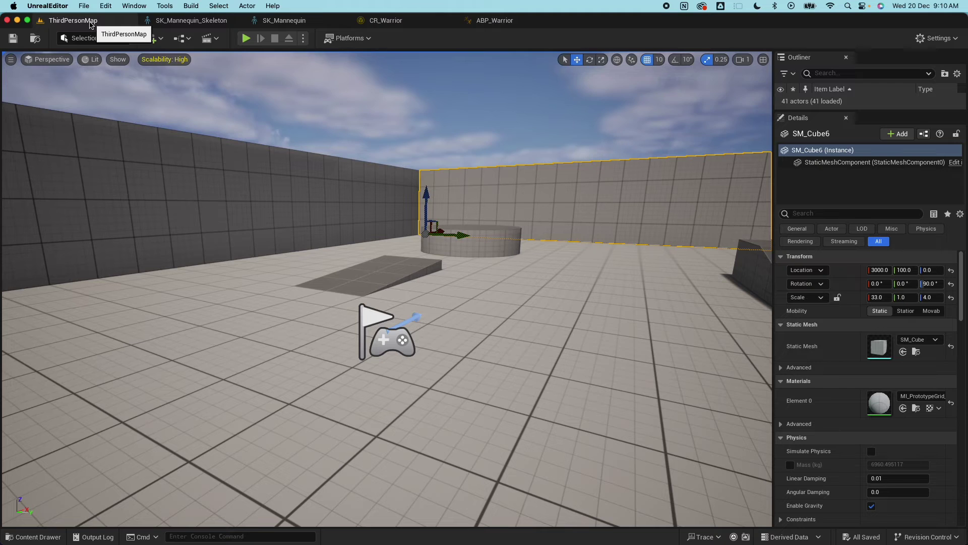
left_click(245, 38)
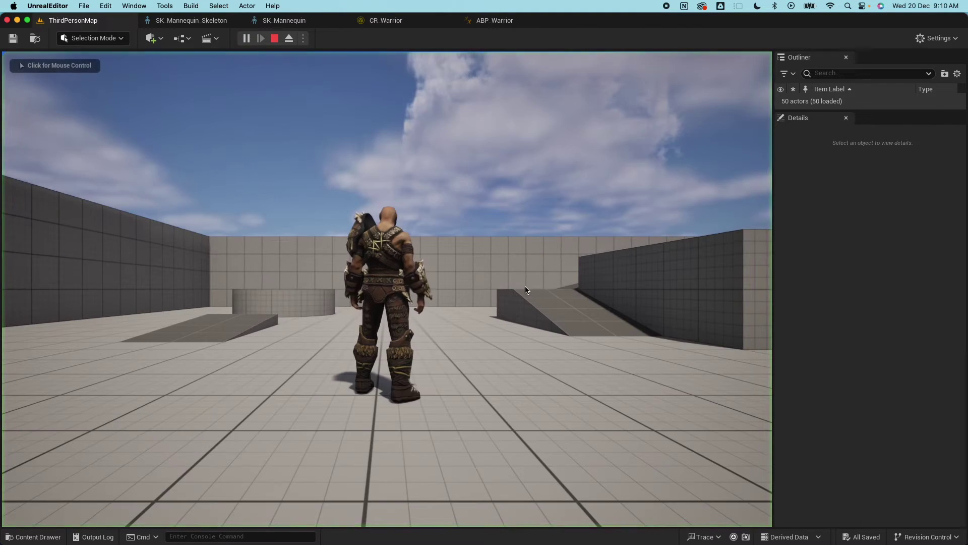
left_click(525, 290)
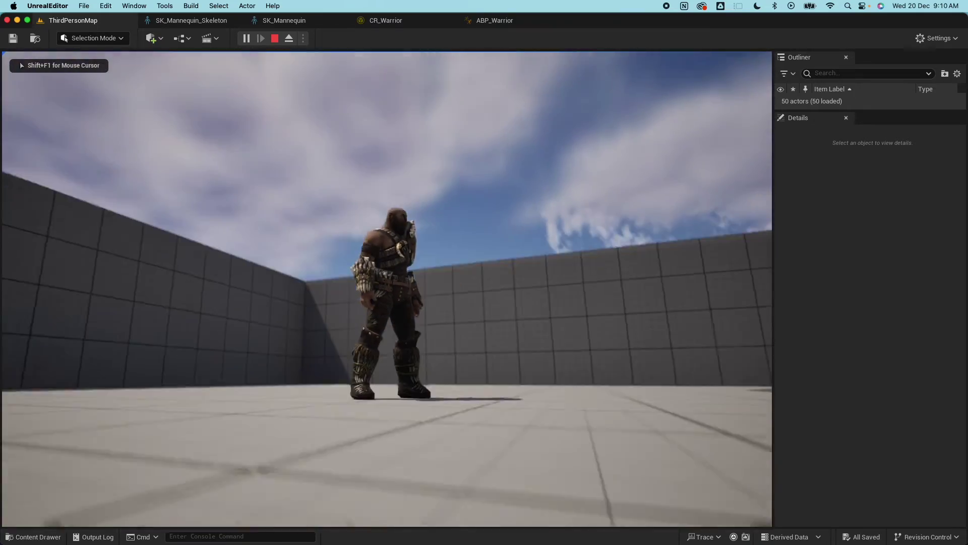
key("w")
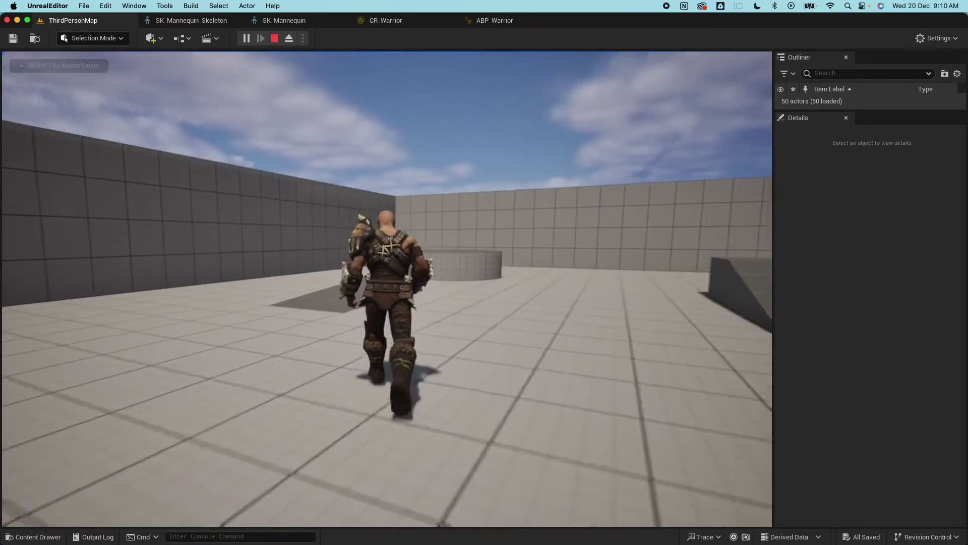
key("w")
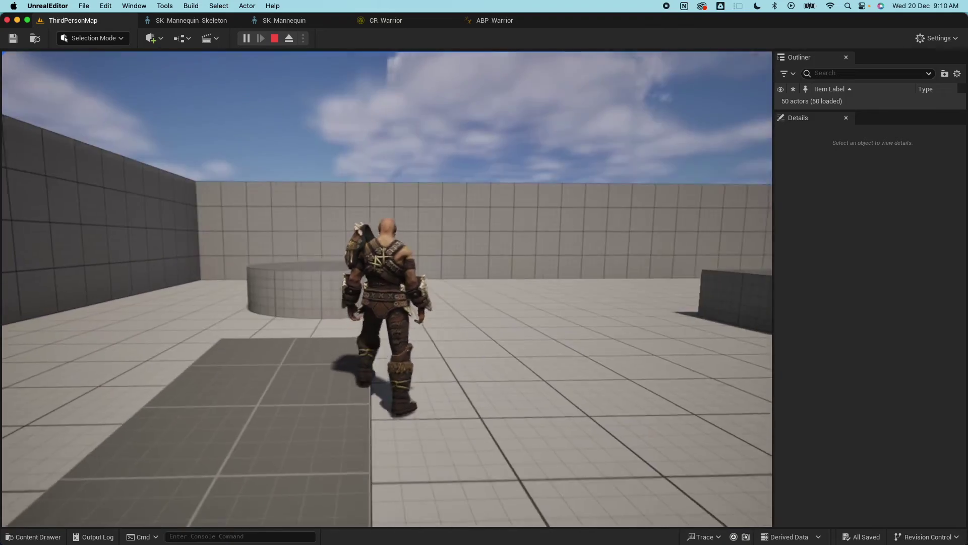
key("w")
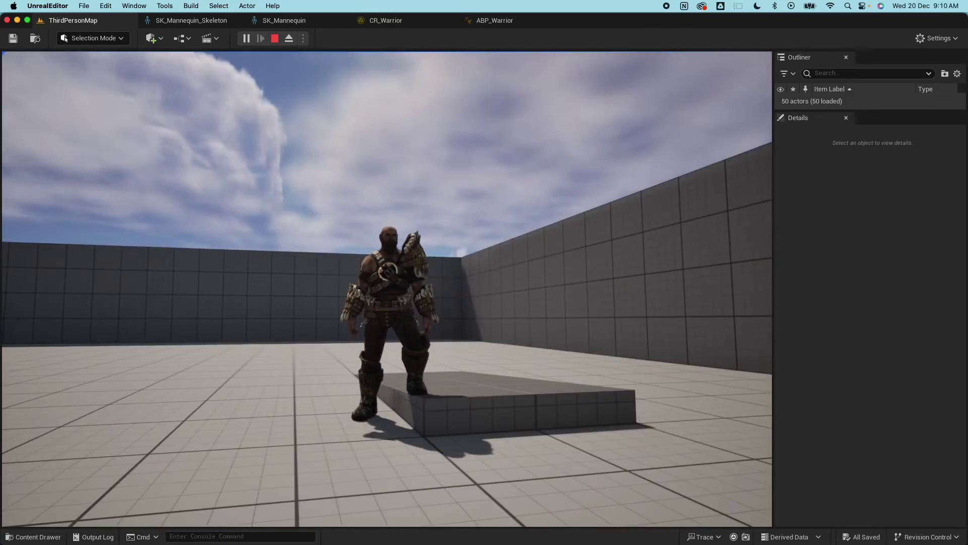
key("w")
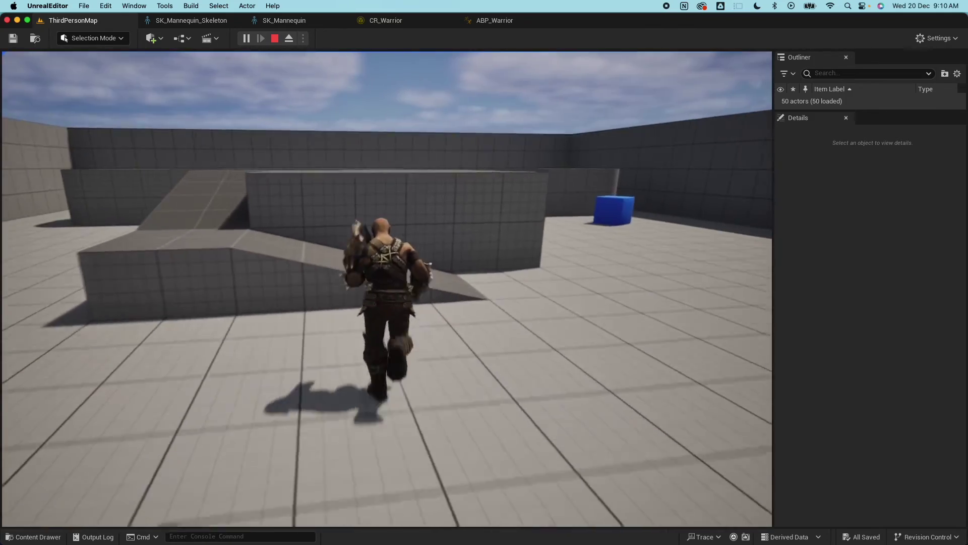
key("w")
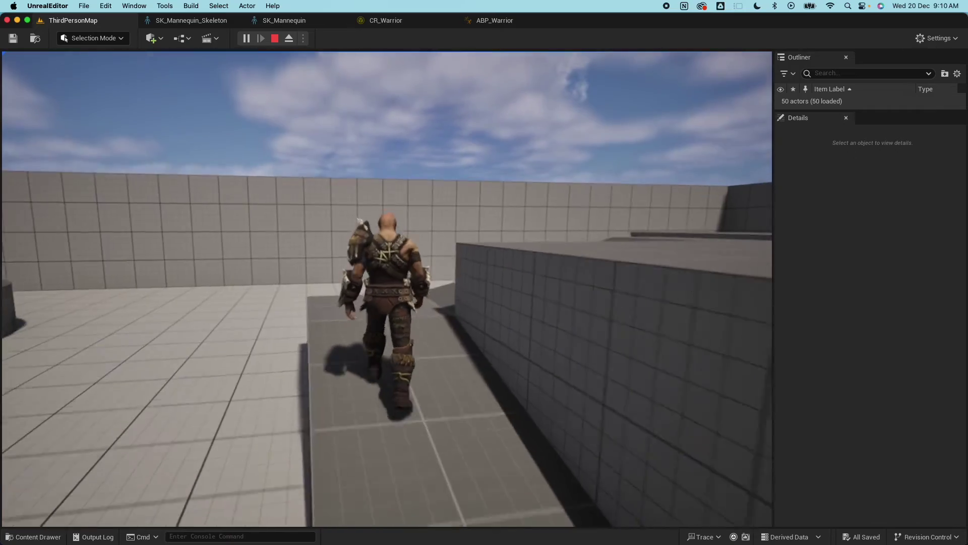
key("w")
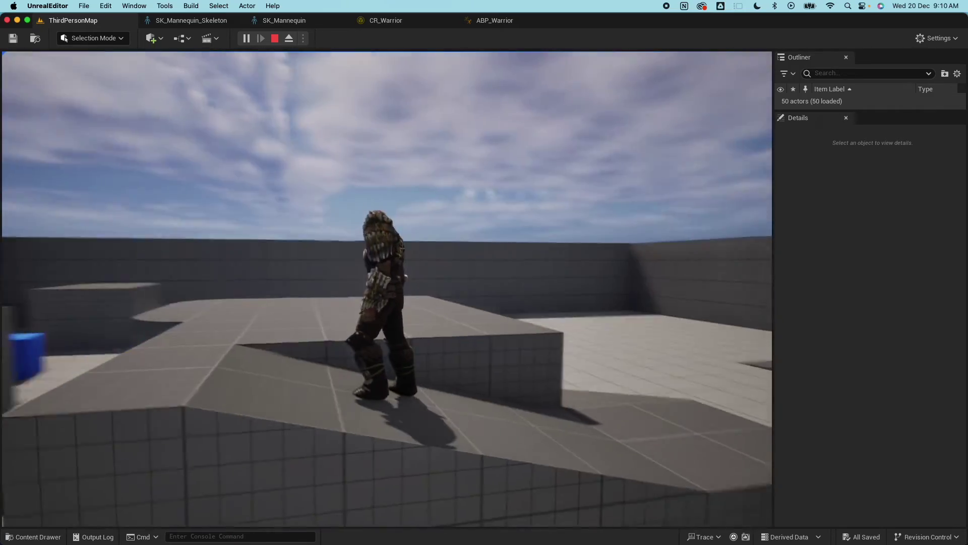
key("w")
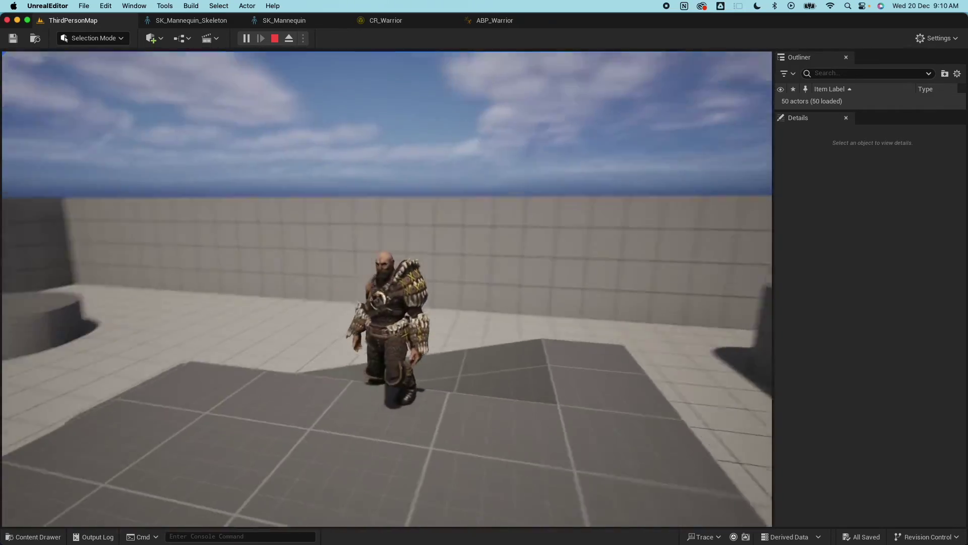
key("w")
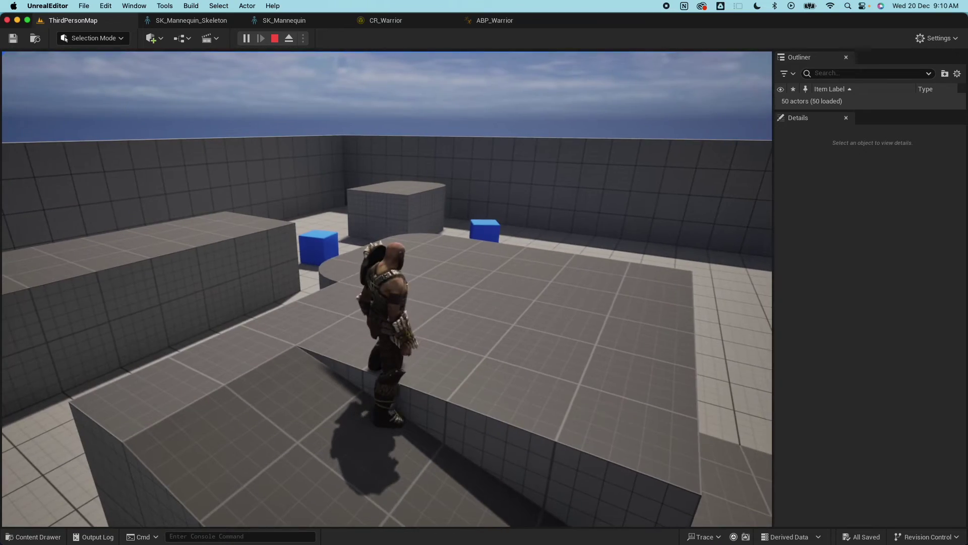
key("w")
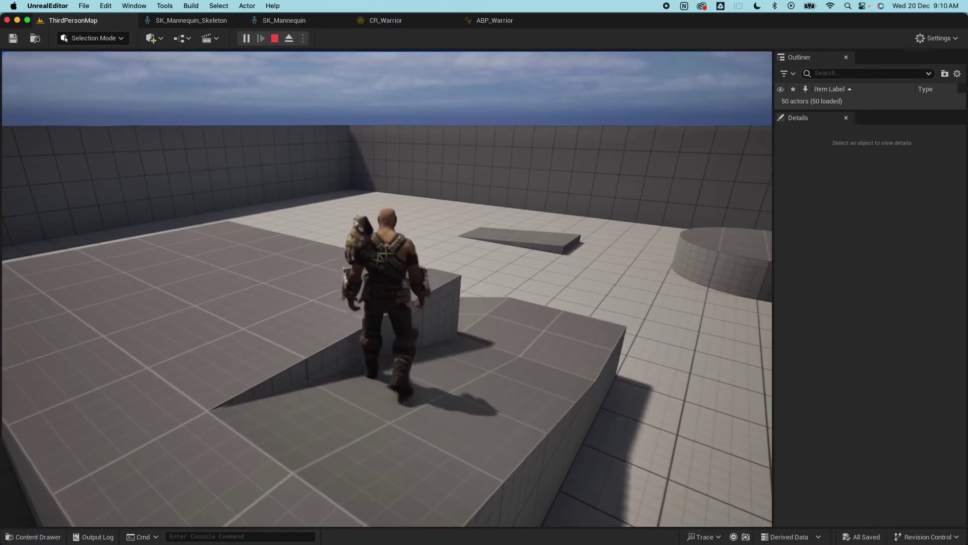
key("w")
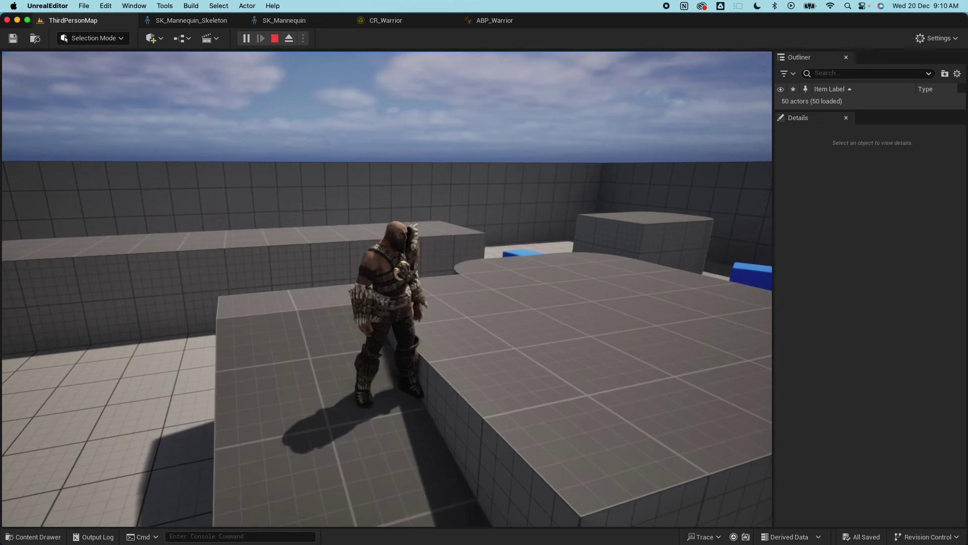
key("Escape")
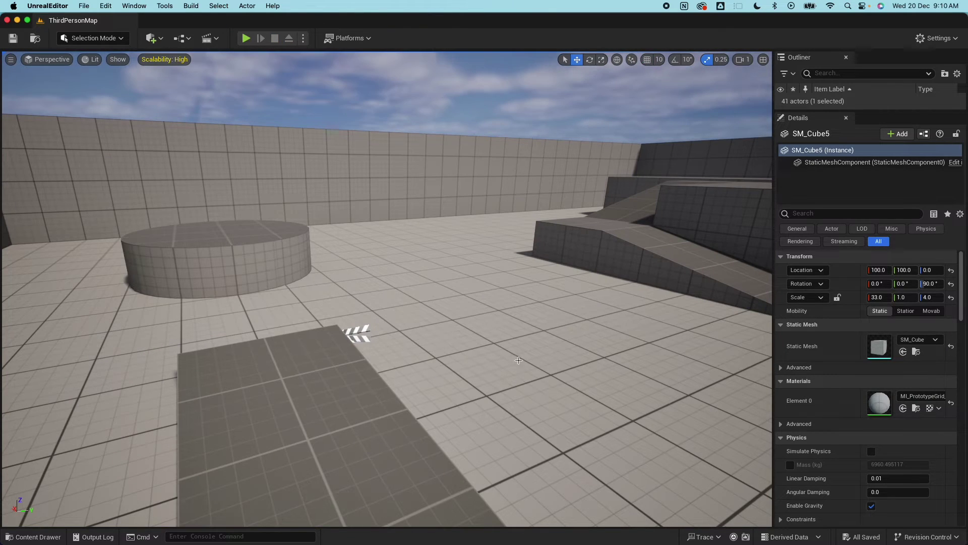
Step: Open the Maria_WProp_J_J_Ong skeleton asset from the Characters/Maria/Mesh folder
left_click_drag(536, 359, 244, 298)
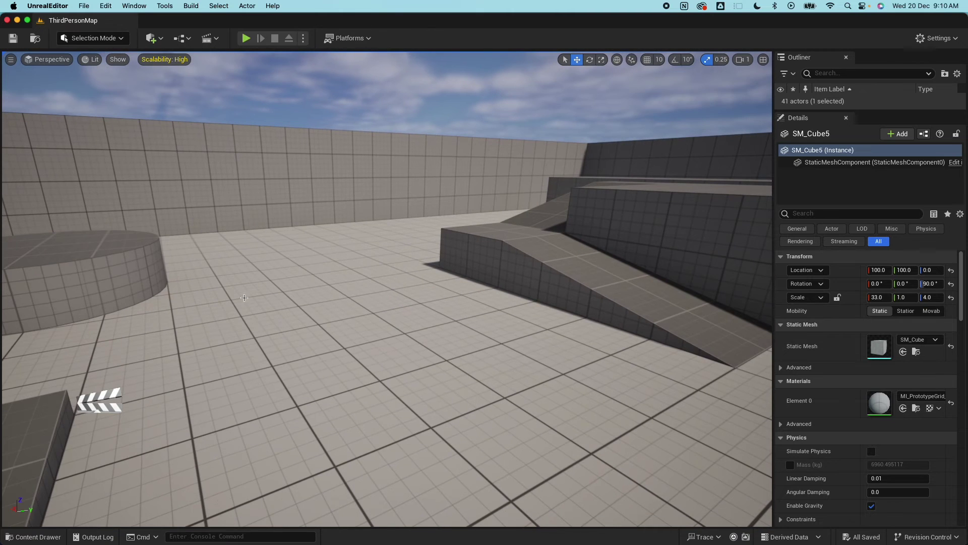
left_click(31, 537)
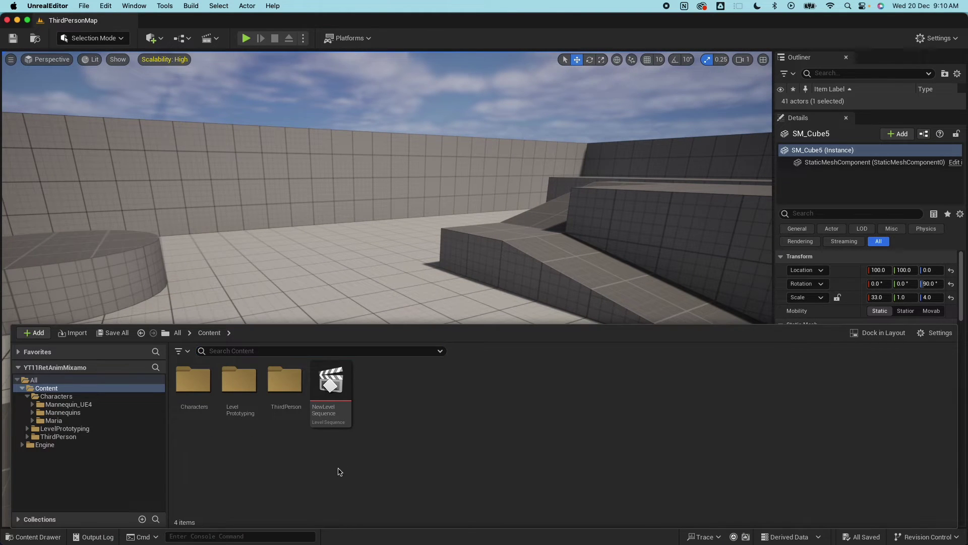
left_click(53, 421)
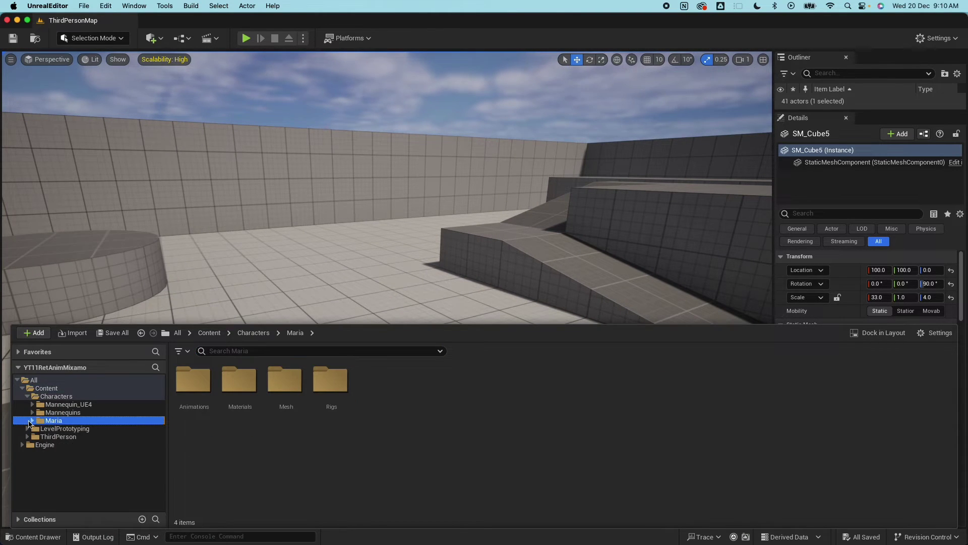
left_click(33, 421)
left_click(56, 446)
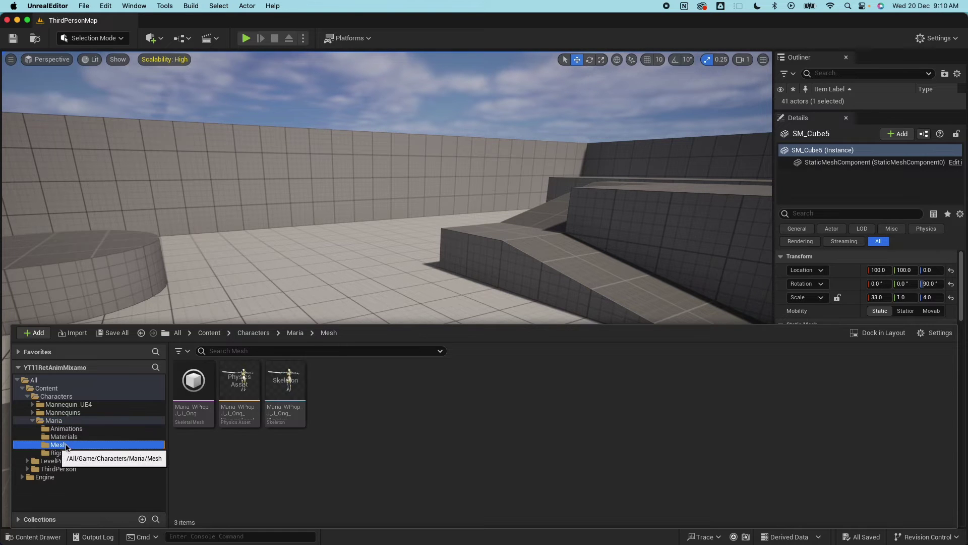
left_click(281, 379)
double_click(281, 379)
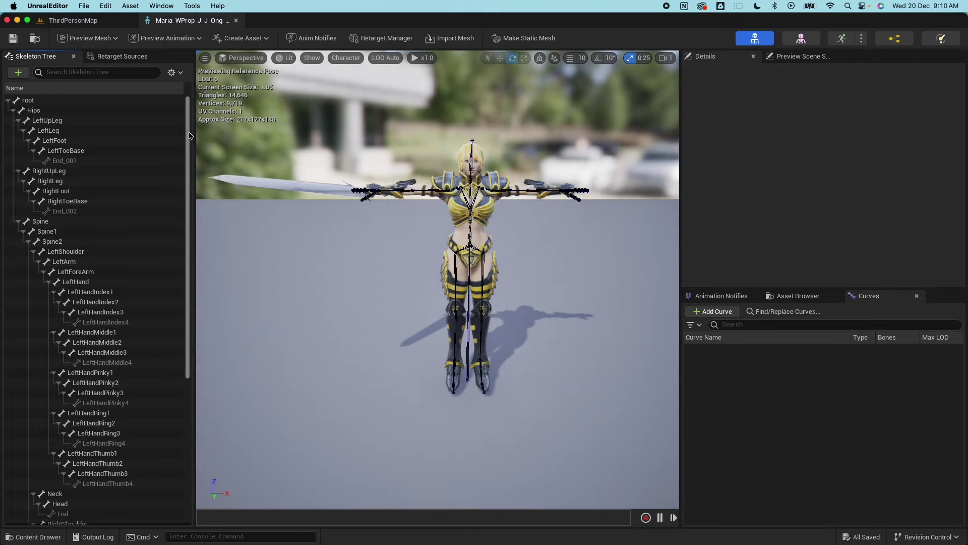
Step: Add a virtual bone from the root bone targeting LeftFoot in Maria's skeleton
left_click_drag(188, 136, 197, 67)
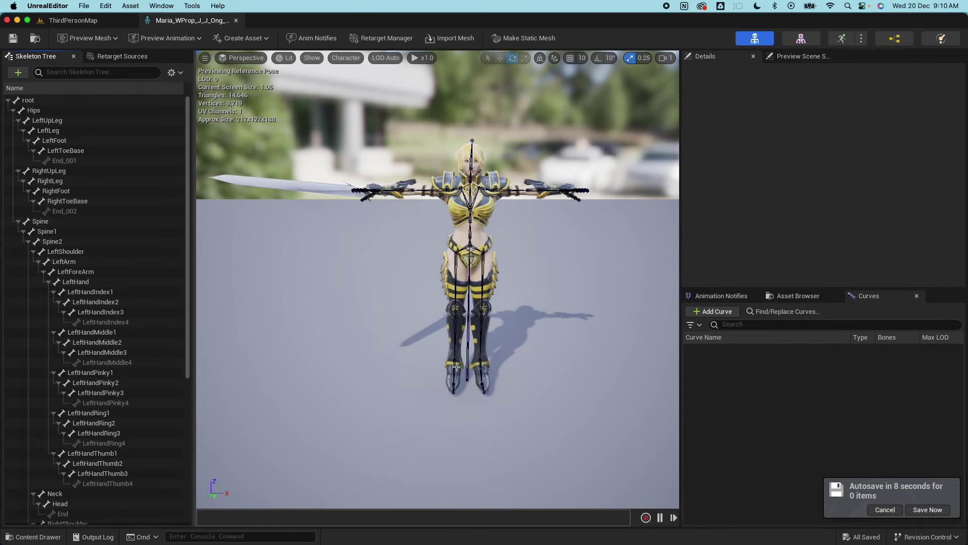
left_click(25, 101)
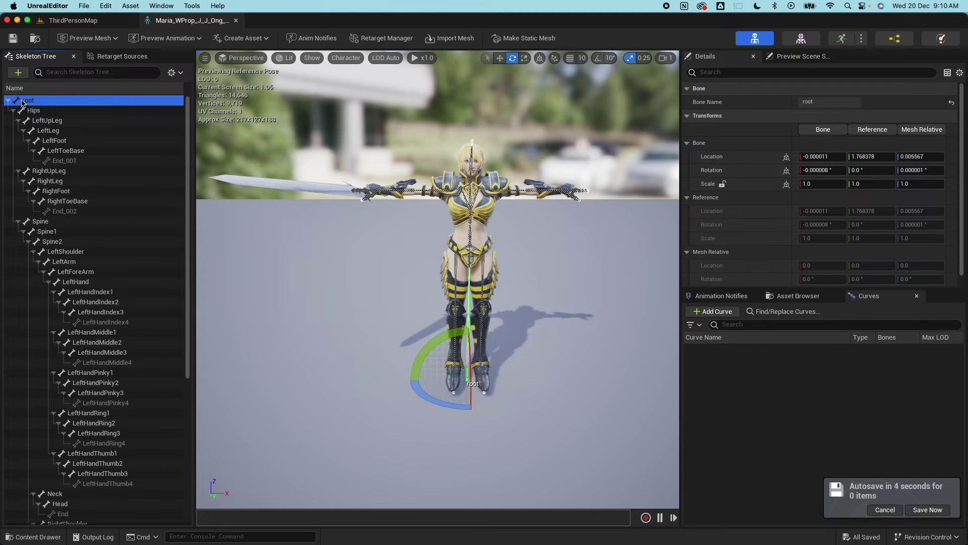
right_click(23, 103)
mouse_move(80, 175)
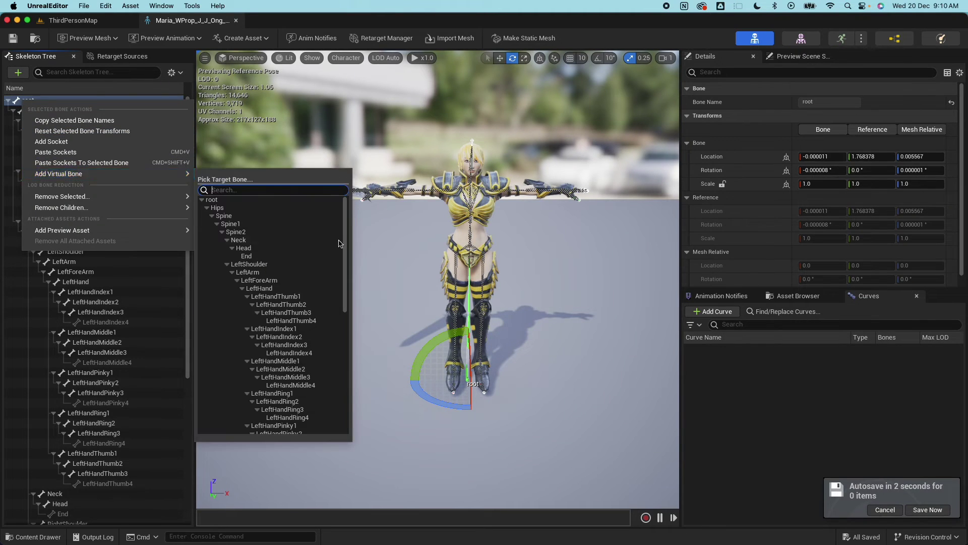
left_click_drag(346, 236, 346, 358)
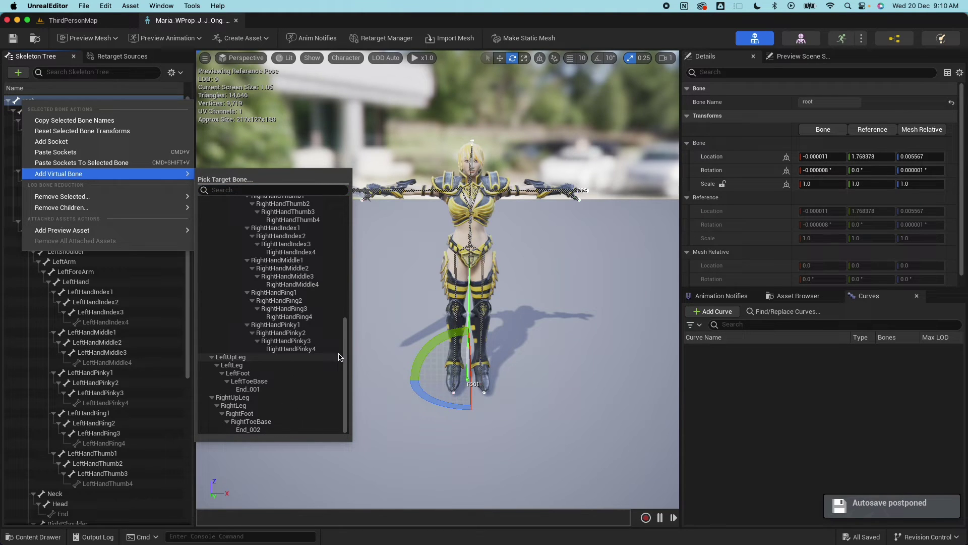
left_click(261, 374)
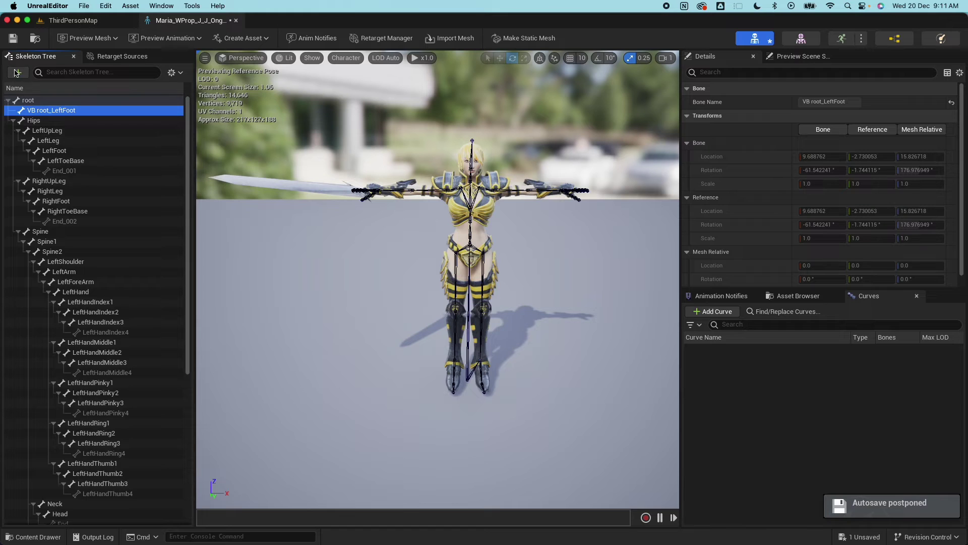
Step: Add a virtual bone from the root bone targeting RightFoot, and save and close the skeleton
left_click(26, 102)
right_click(26, 102)
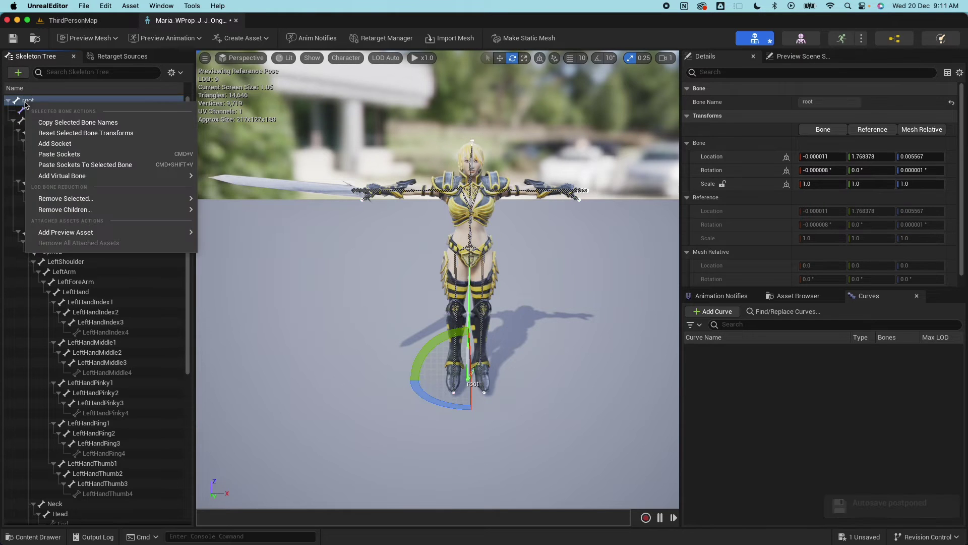
mouse_move(83, 175)
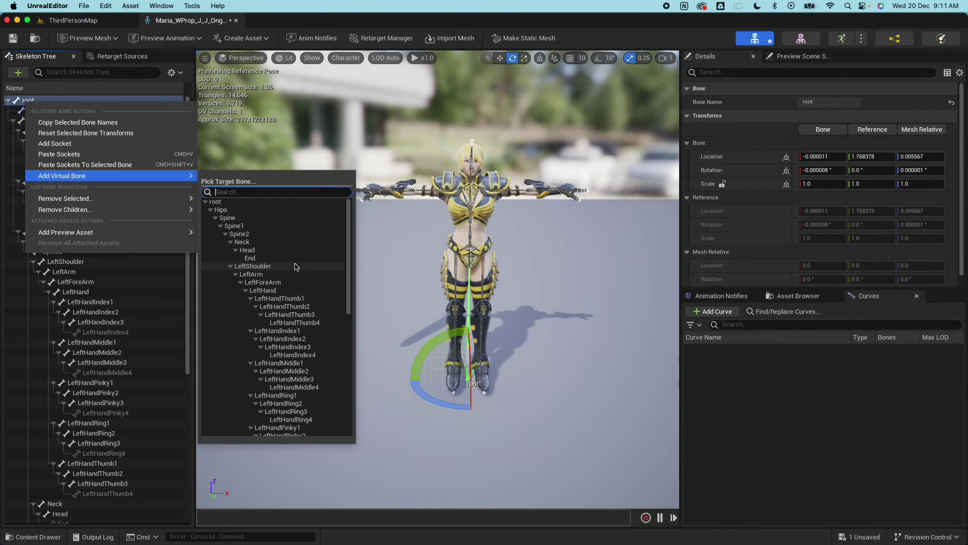
left_click_drag(347, 244, 351, 407)
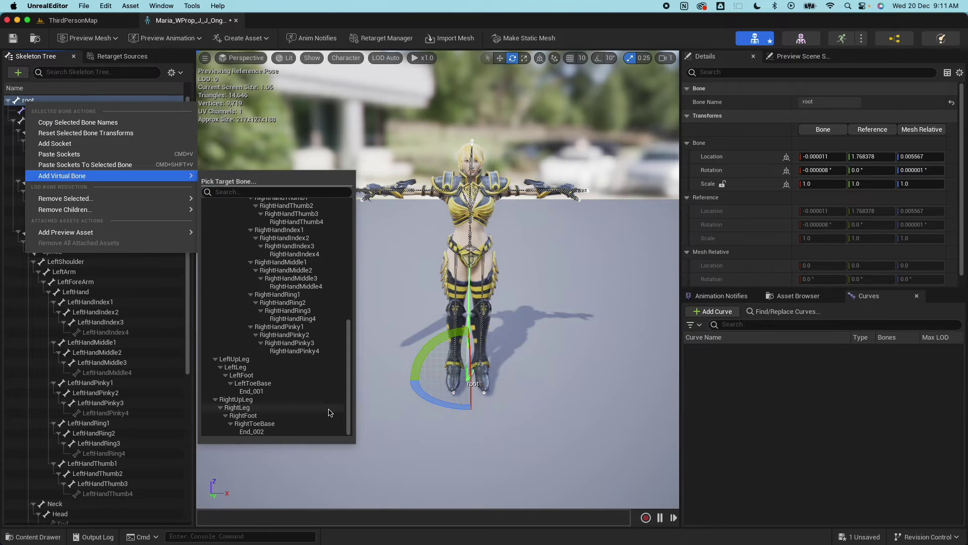
left_click(281, 416)
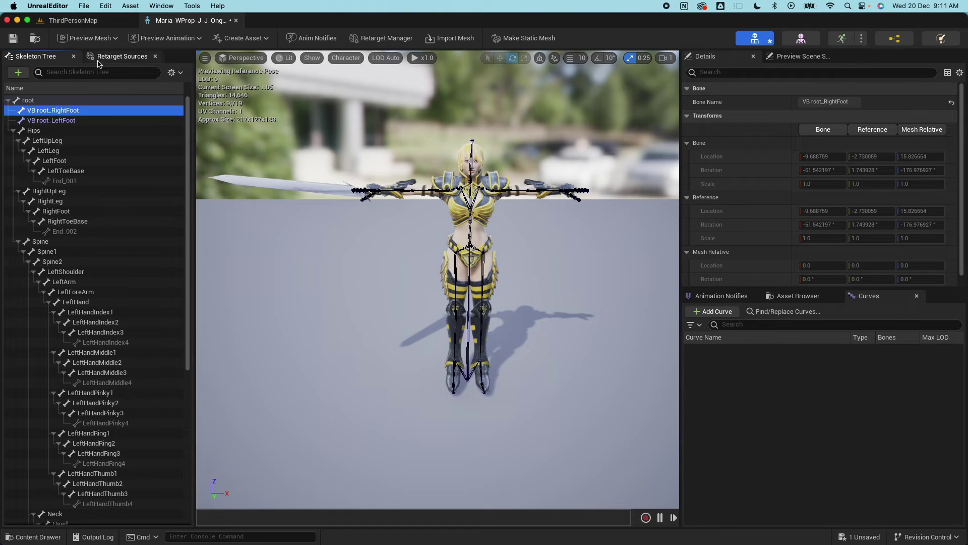
left_click(13, 40)
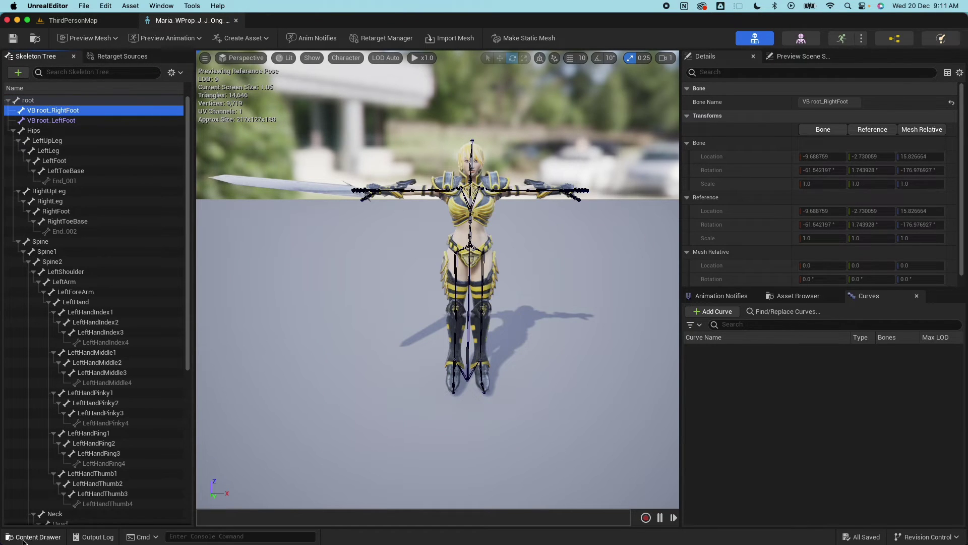
left_click(236, 20)
Step: Duplicate the CR_Mannequin_BasicFootIK control rig in Characters/Mannequins/Rigs and name the copy CR_Maria
left_click(42, 537)
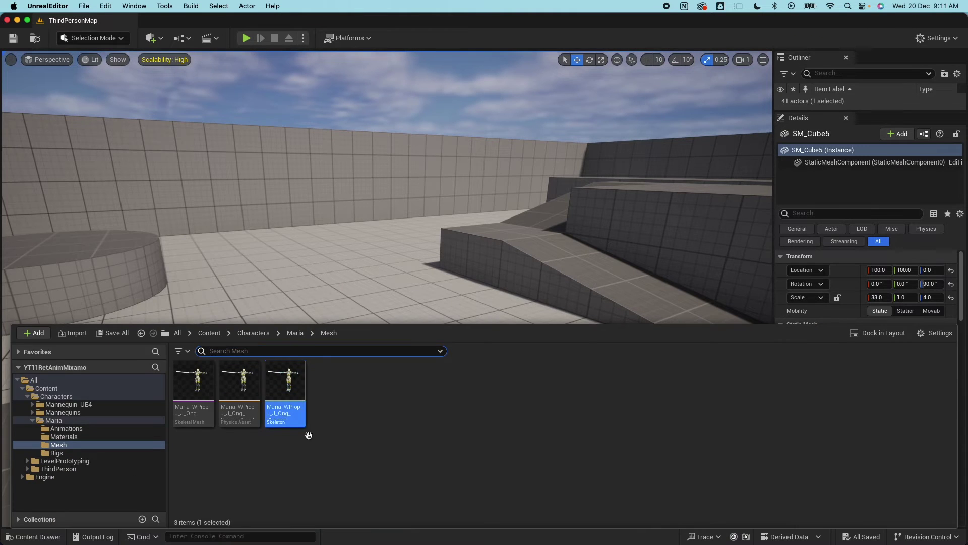
left_click(62, 412)
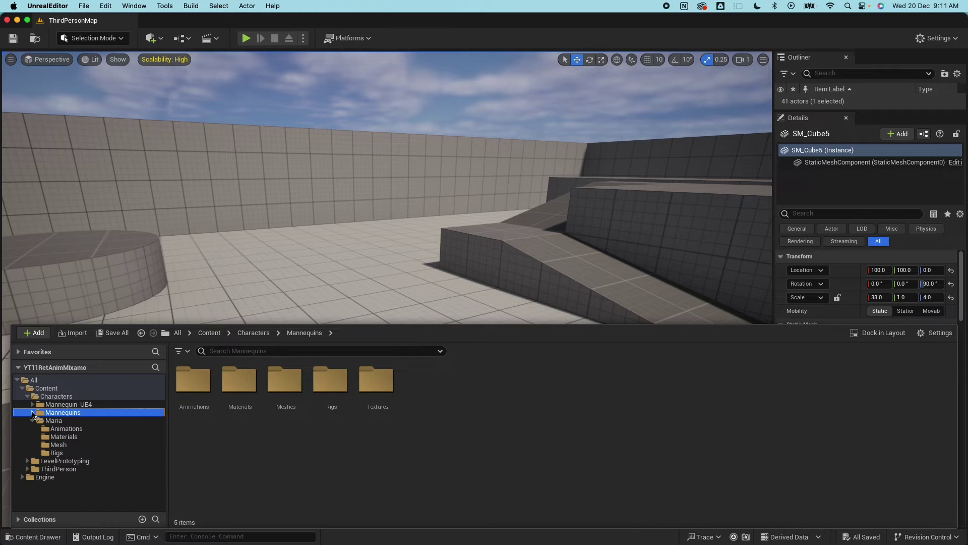
left_click(32, 413)
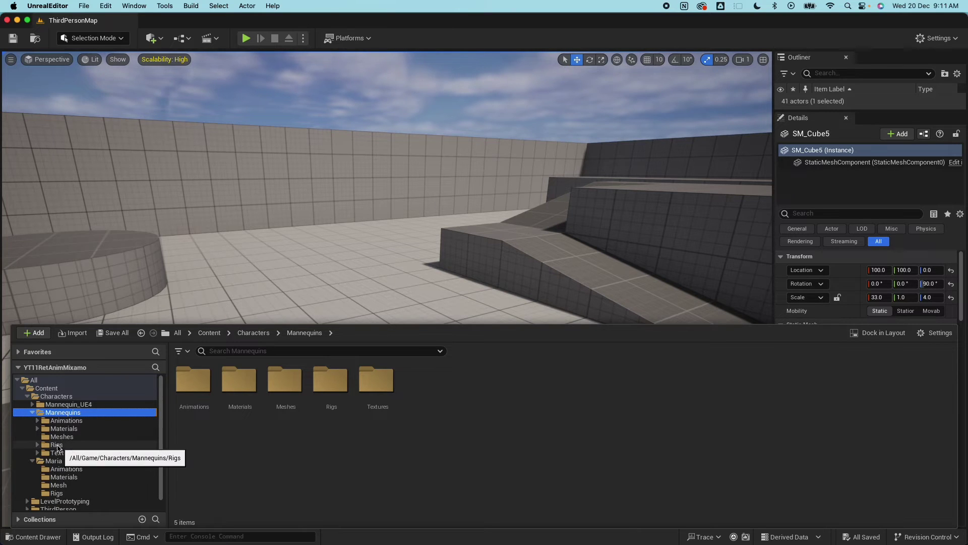
left_click(56, 445)
mouse_move(326, 401)
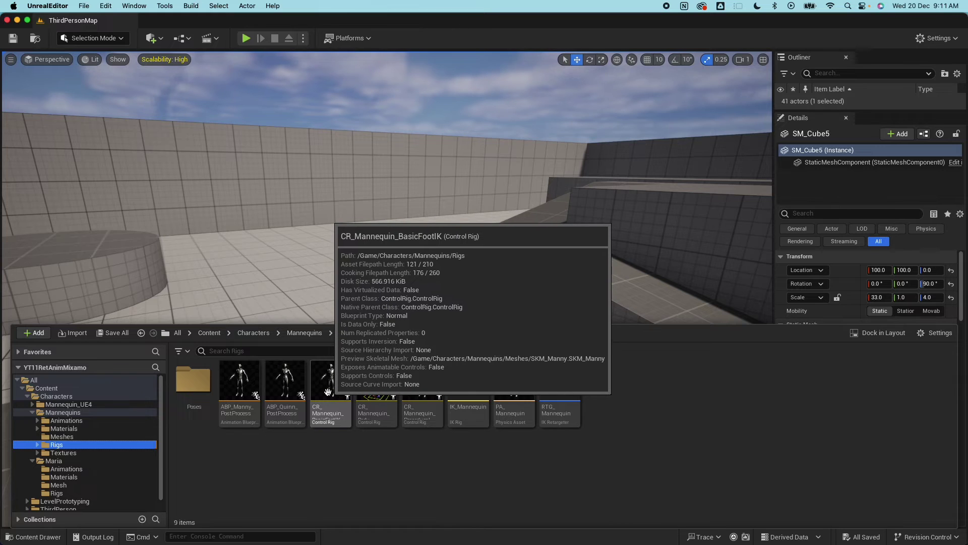
right_click(328, 396)
left_click(386, 208)
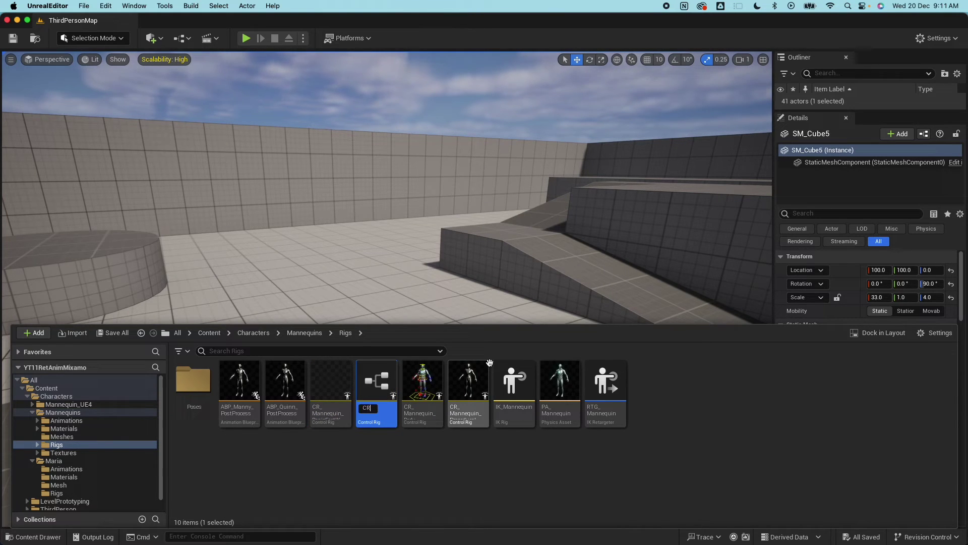
type("CR_Maria")
key("Return")
Step: Move CR_Maria into the Characters/Maria/Rigs folder and open it there
scroll(139, 482, "down", 1)
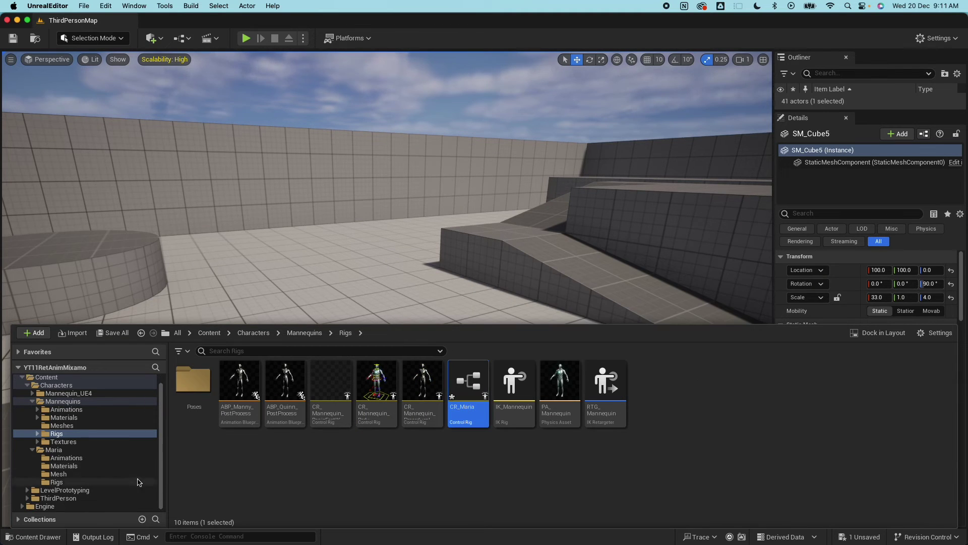
left_click_drag(468, 383, 54, 486)
left_click(73, 495)
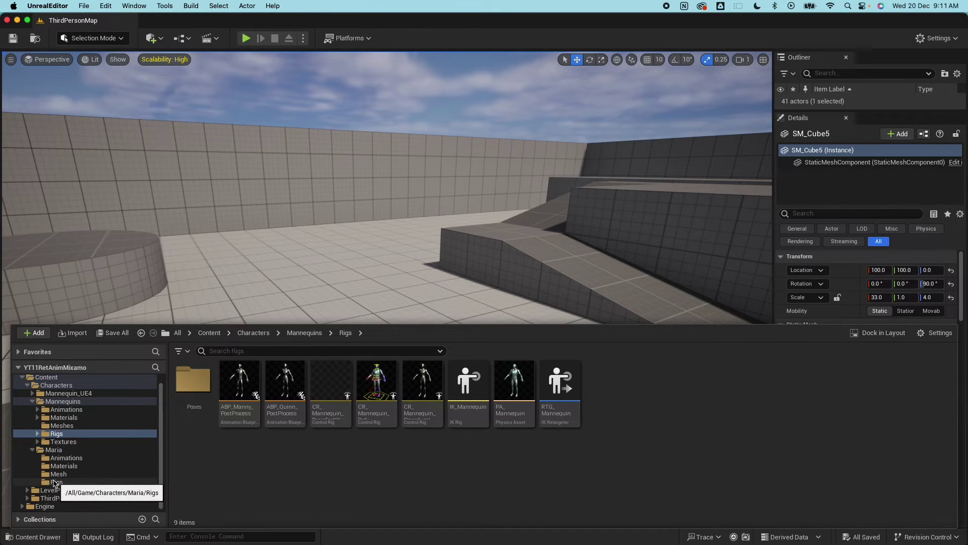
left_click(56, 482)
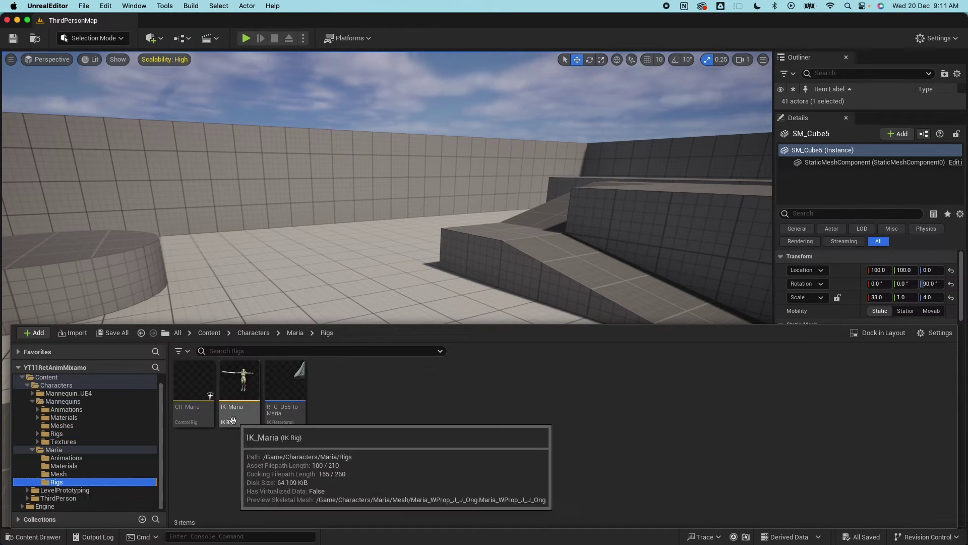
left_click(206, 386)
double_click(210, 390)
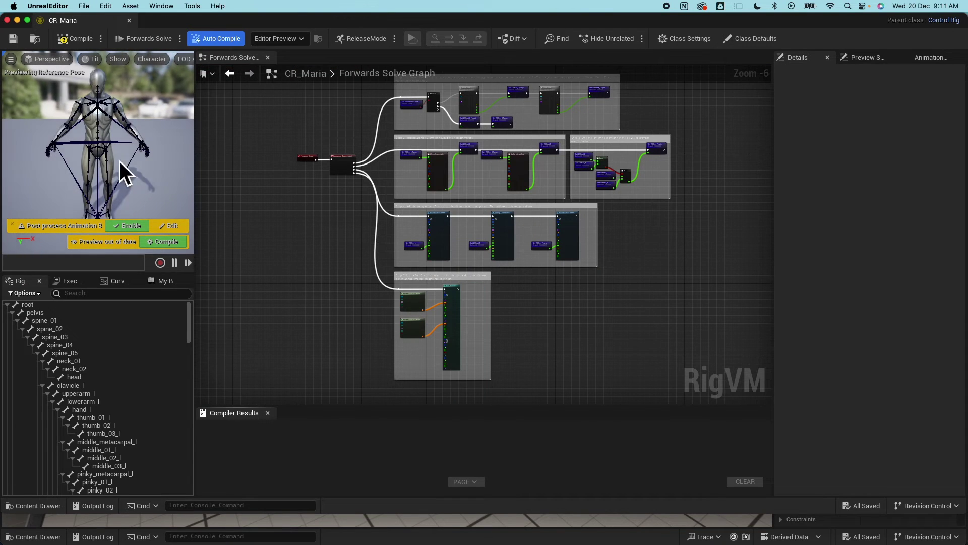
Step: Refresh CR_Maria's rig hierarchy from Maria's skeletal mesh and save the control rig
left_click(28, 304)
right_click(31, 306)
mouse_move(75, 283)
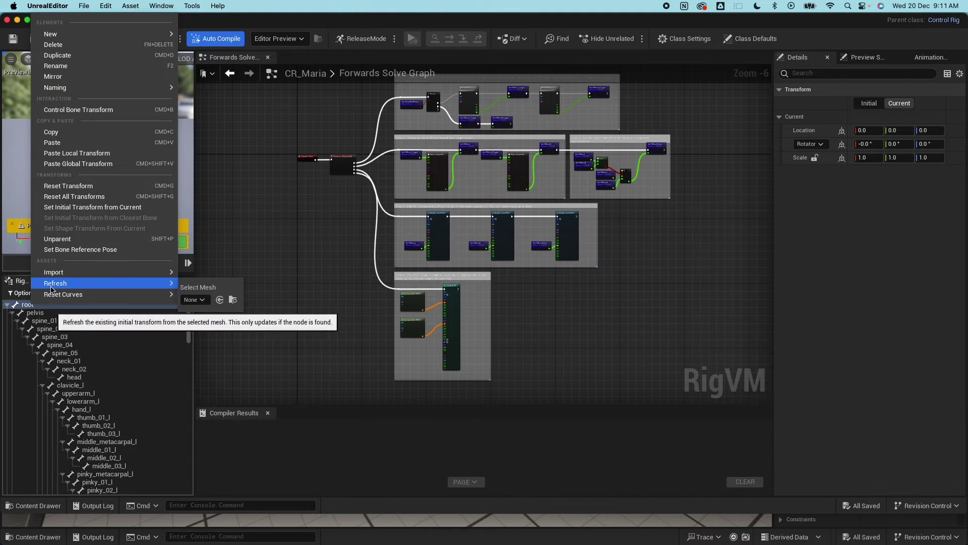
left_click(193, 300)
left_click(243, 425)
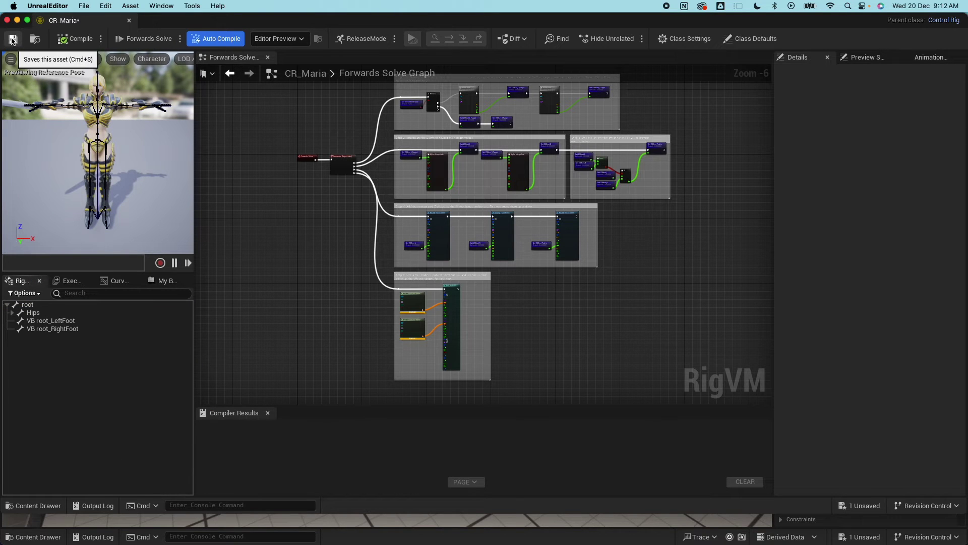
left_click(13, 39)
Step: Set the Ik Foot Bone name of the left FootTrace node in Step 1 to VB root_LeftFoot
scroll(355, 272, "down", 1)
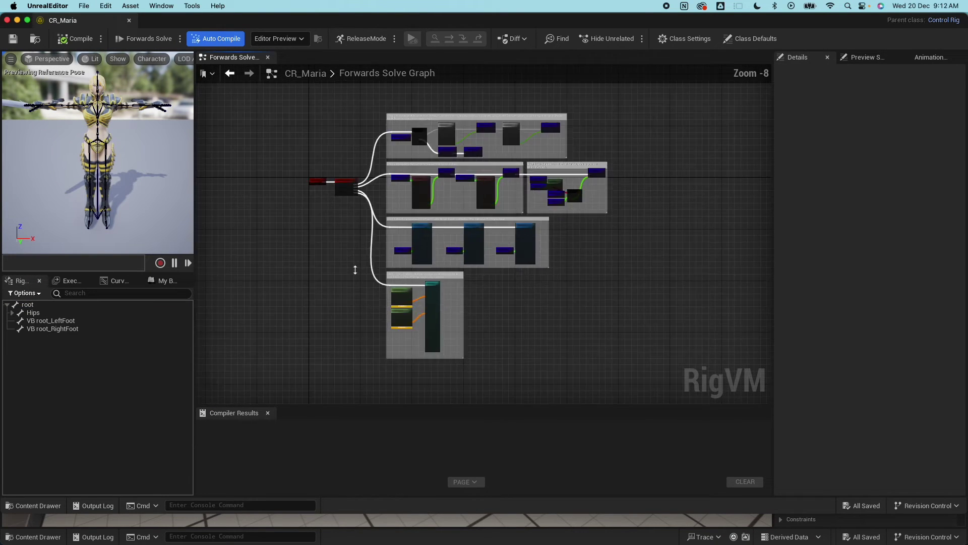
scroll(355, 270, "up", 8)
scroll(420, 191, "up", 11)
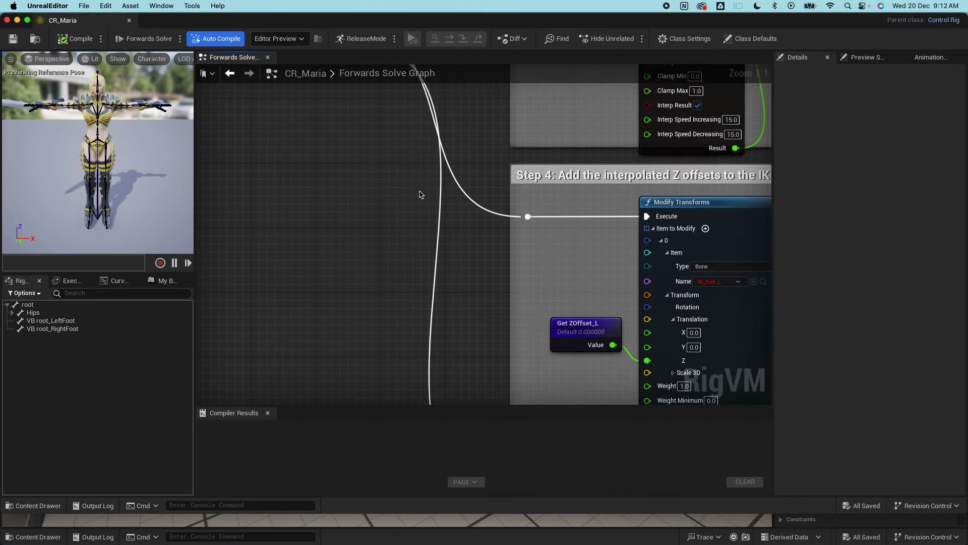
scroll(421, 194, "up", 3)
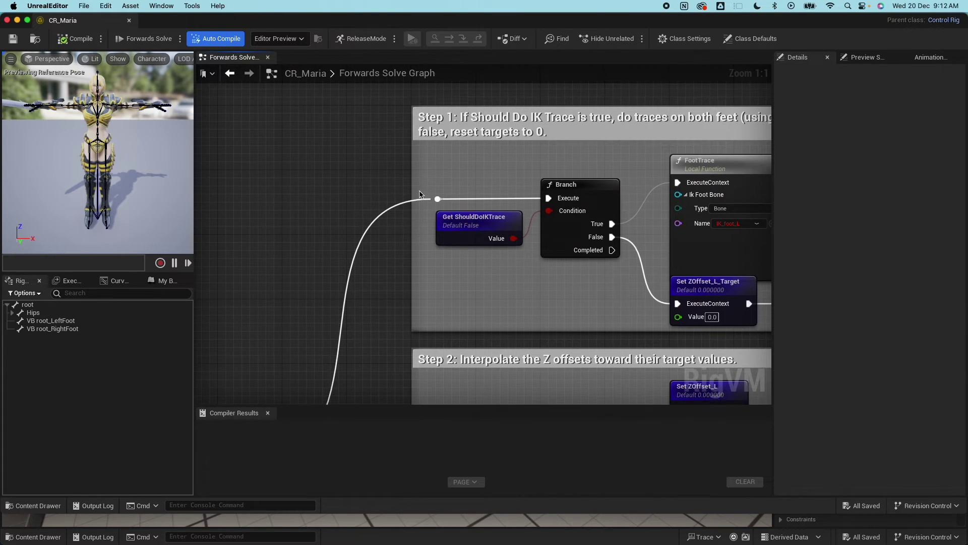
scroll(421, 195, "right", 10)
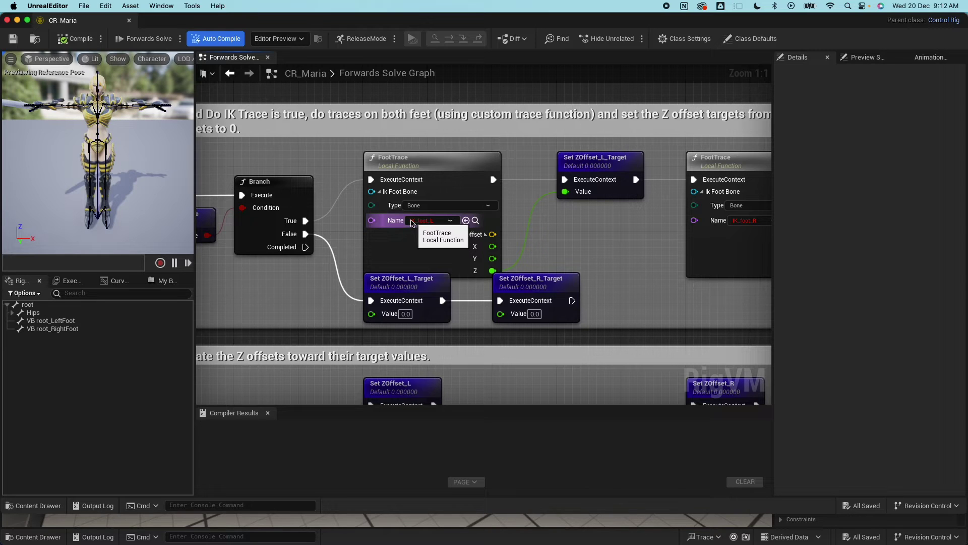
left_click(435, 221)
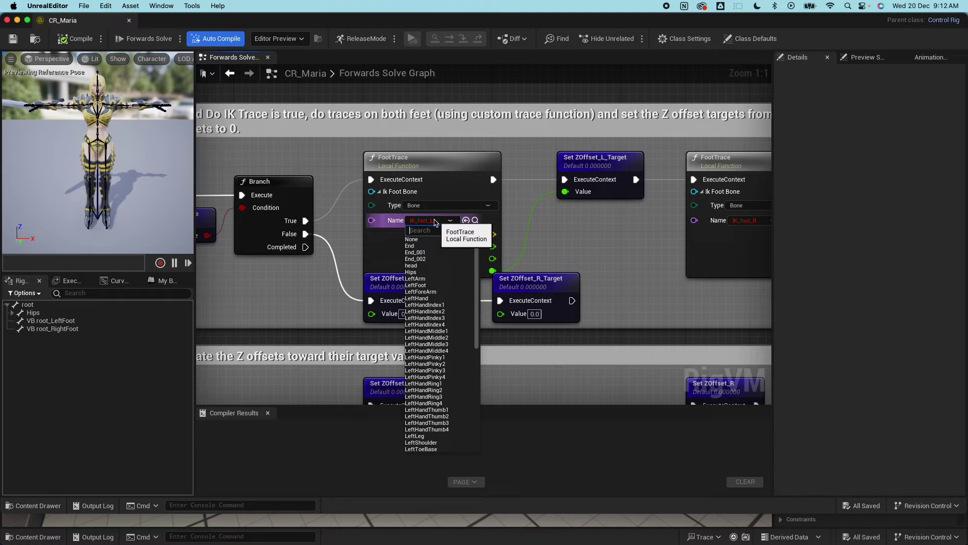
left_click(435, 222)
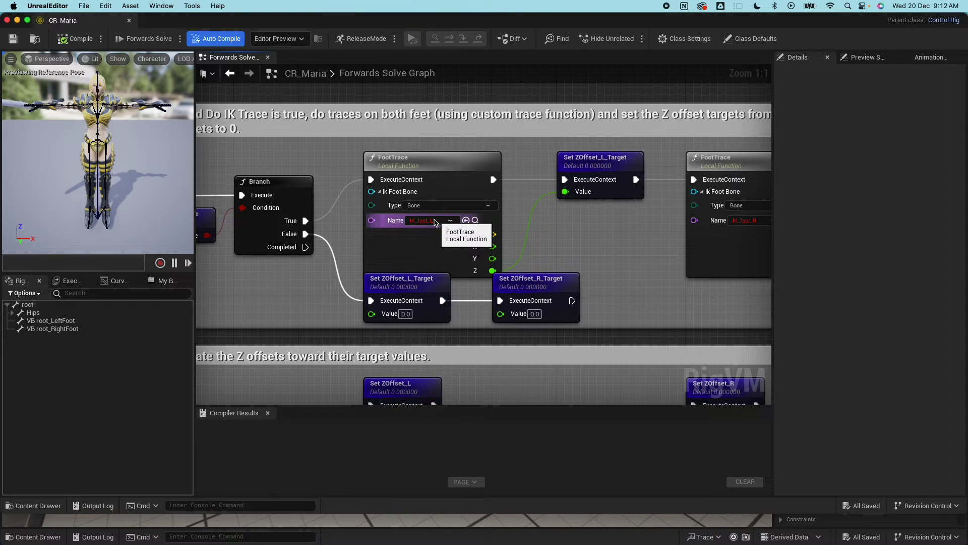
left_click(435, 221)
type("vb")
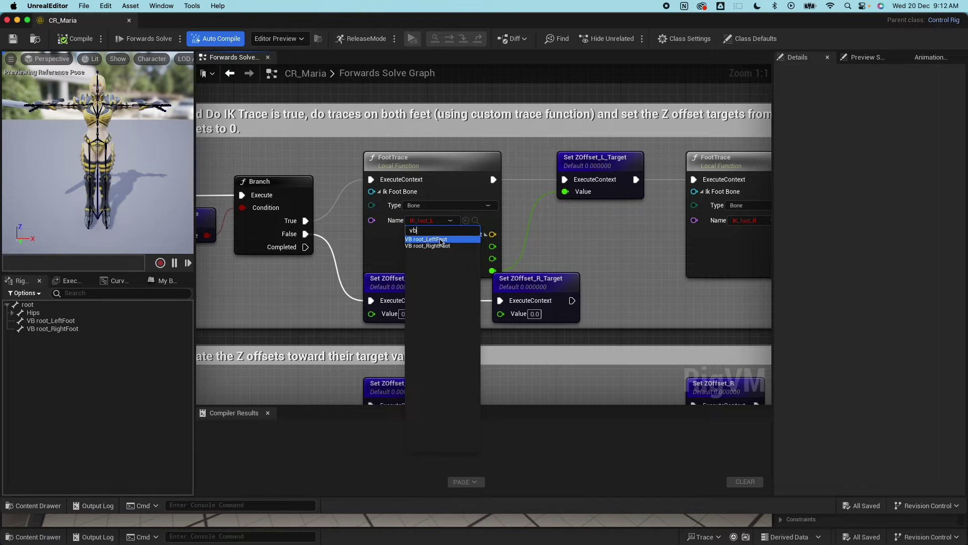
left_click(441, 240)
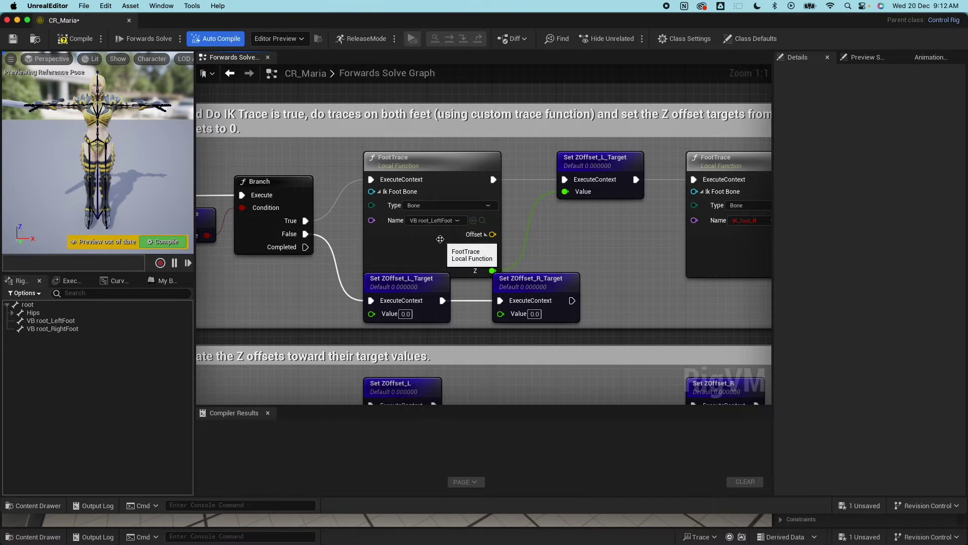
Step: Set the Ik Foot Bone name of the right FootTrace node in Step 1 to VB root_RightFoot, and compile and save the rig
scroll(469, 233, "right", 3)
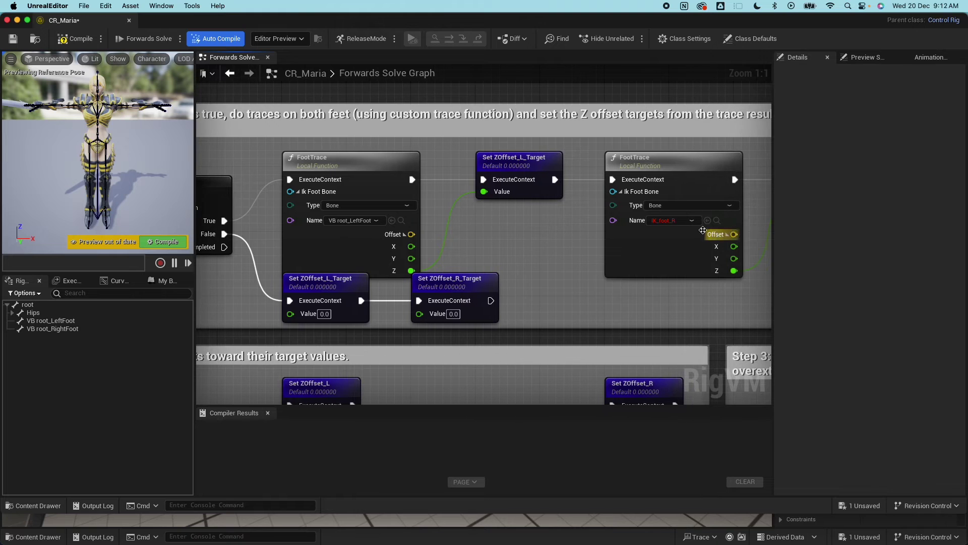
left_click(651, 221)
type("vb")
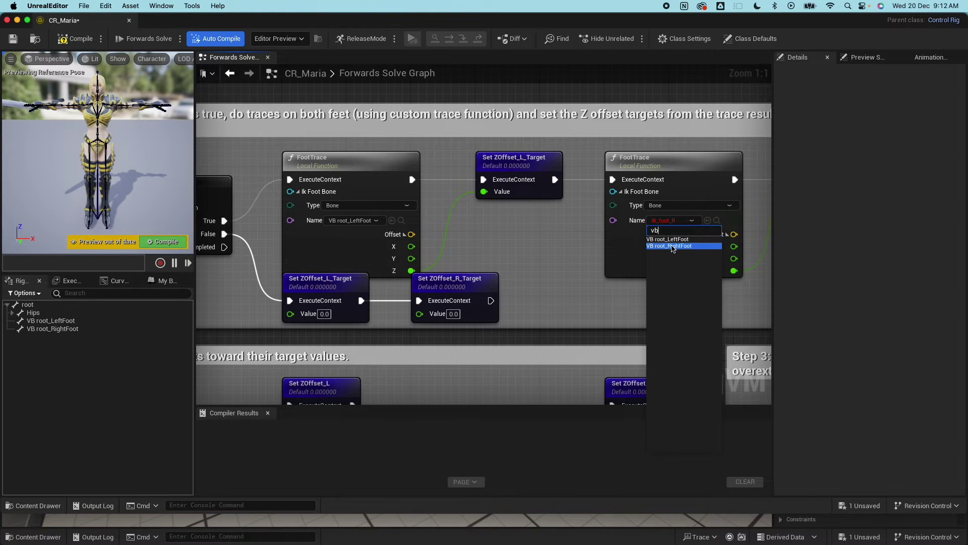
left_click(672, 247)
left_click(77, 41)
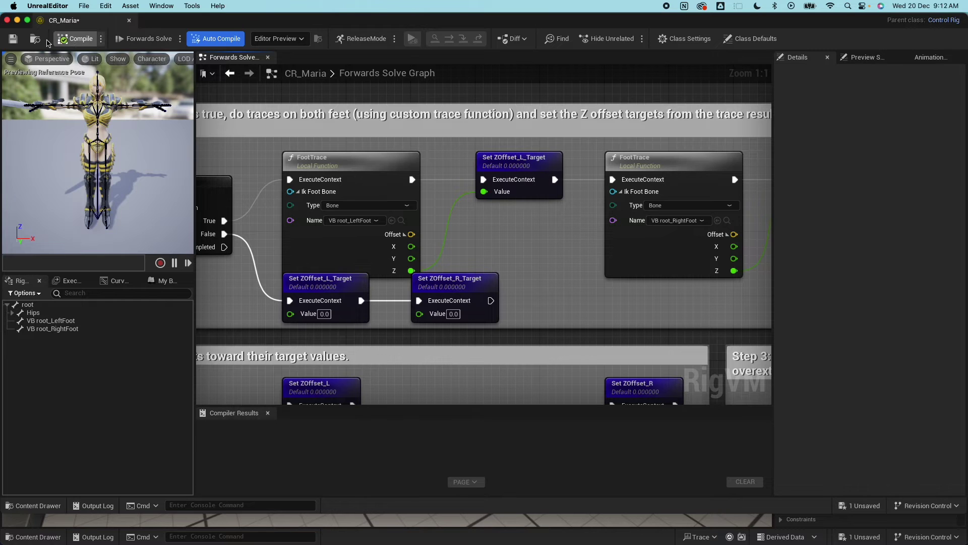
left_click(14, 38)
Step: Set the bone name of the Step 4 Modify Transforms node driven by ZOffset_L to VB root_LeftFoot
scroll(630, 224, "right", 5)
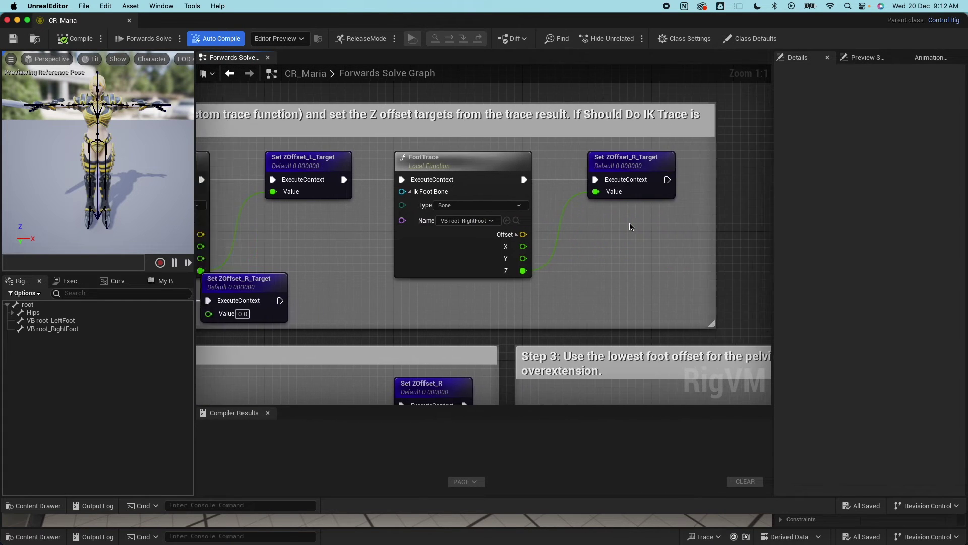
scroll(631, 225, "left", 9)
scroll(631, 225, "down", 2)
scroll(635, 222, "down", 4)
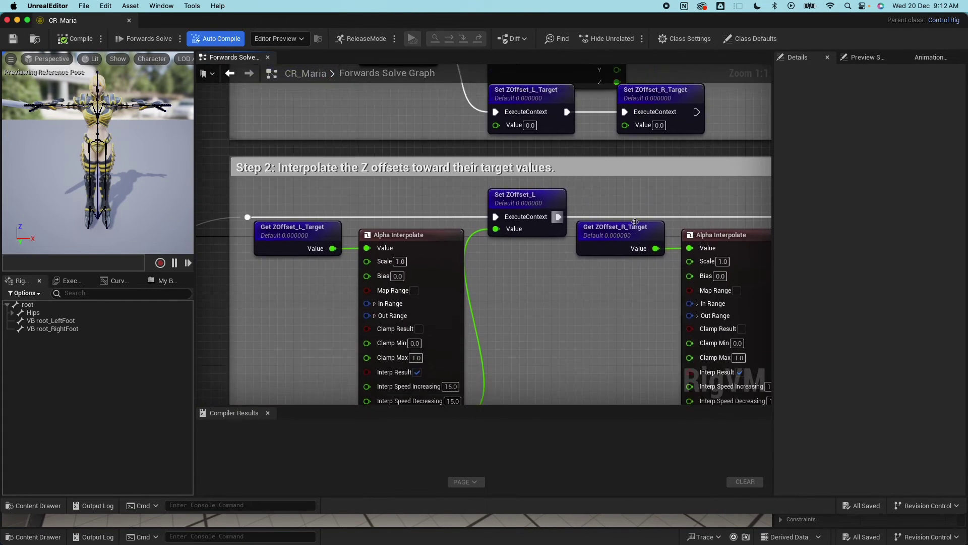
scroll(543, 238, "down", 8)
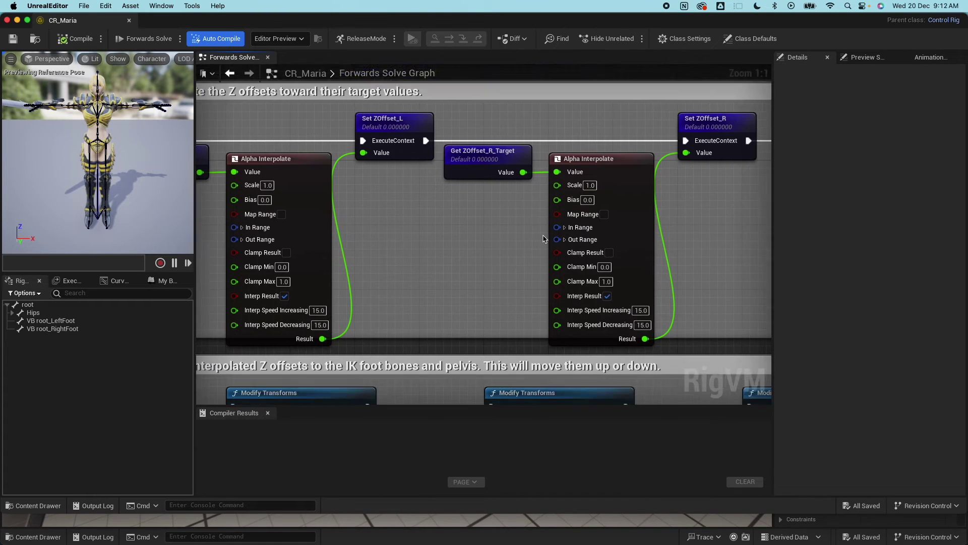
scroll(549, 237, "left", 3)
scroll(549, 237, "down", 2)
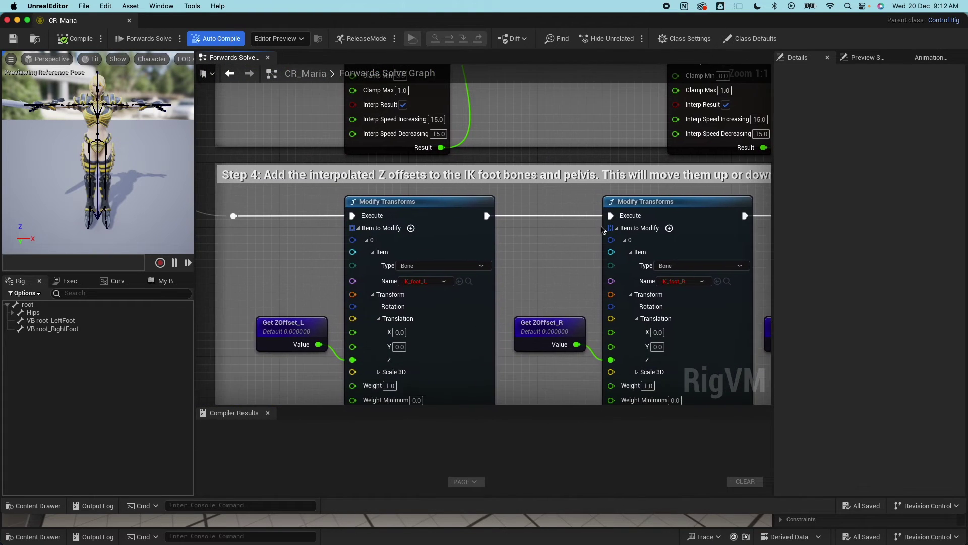
scroll(601, 231, "left", 1)
scroll(601, 231, "down", 1)
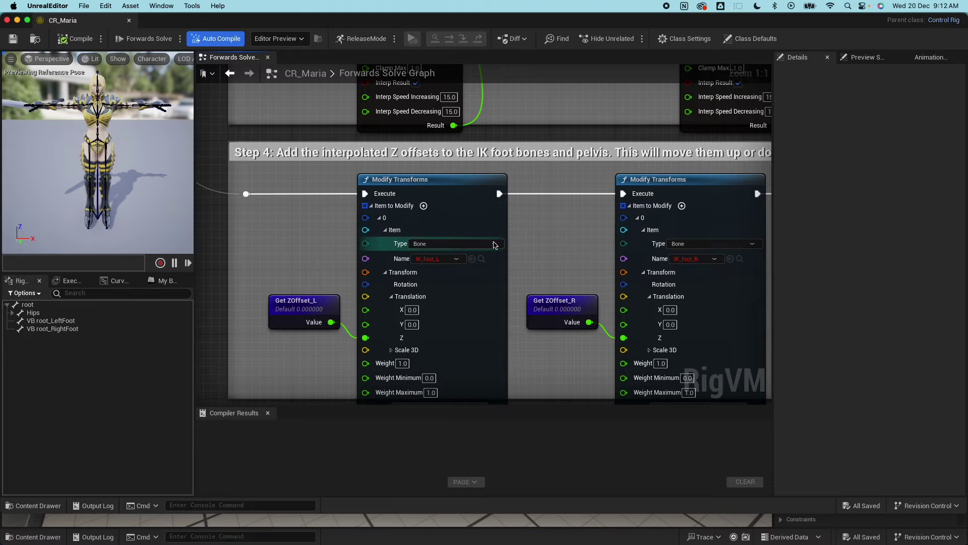
scroll(526, 243, "down", 1)
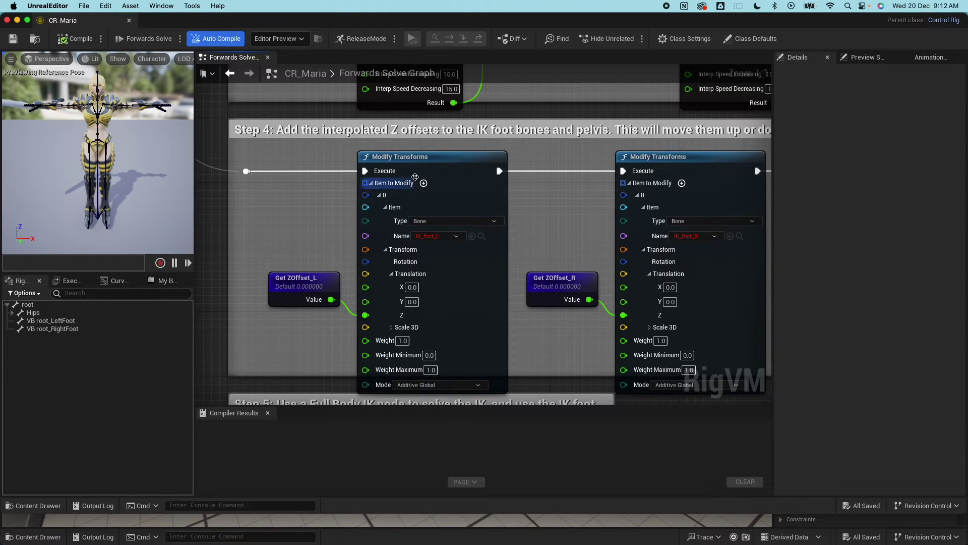
scroll(422, 237, "down", 1)
left_click(416, 235)
type("vb")
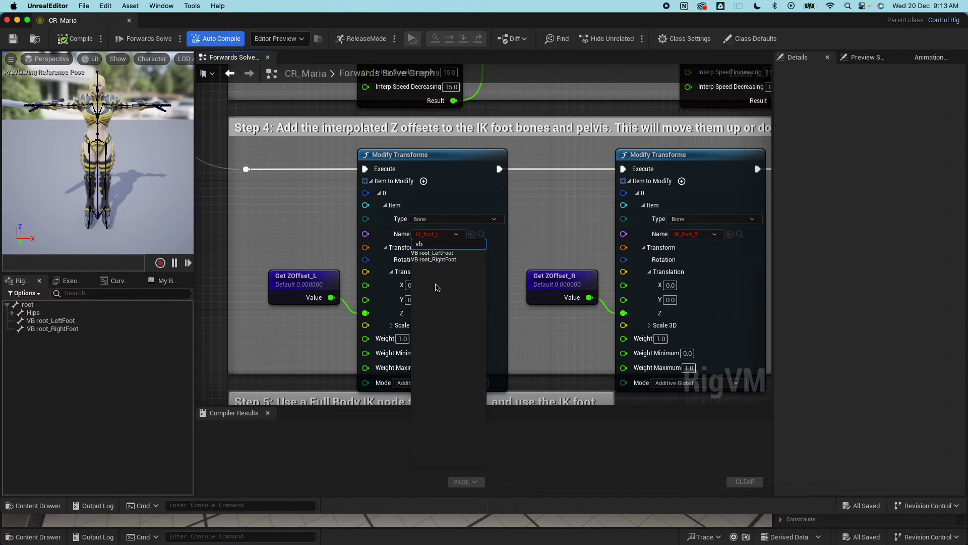
left_click(440, 254)
Step: Set the bone name of the Step 4 Modify Transforms node driven by ZOffset_R to VB root_RightFoot
scroll(543, 217, "right", 2)
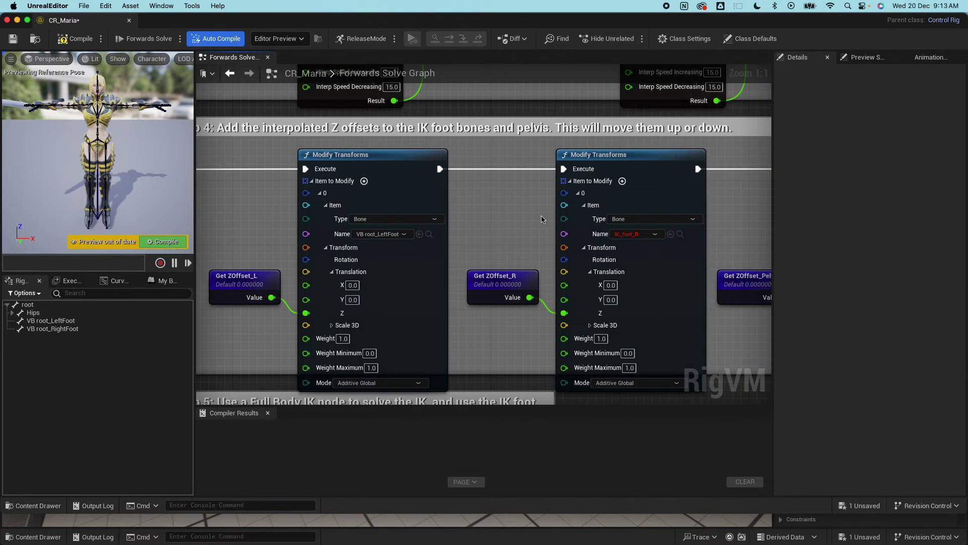
left_click(617, 235)
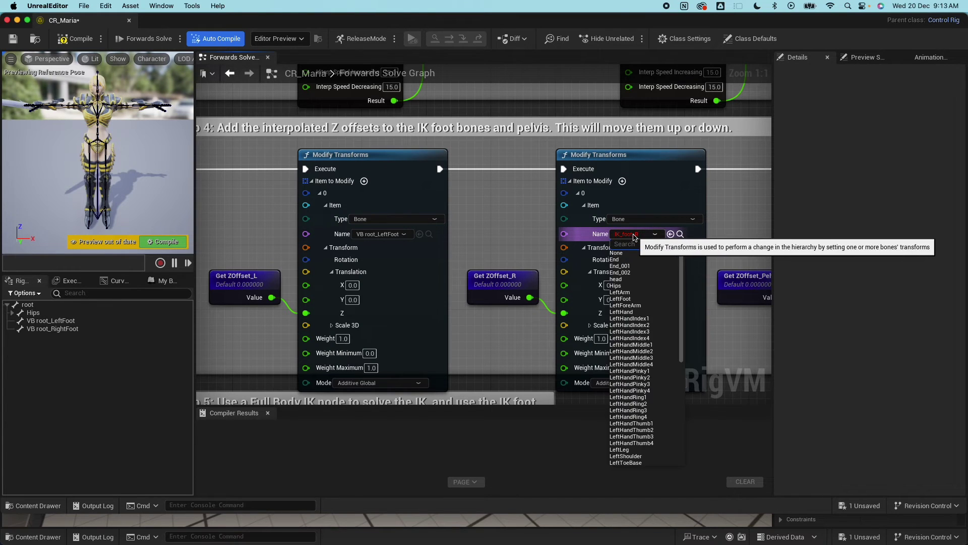
left_click(634, 236)
left_click(616, 235)
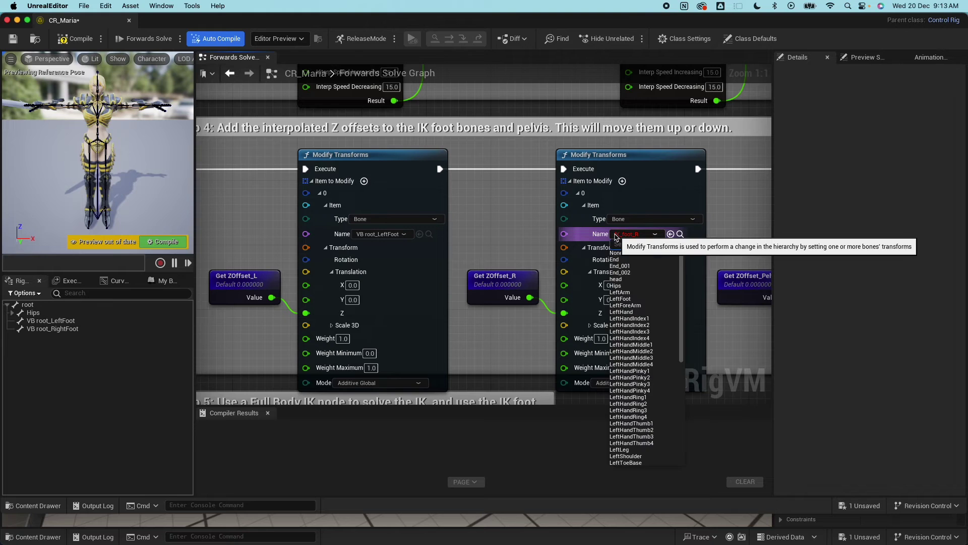
type("v")
left_click(653, 261)
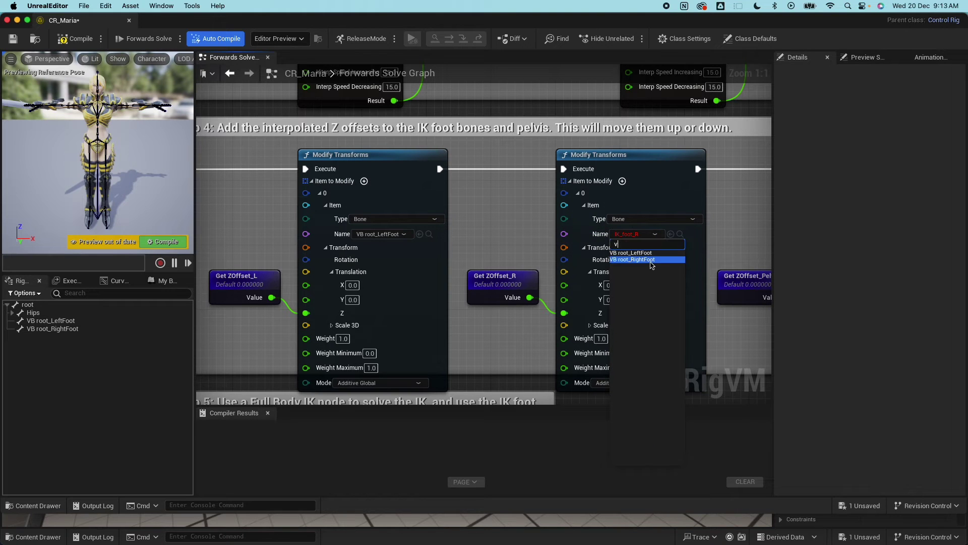
Step: Set the bone name of the ZOffset_Pelvis Modify Transforms node in Step 4 to Hips, and compile and save the rig
scroll(670, 264, "right", 5)
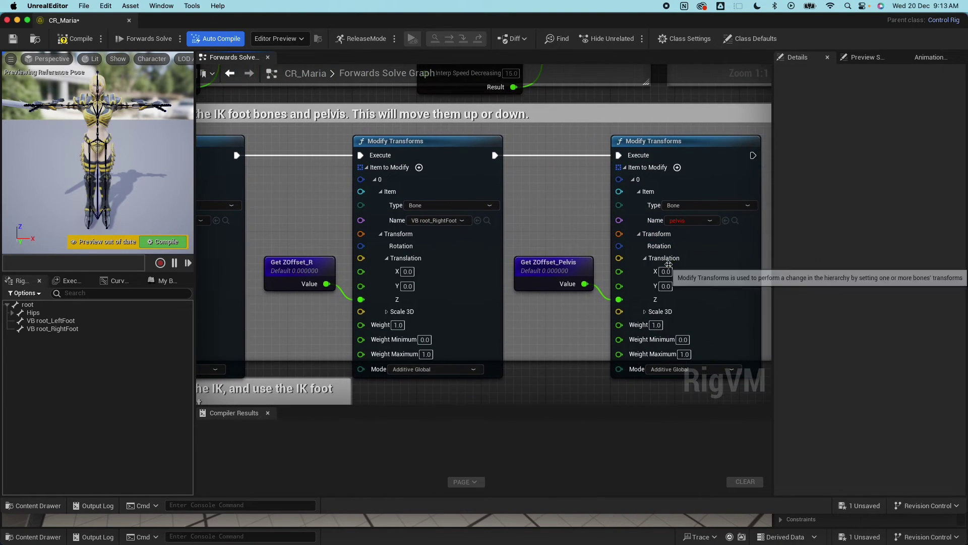
scroll(668, 264, "down", 2)
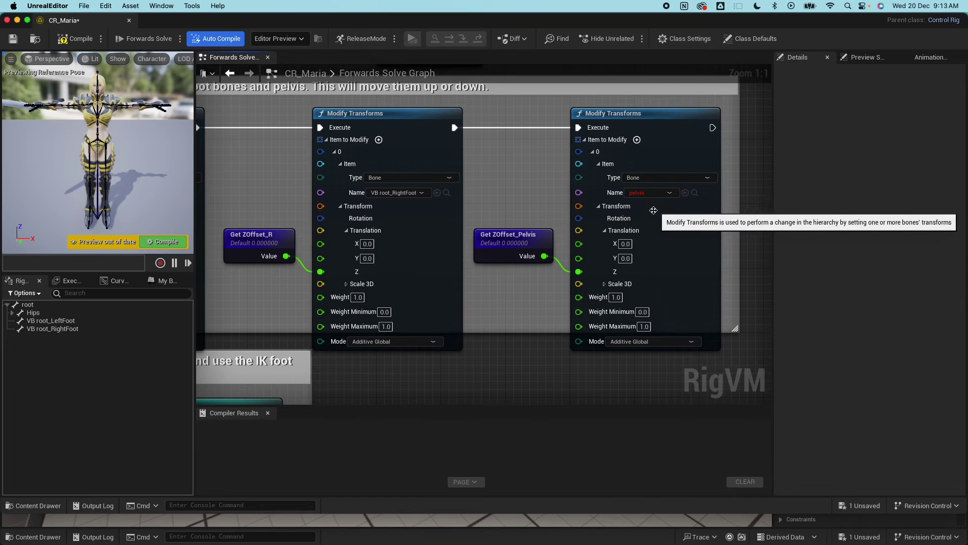
left_click(13, 313)
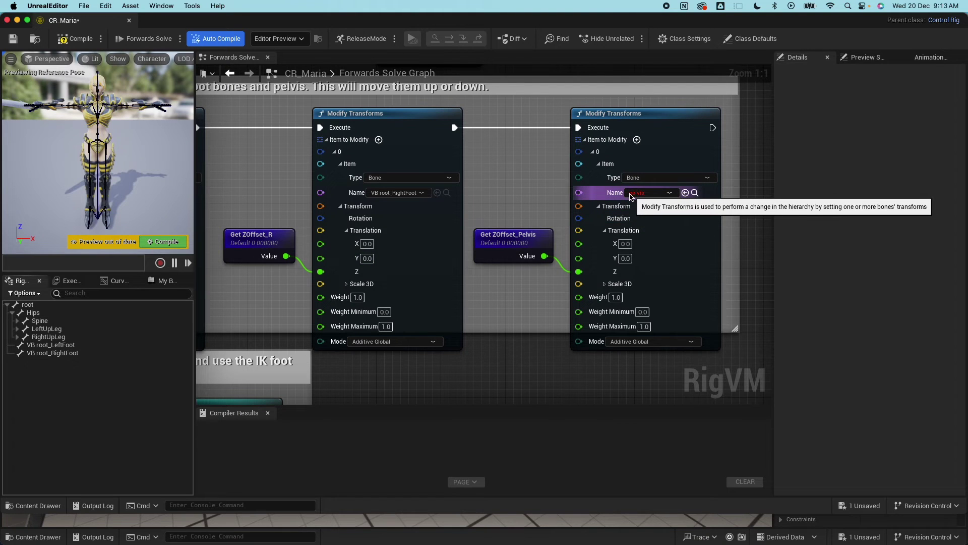
left_click(632, 194)
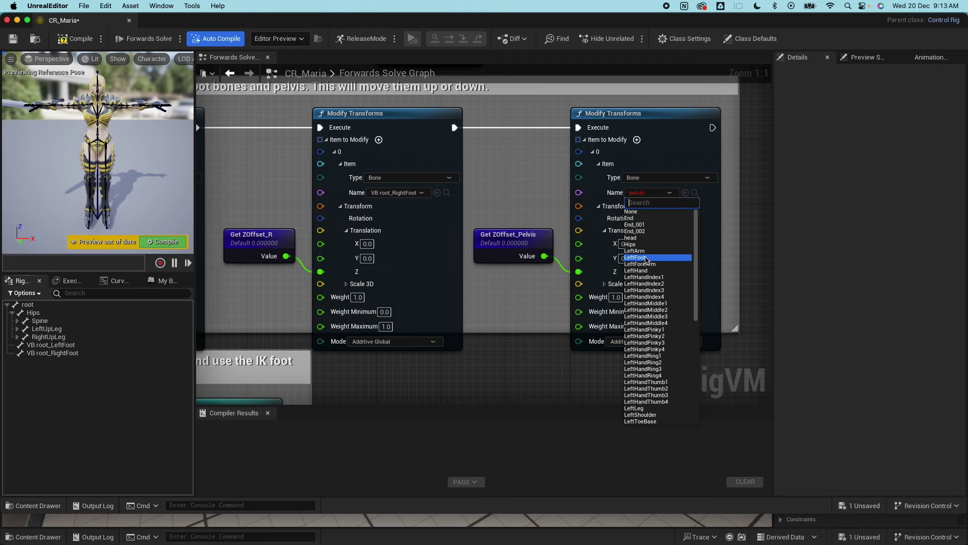
left_click(644, 246)
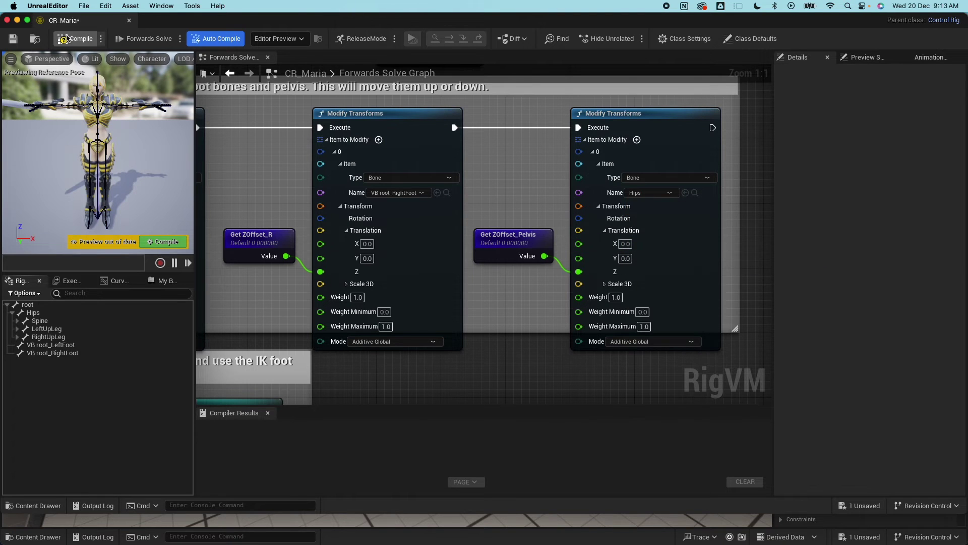
left_click(66, 38)
Step: Set the bone names of the upper and lower Get Transform nodes in Step 5 to VB root_LeftFoot and VB root_RightFoot
scroll(228, 222, "left", 9)
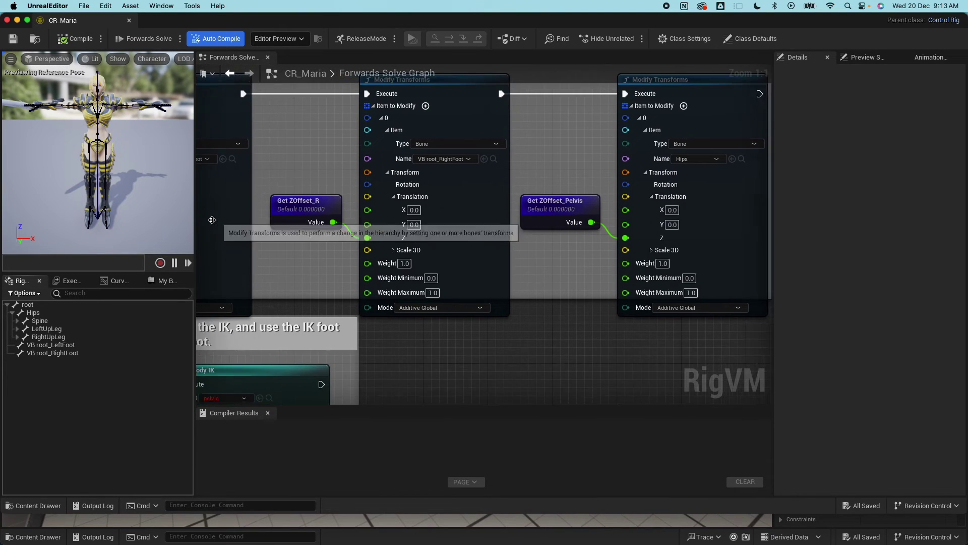
scroll(228, 223, "down", 2)
scroll(227, 222, "down", 5)
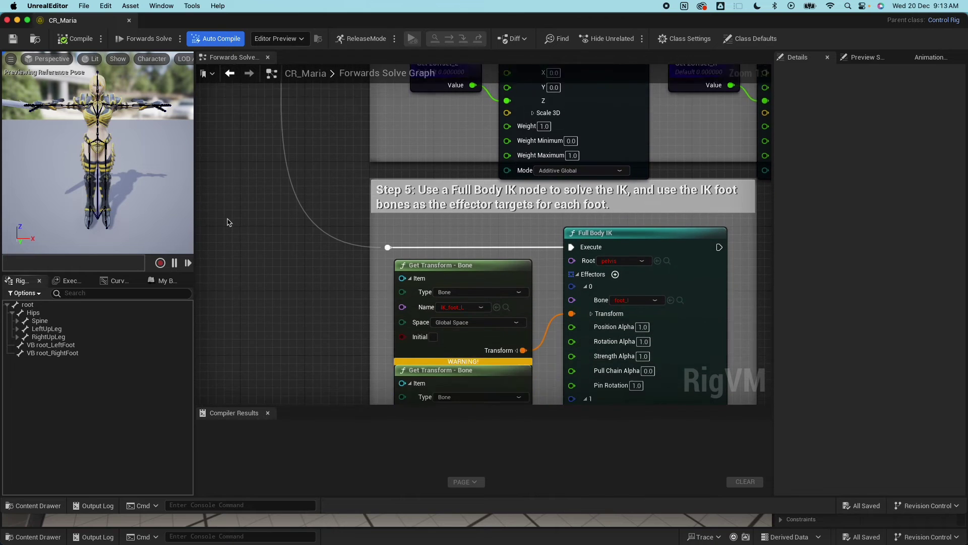
scroll(226, 222, "right", 2)
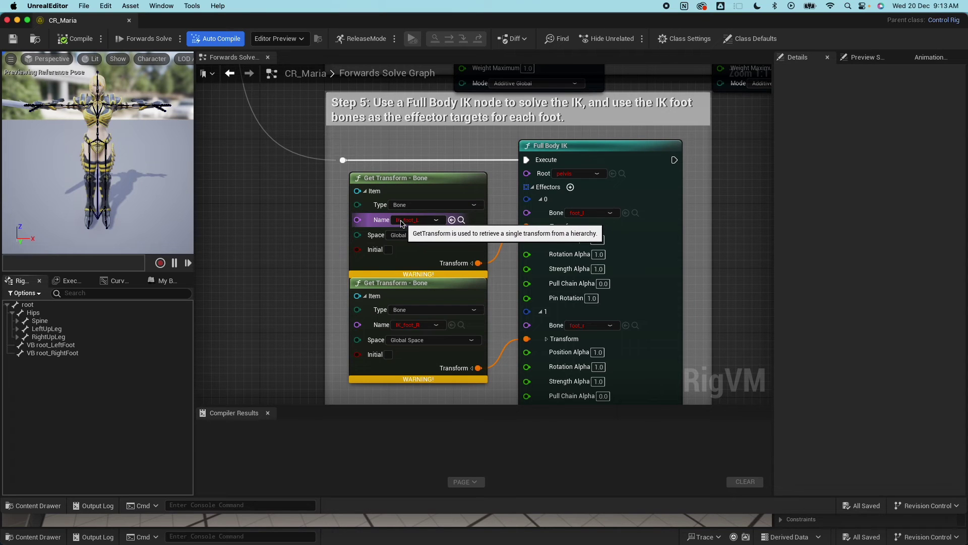
left_click(398, 222)
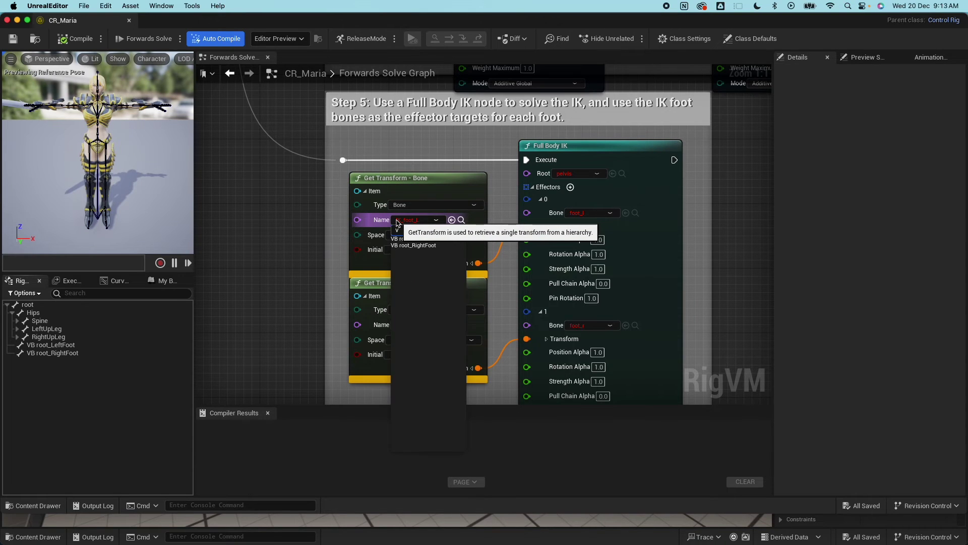
left_click(405, 239)
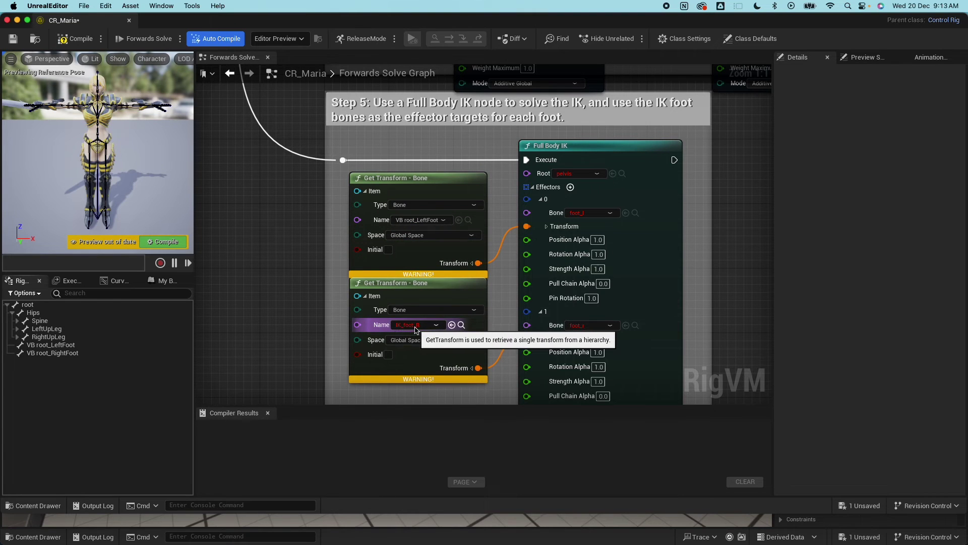
left_click(398, 328)
type("v")
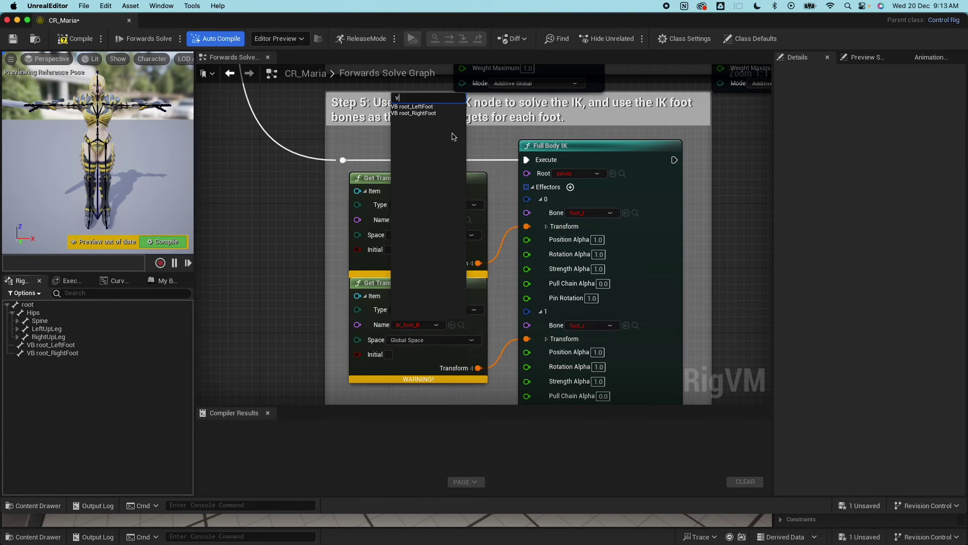
left_click(431, 113)
Step: Set the root bone of the Full Body IK node in Step 5 to Hips
scroll(515, 146, "right", 5)
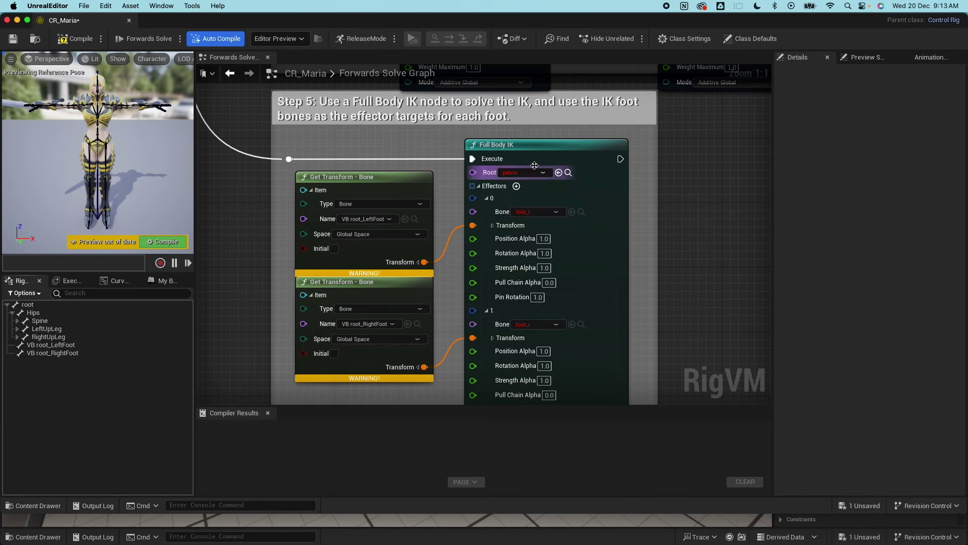
left_click(507, 173)
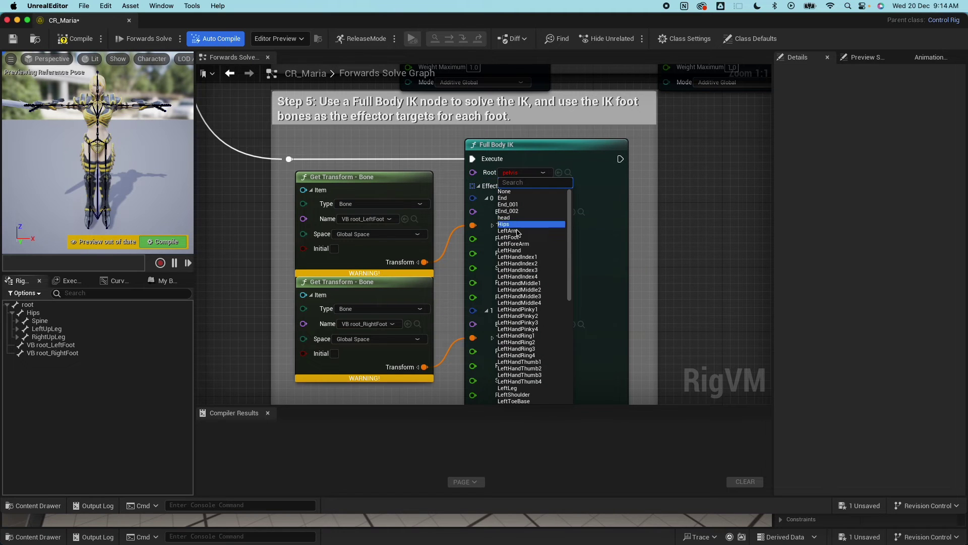
left_click(510, 225)
Step: Set the bone of effector 0 on the Full Body IK node to LeftFoot
scroll(595, 238, "down", 3)
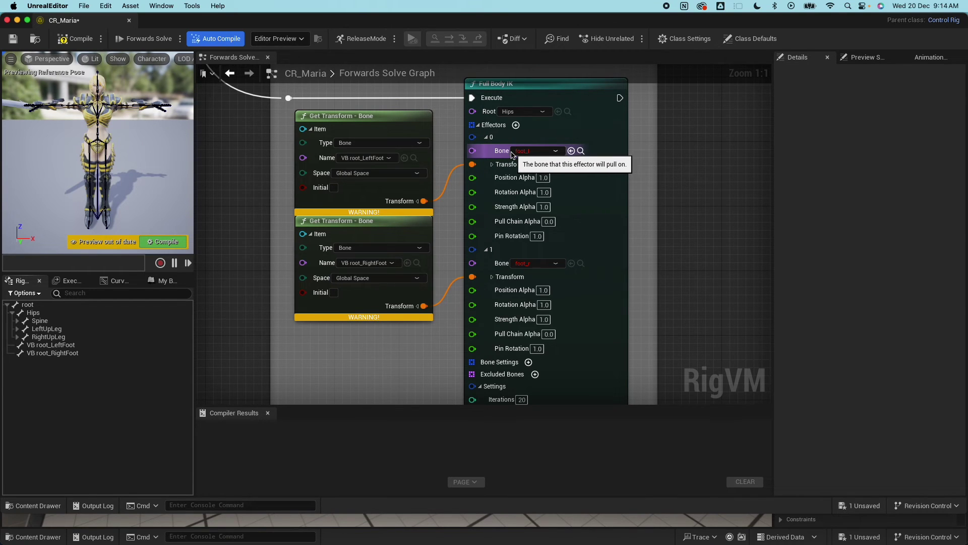
left_click(556, 151)
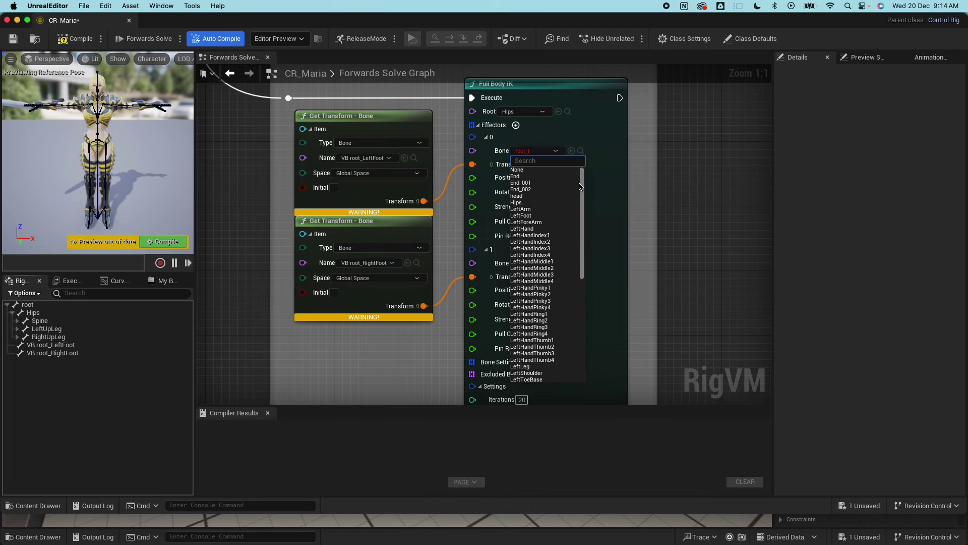
left_click(583, 179)
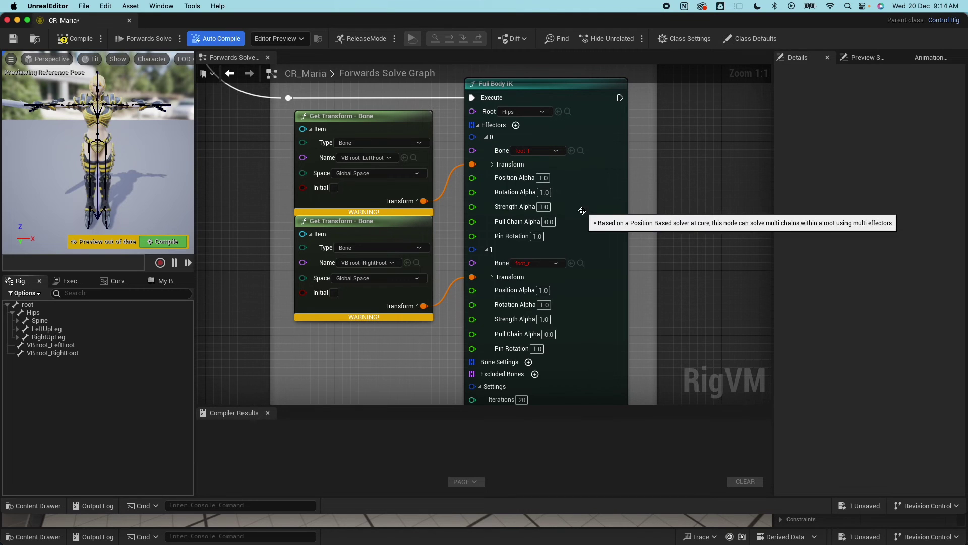
left_click(556, 151)
left_click(584, 185)
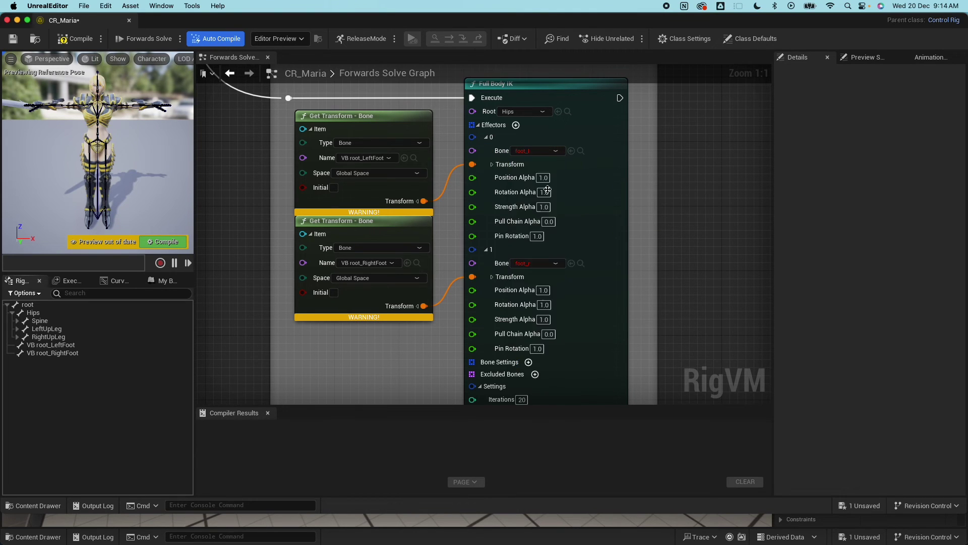
left_click(556, 150)
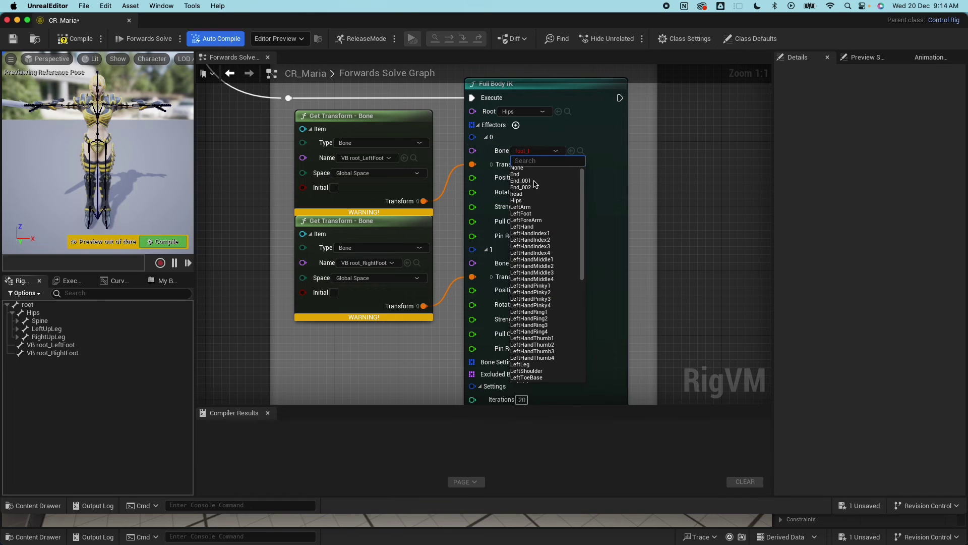
left_click(527, 215)
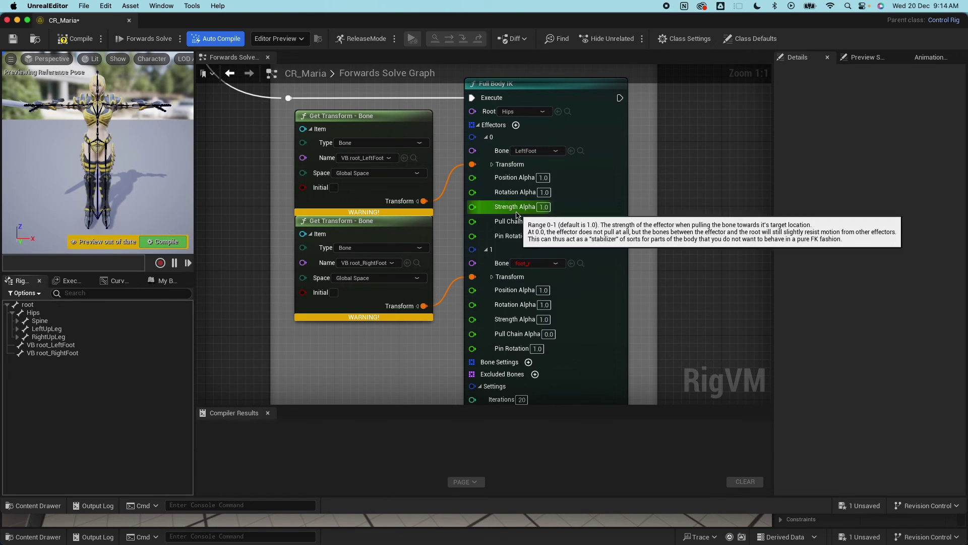
Step: Set the bone of effector 1 on the Full Body IK node to RightFoot
left_click(554, 264)
type("ri")
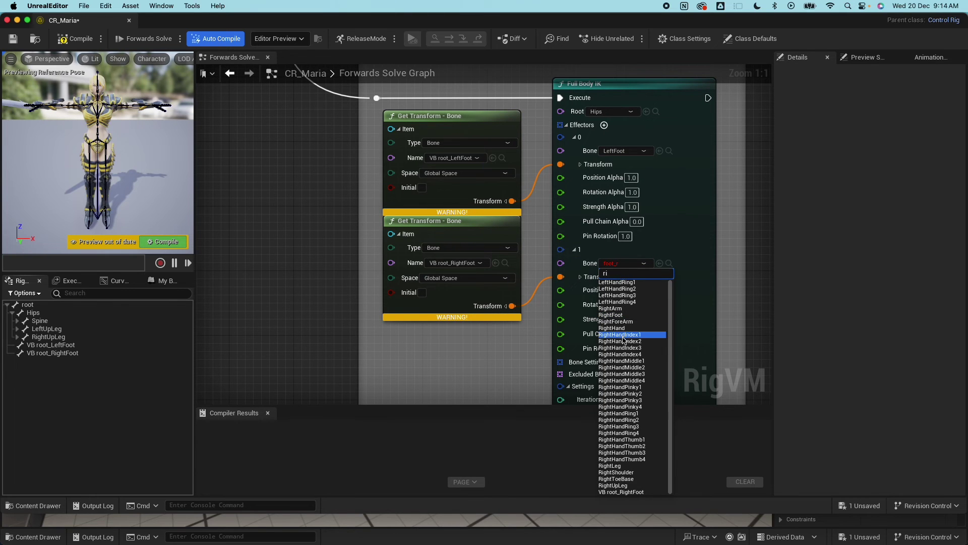
left_click(620, 316)
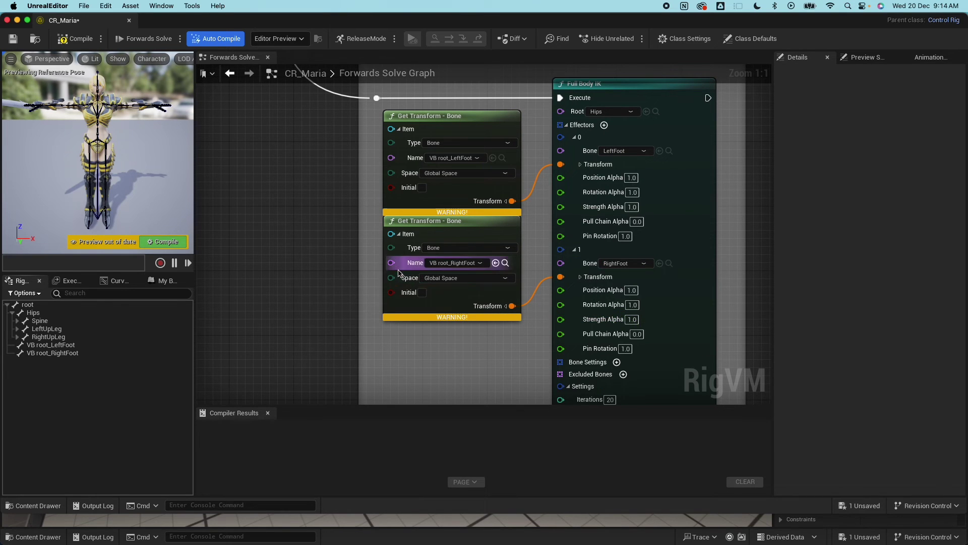
Step: Compile and save the CR_Maria control rig and close its editor
scroll(620, 274, "down", 5)
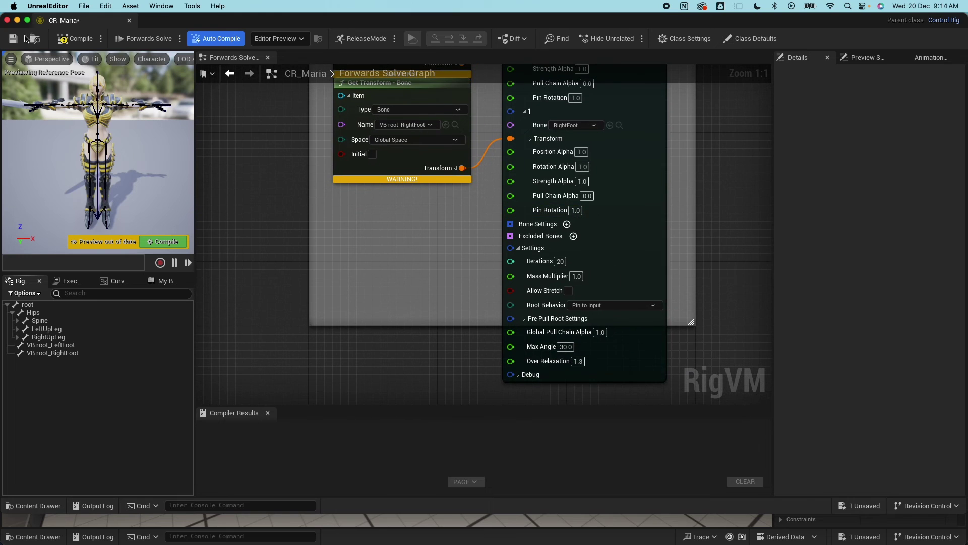
left_click(82, 40)
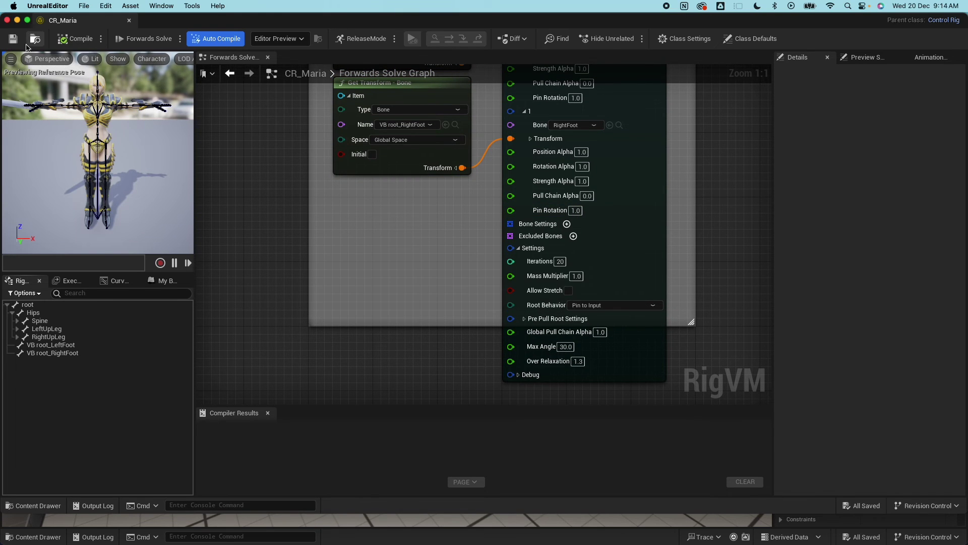
left_click(130, 21)
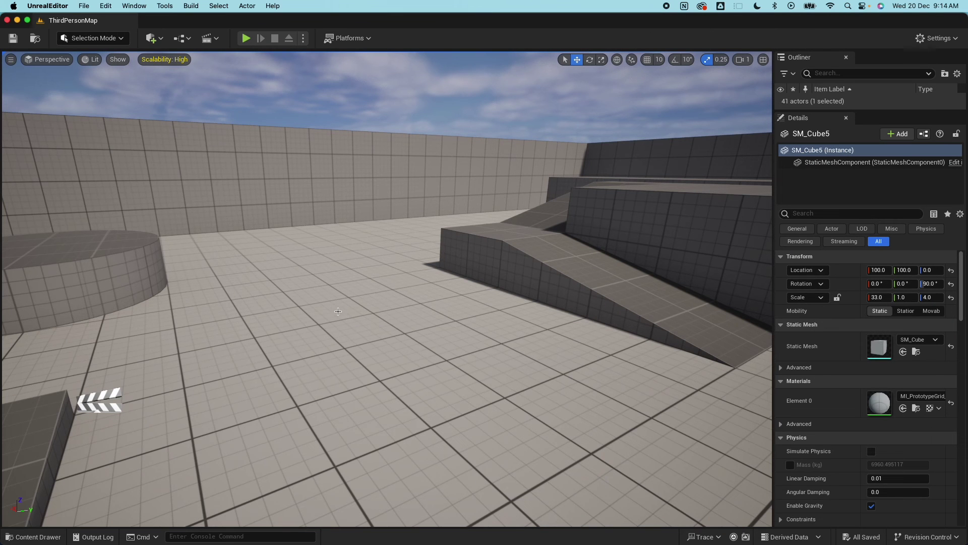
Step: Open the ABP_Maria animation blueprint from the Characters/Maria/Animations folder
left_click(45, 537)
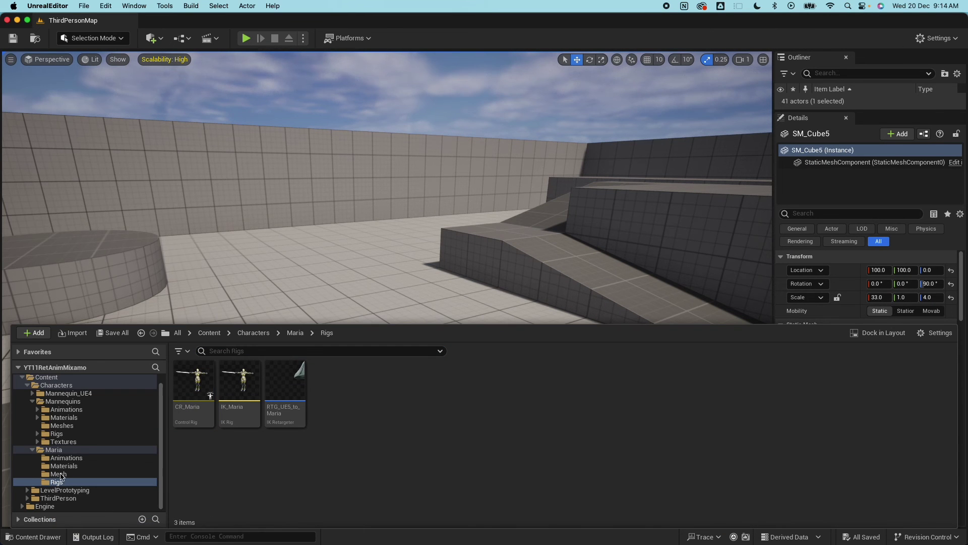
left_click(66, 457)
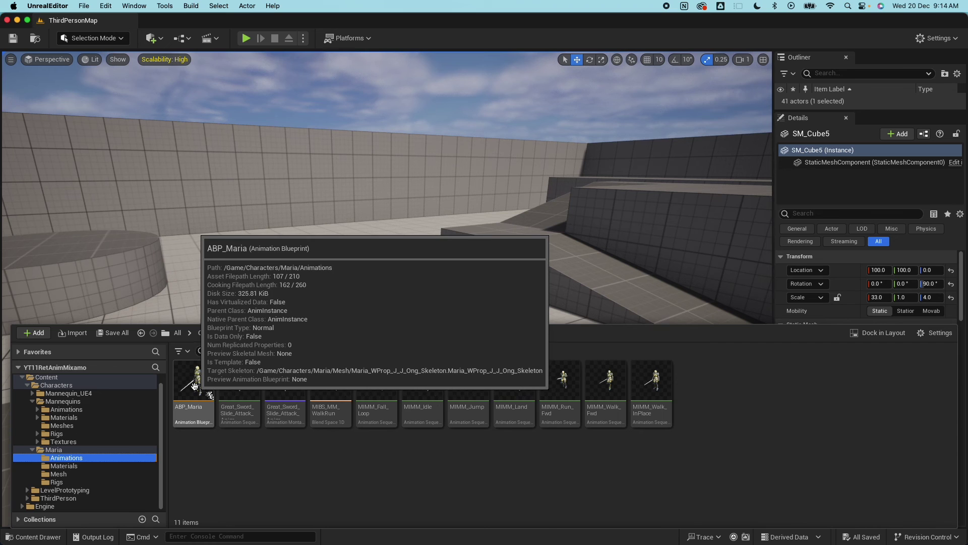
double_click(194, 386)
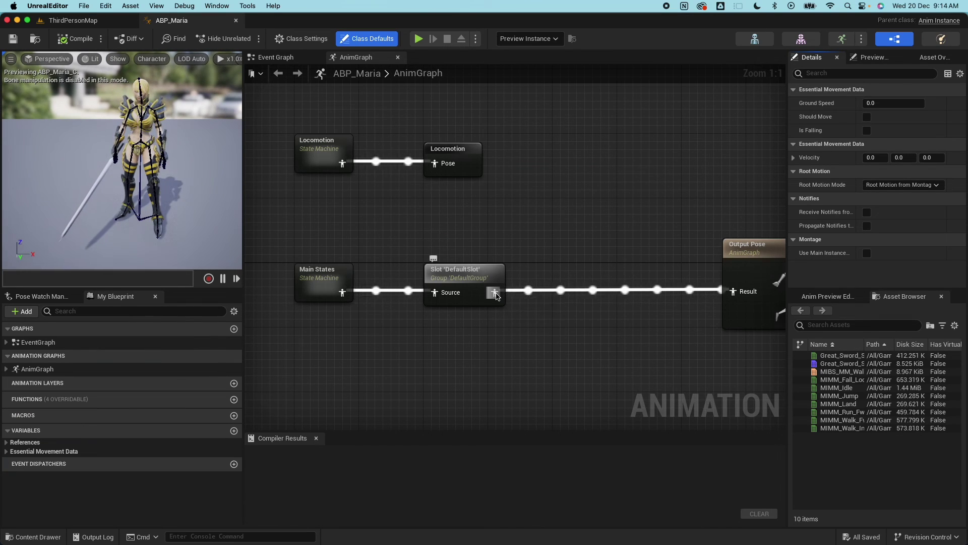
Step: Insert a Control Rig node between the DefaultSlot node and Output Pose in the AnimGraph and line it up with them
left_click_drag(494, 292, 530, 320)
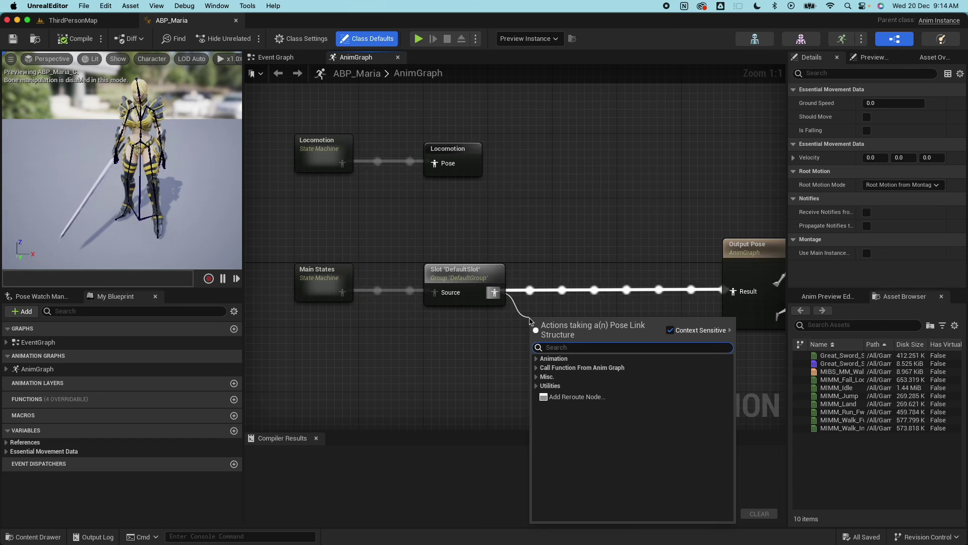
type("control rig")
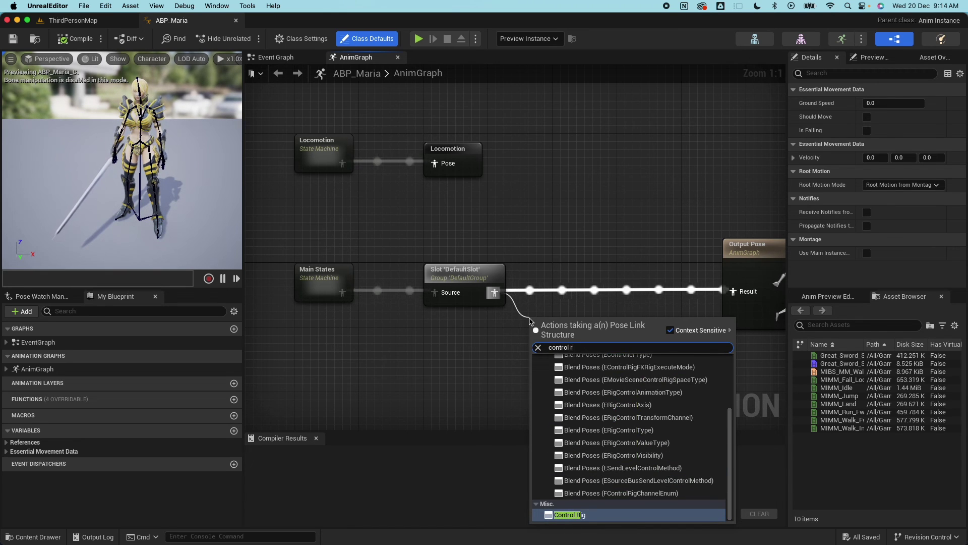
left_click(570, 515)
left_click_drag(562, 320, 604, 272)
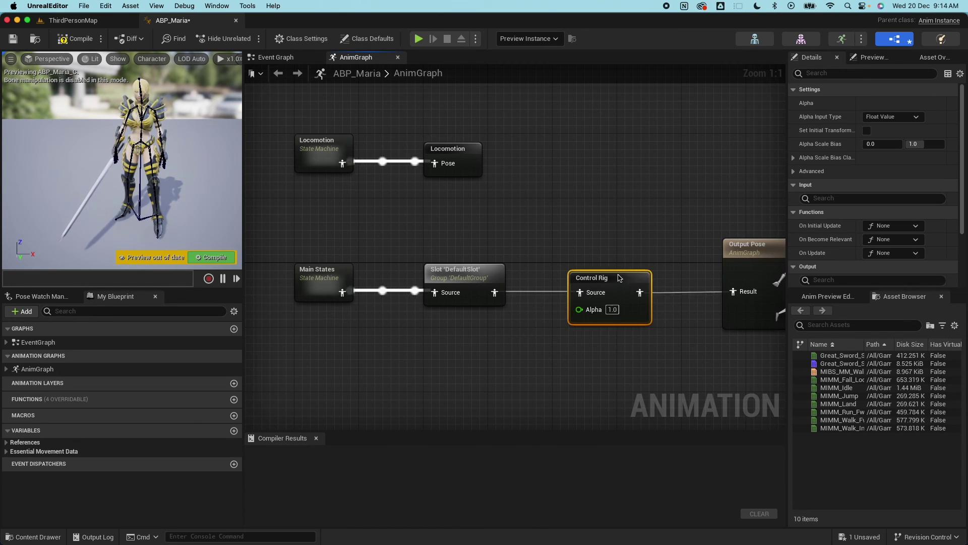
right_click_drag(618, 274, 526, 274)
Step: Set the Control Rig node's Control Rig Class to CR_Maria
scroll(887, 228, "down", 3)
left_click(880, 254)
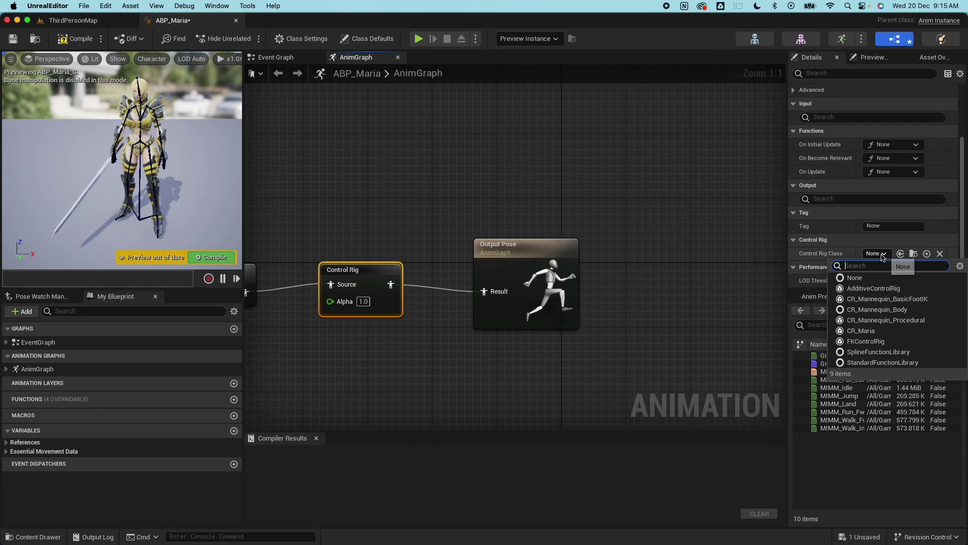
left_click(880, 331)
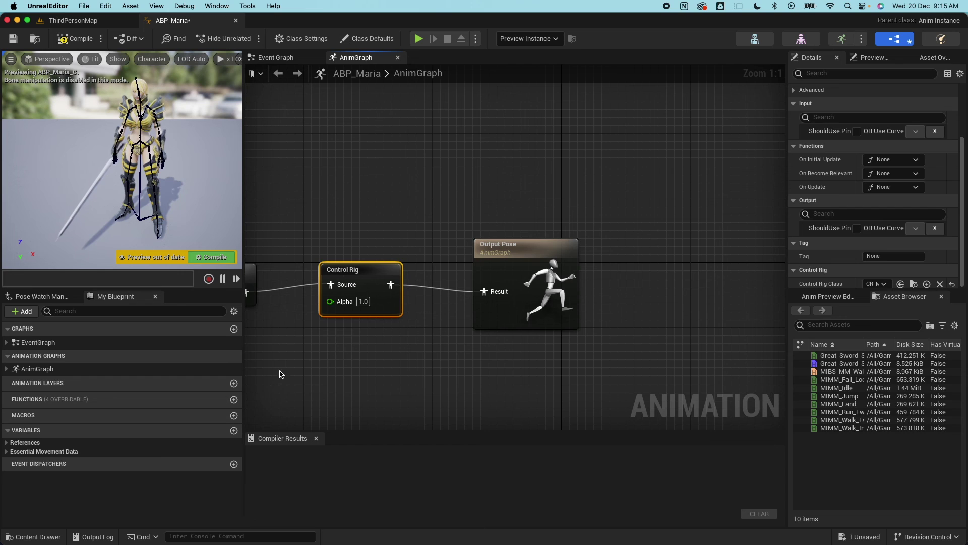
Step: Expose the Control Rig node's ShouldDoIKTrace input as a pin
scroll(865, 217, "down", 2)
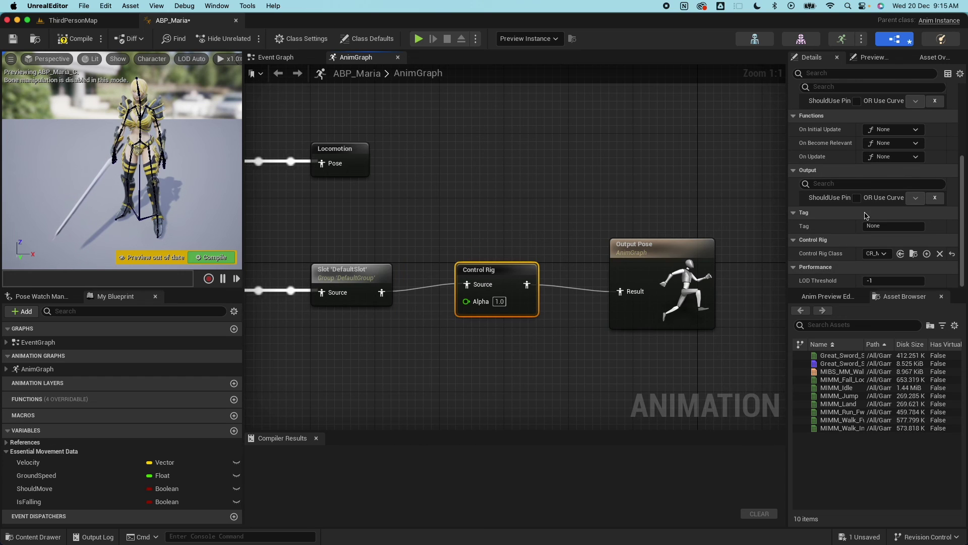
scroll(865, 212, "up", 3)
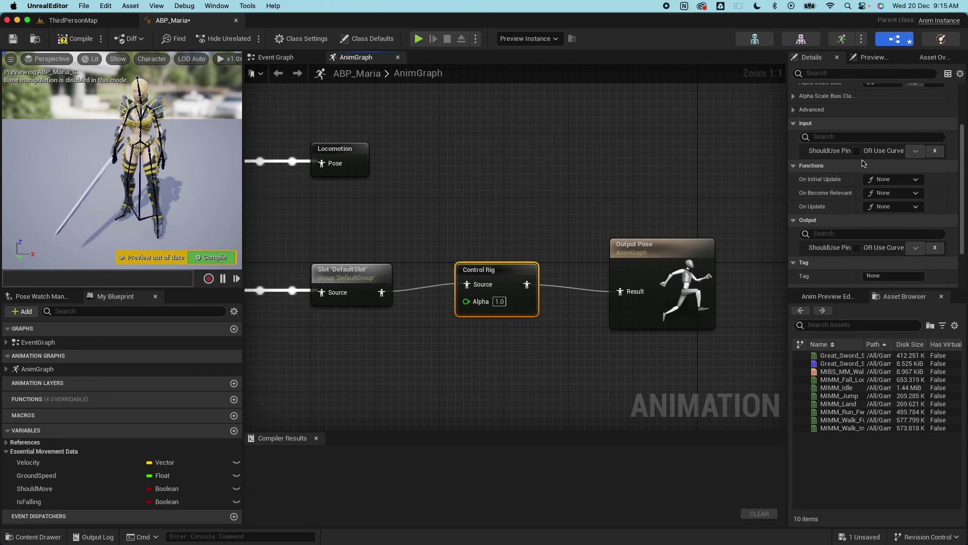
left_click(857, 151)
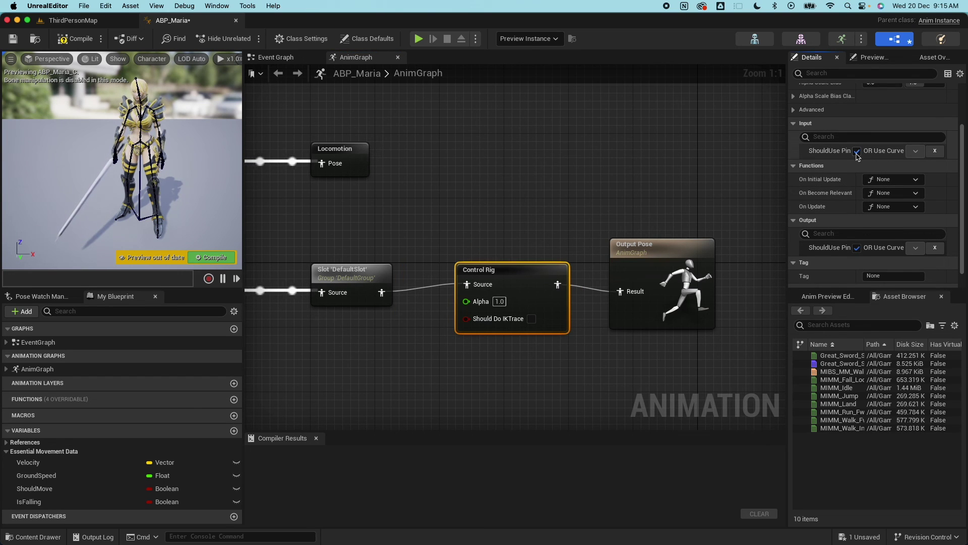
left_click(436, 364)
Step: Drive the Should Do IKTrace pin with the IsFalling variable through a NOT Boolean node, and compile and save ABP_Maria
left_click_drag(5, 503, 111, 470)
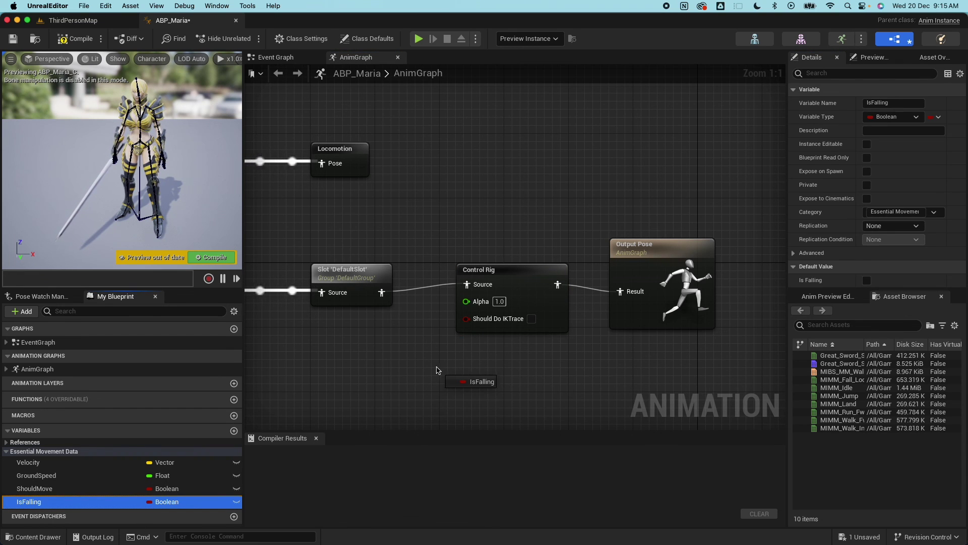
left_click_drag(436, 371, 524, 386)
type("not bo")
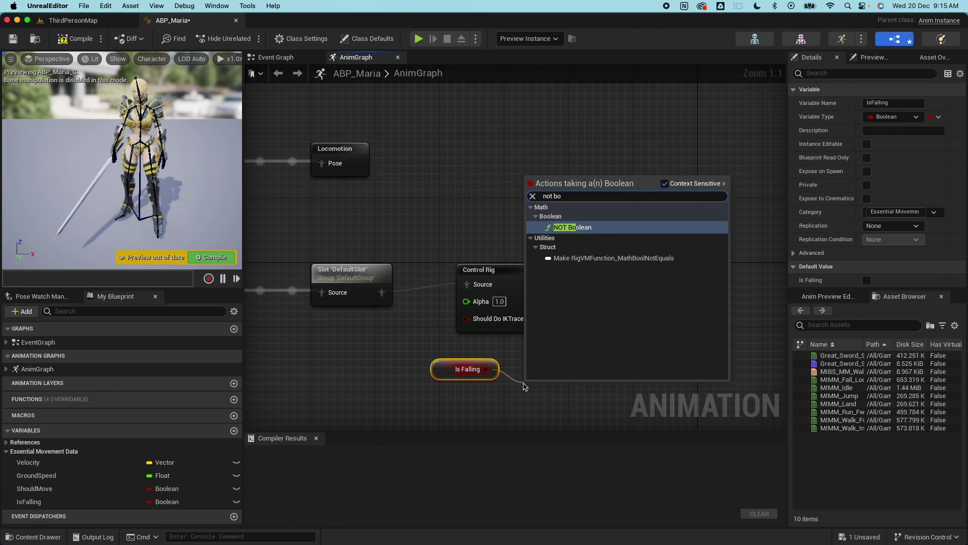
left_click(573, 227)
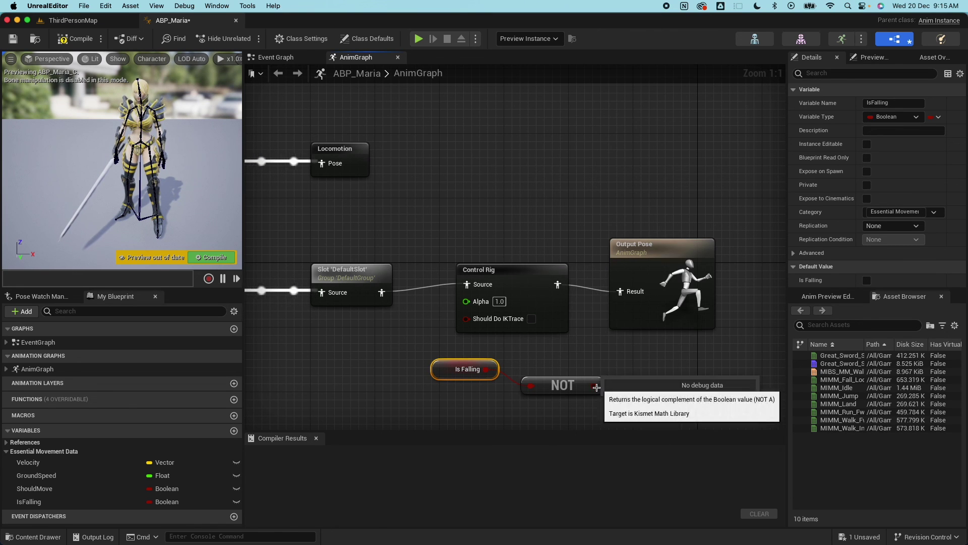
left_click_drag(597, 388, 467, 319)
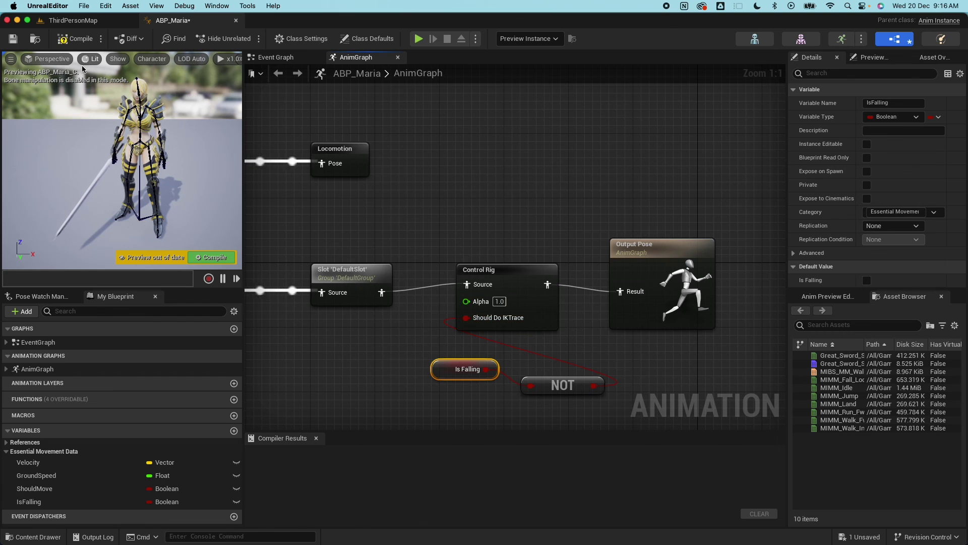
left_click(72, 43)
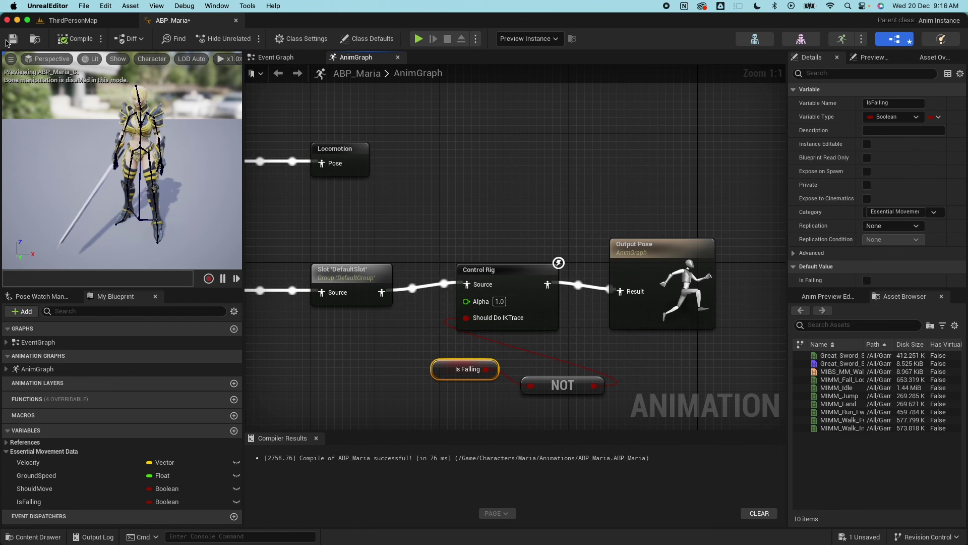
Step: Play ThirdPersonMap and move Maria across the floor, ramps and ledge edges, including a jump, to examine her foot placement
left_click(79, 23)
left_click(246, 39)
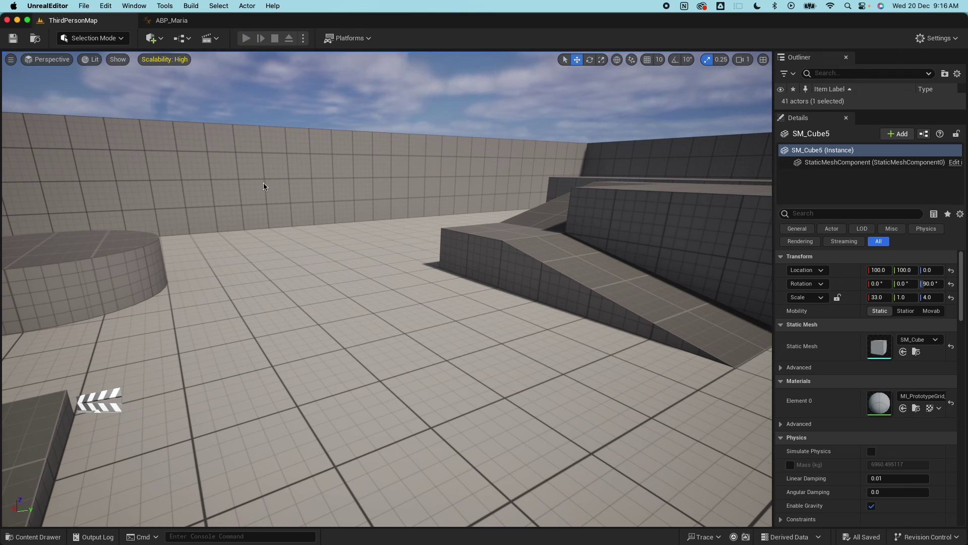
key("w")
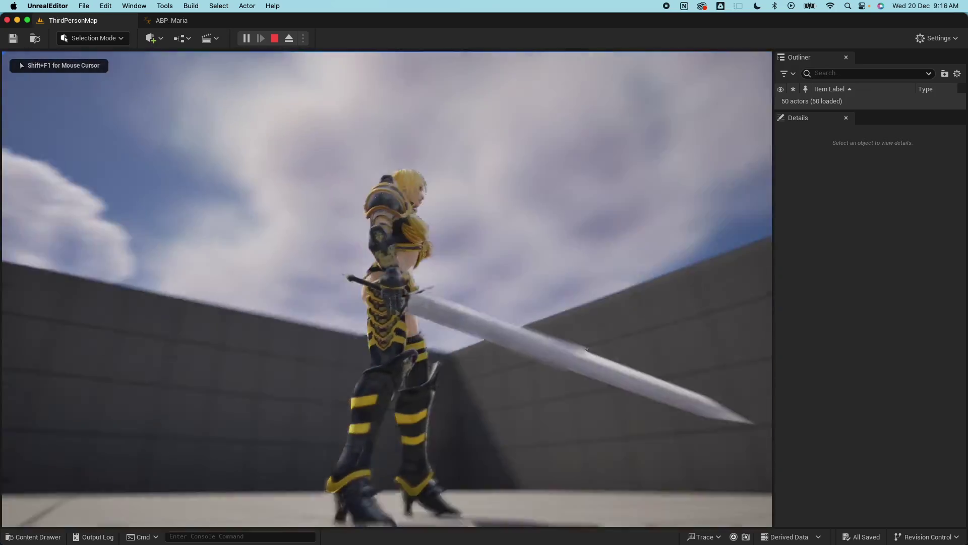
key("w")
key("w")
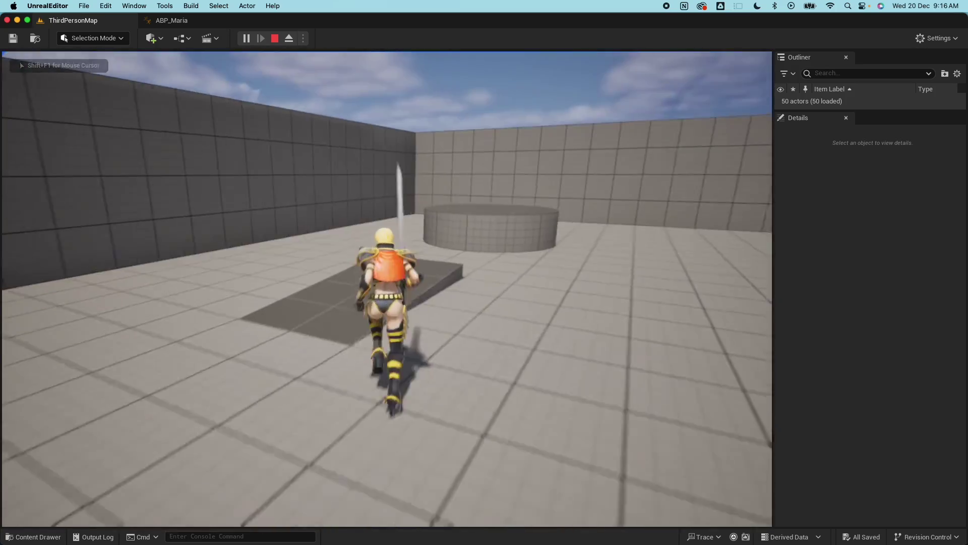
key("w")
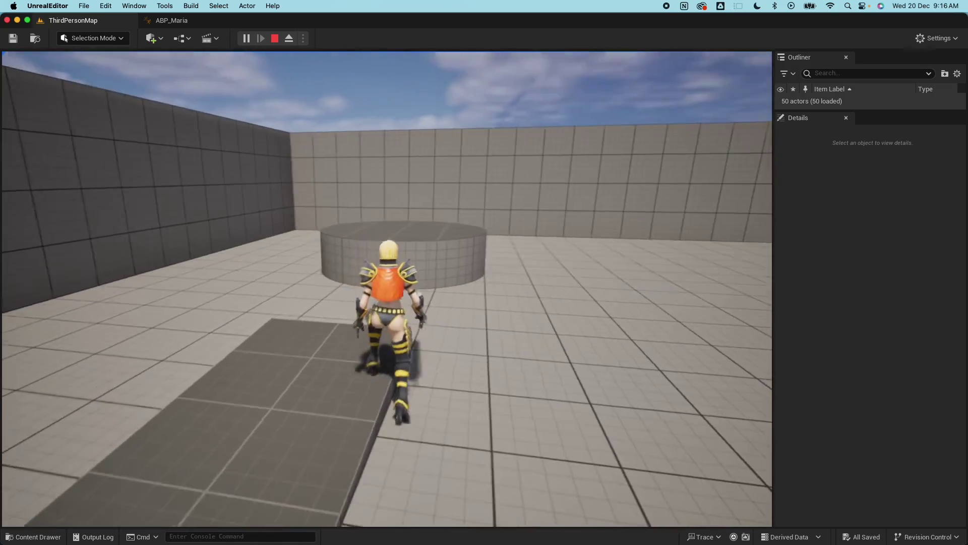
key("w")
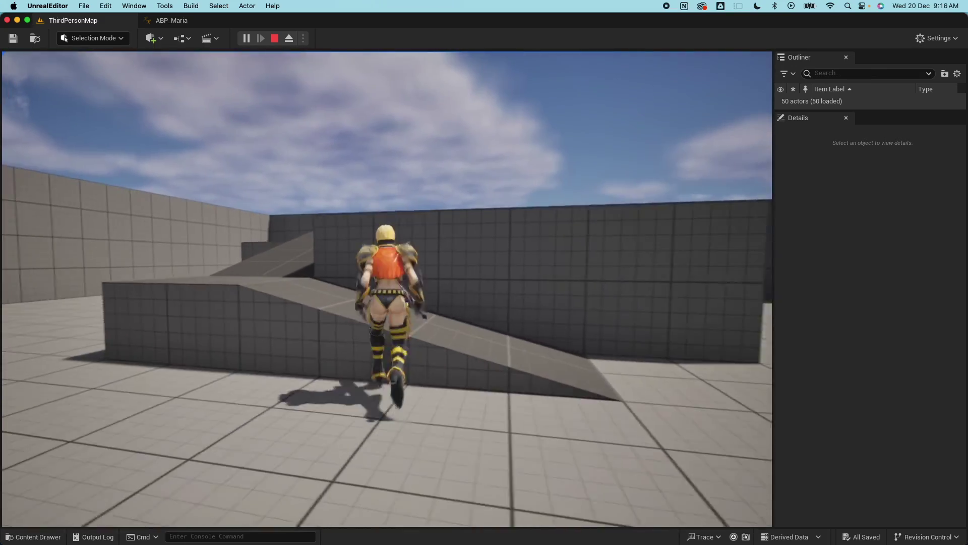
key("space")
key("w")
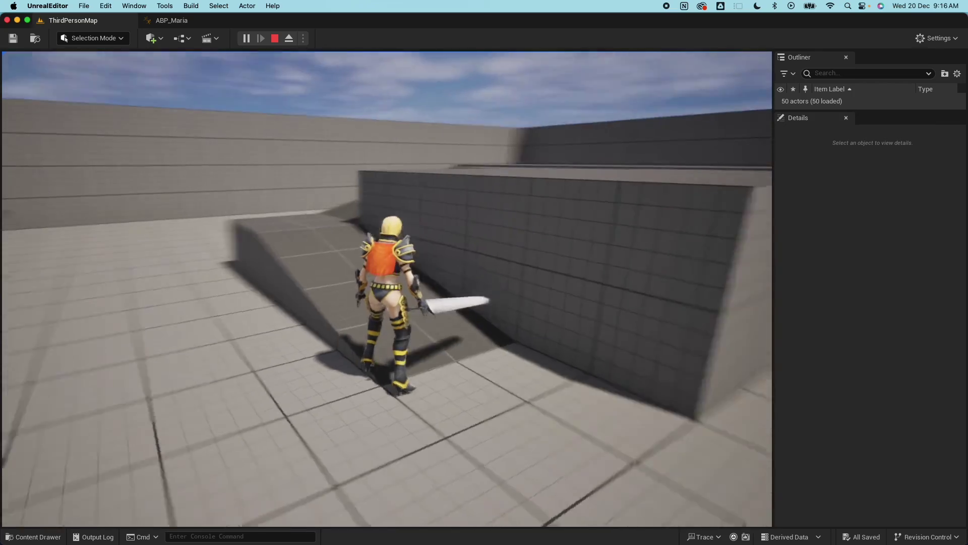
key("w")
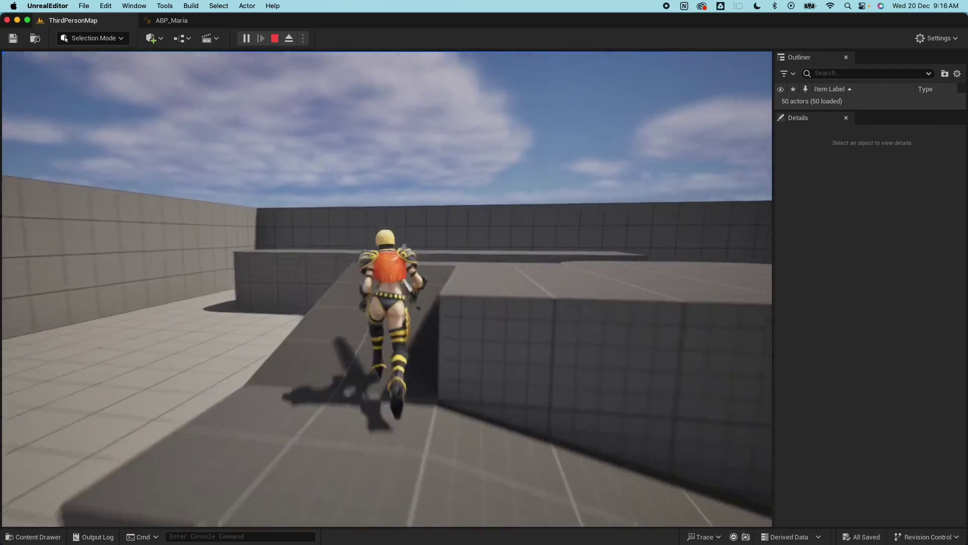
key("w")
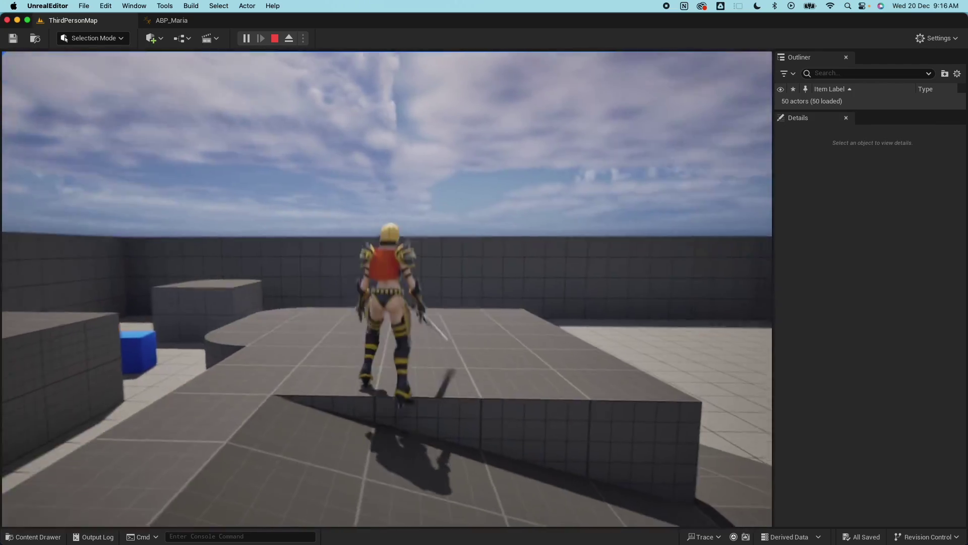
key("s")
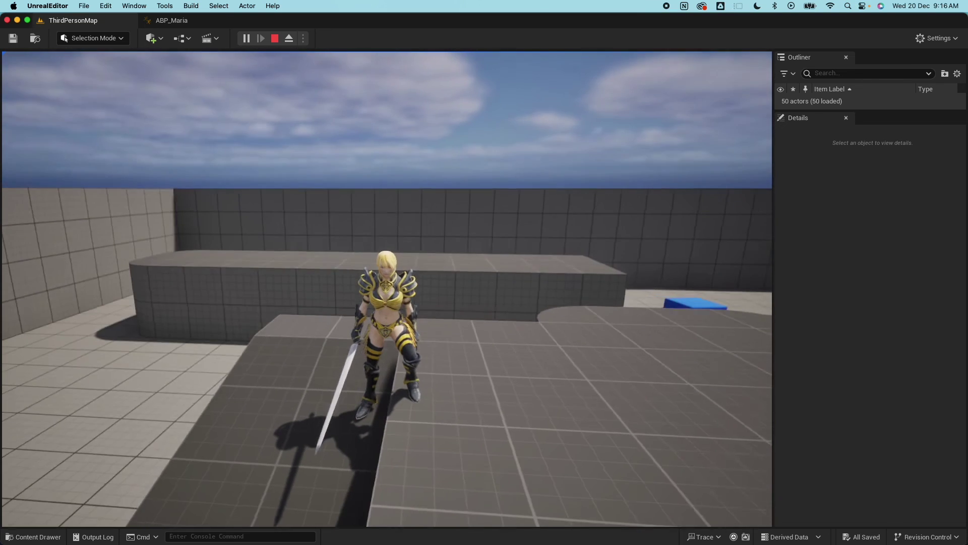